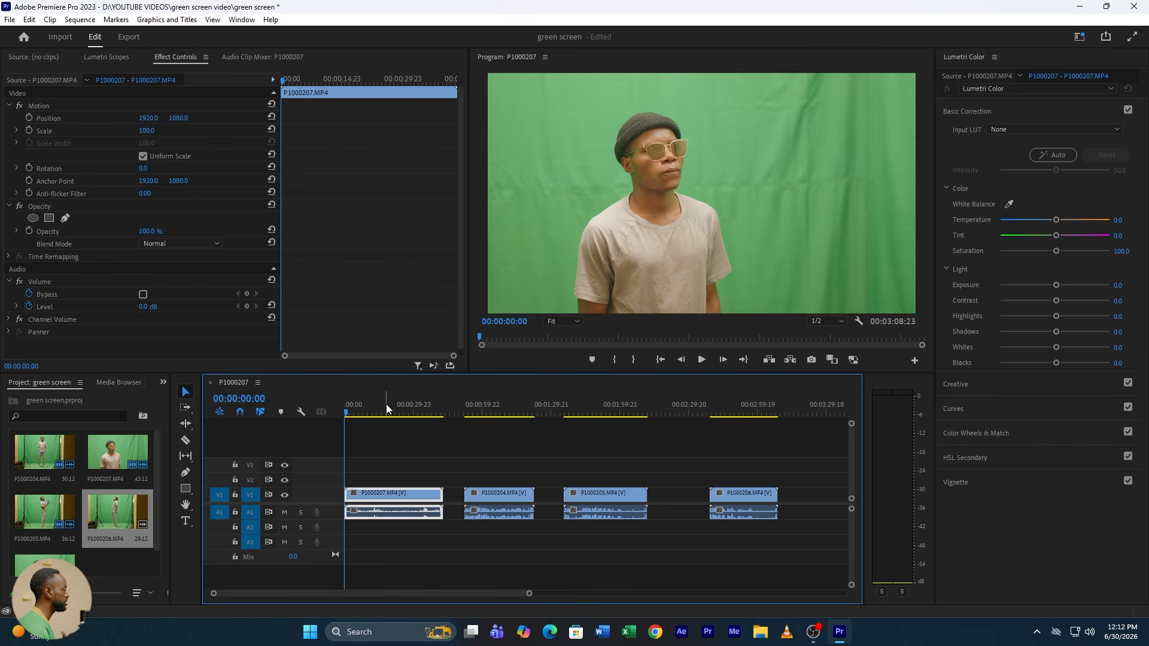
Step: Preview the footage in each of the four clips on the timeline
left_click(375, 414)
left_click_drag(378, 417, 408, 418)
left_click(505, 413)
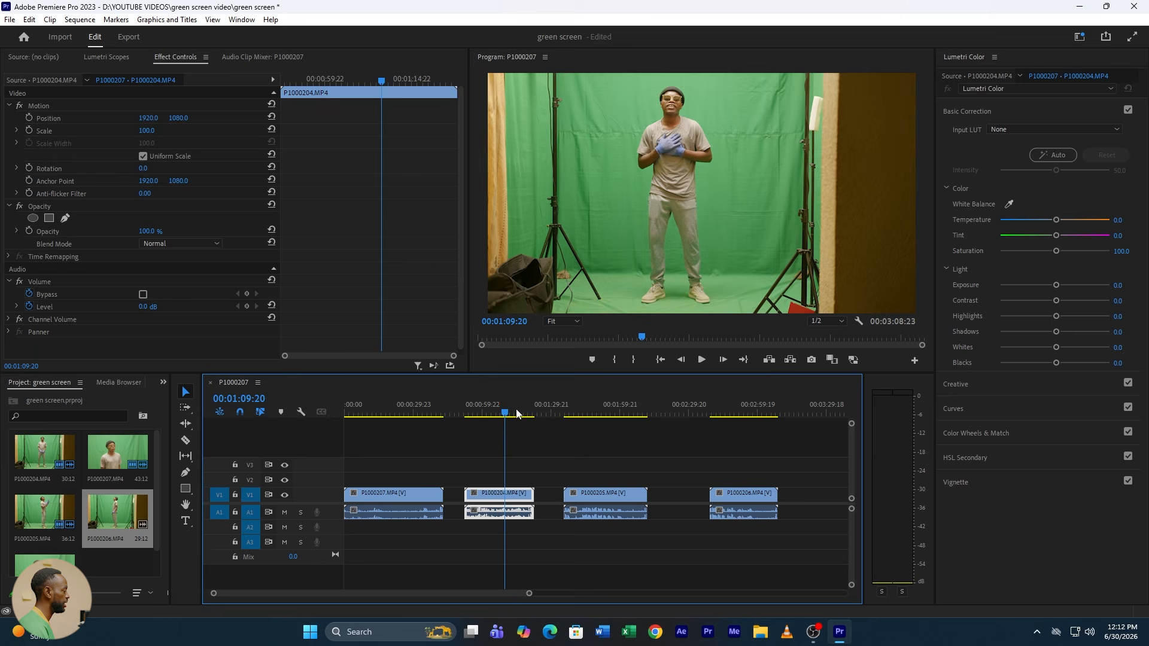
left_click(604, 414)
left_click(737, 412)
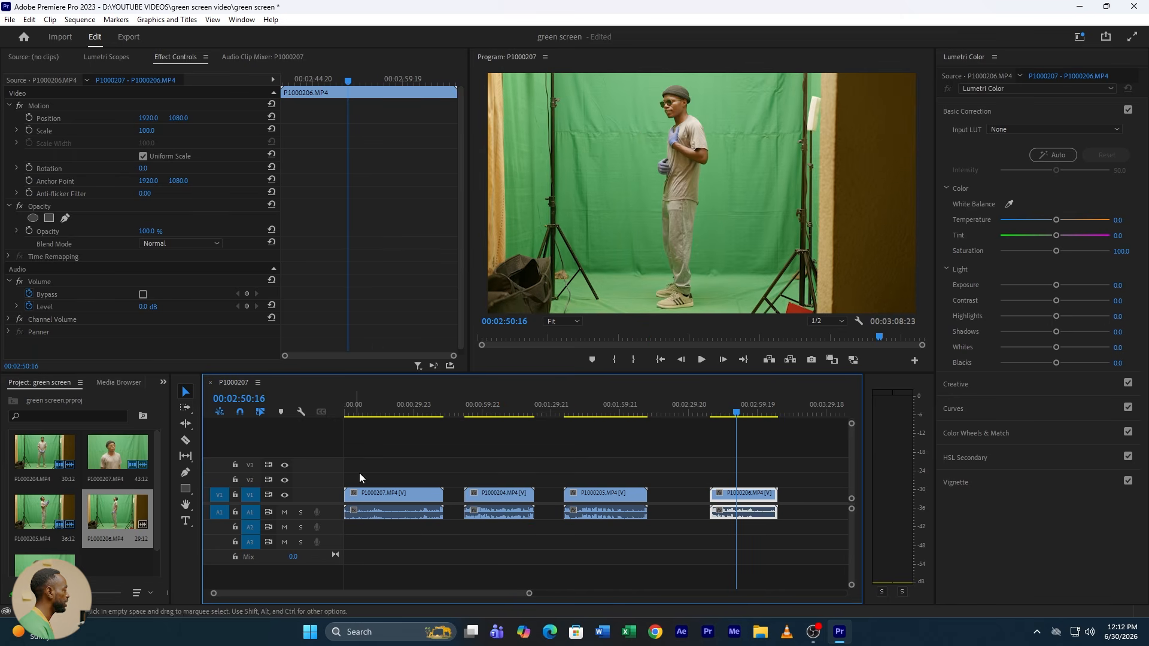
Step: Delete the audio of all four clips with video track V1 locked, and unlock the track again
left_click(235, 495)
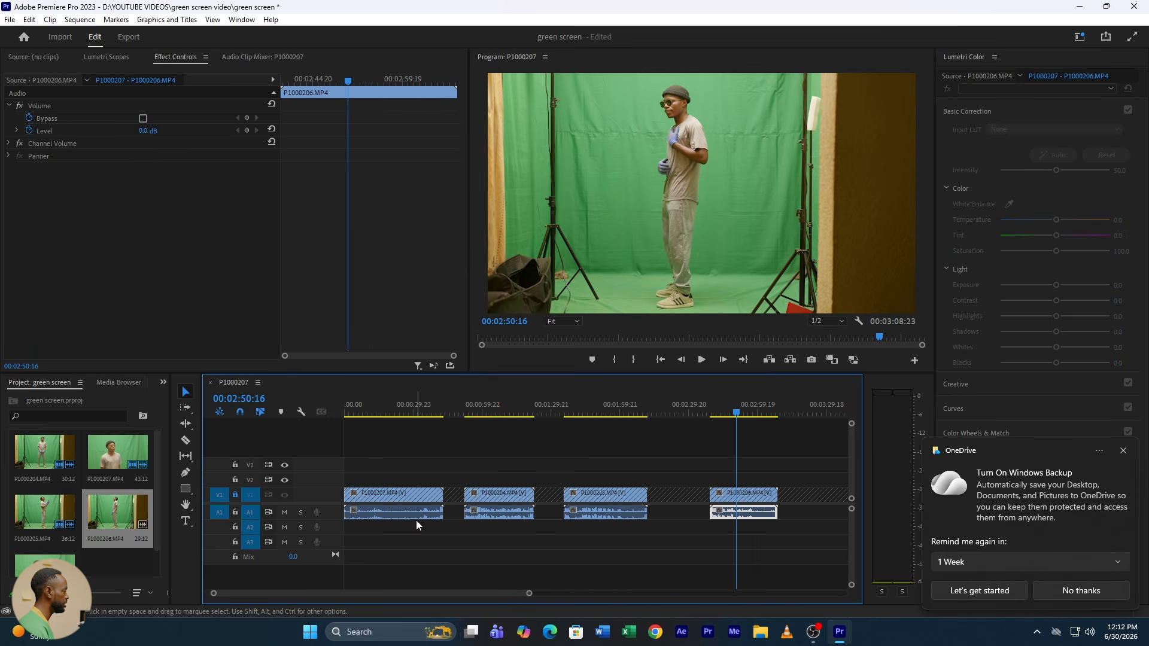
left_click_drag(394, 538, 727, 513)
key("Delete")
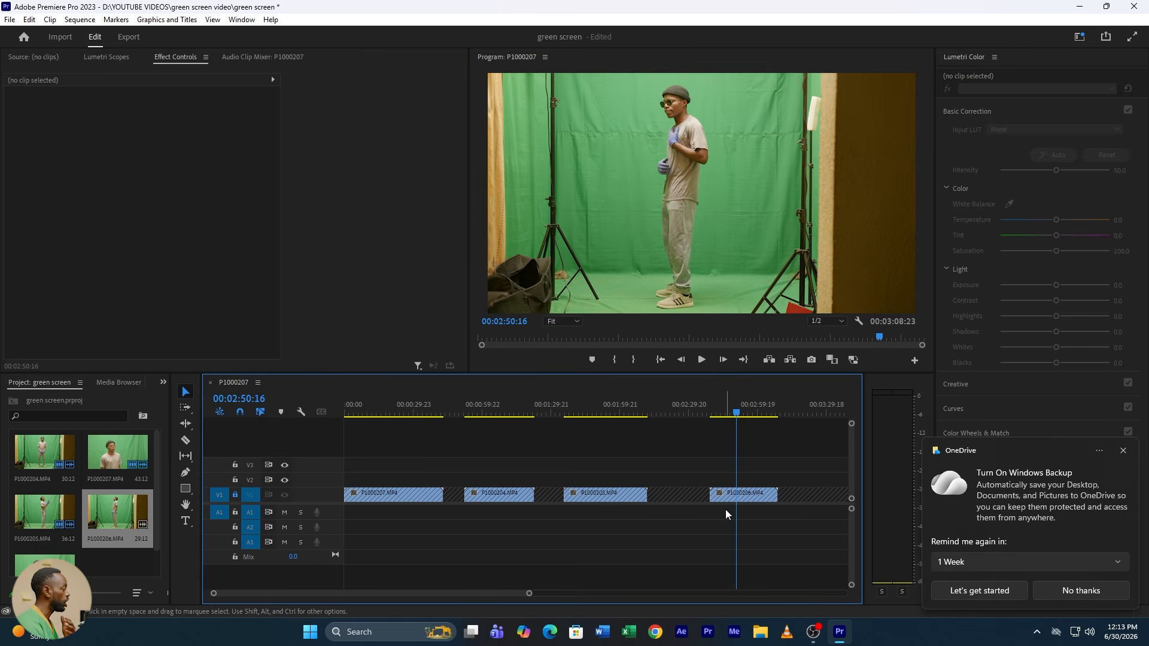
left_click(1123, 450)
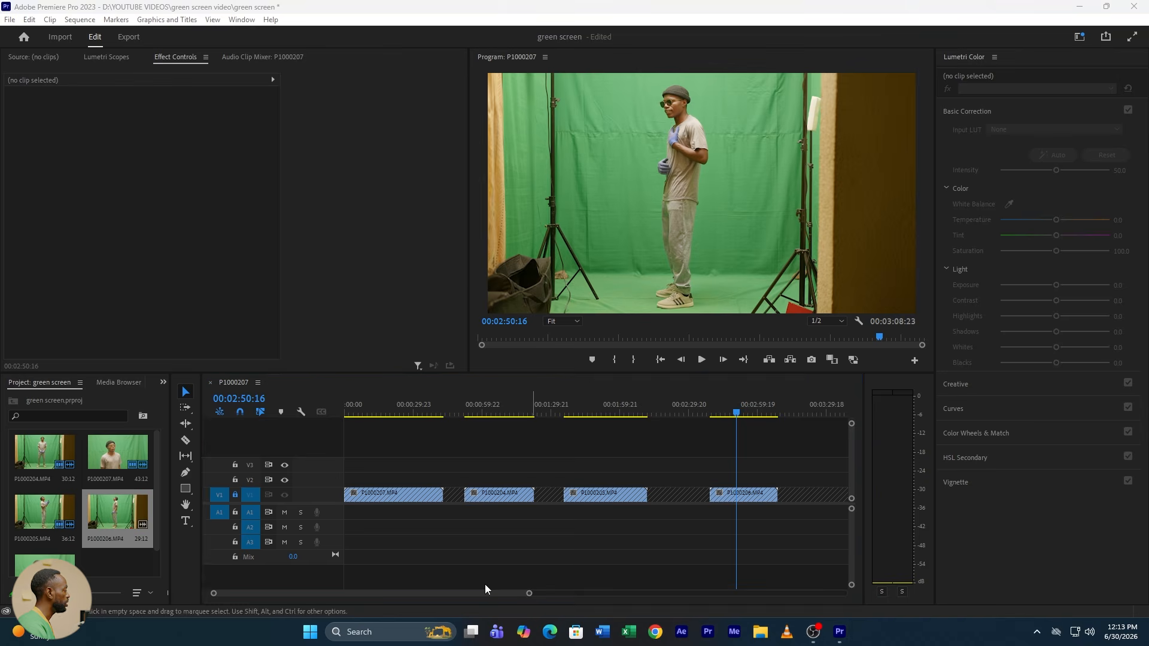
left_click(486, 585)
left_click(234, 494)
Step: Find the Ultra Key effect and apply it to the first clip, P1000207.MP4
left_click(380, 412)
left_click(394, 494)
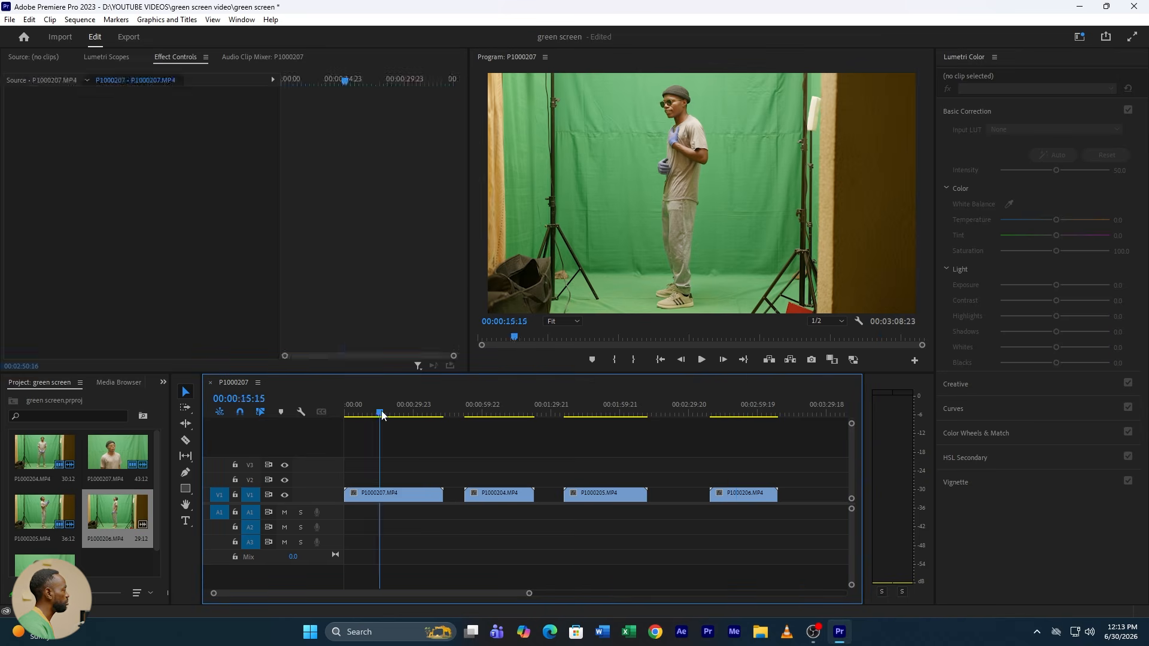
left_click_drag(529, 593, 424, 593)
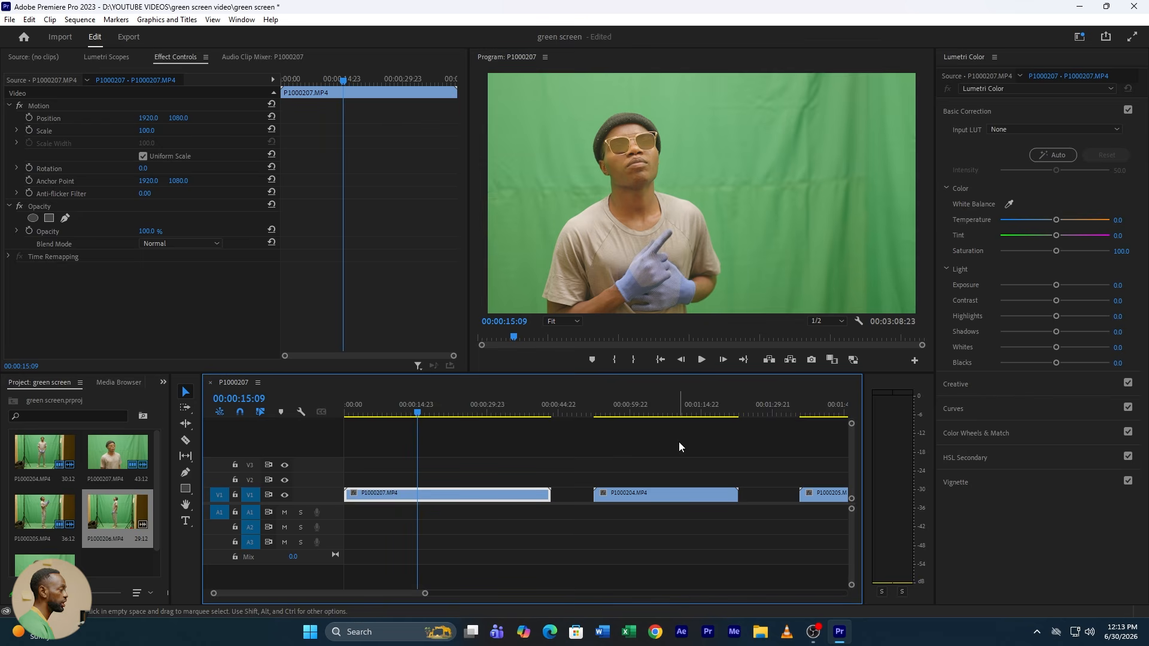
left_click_drag(172, 461, 224, 452)
left_click(223, 382)
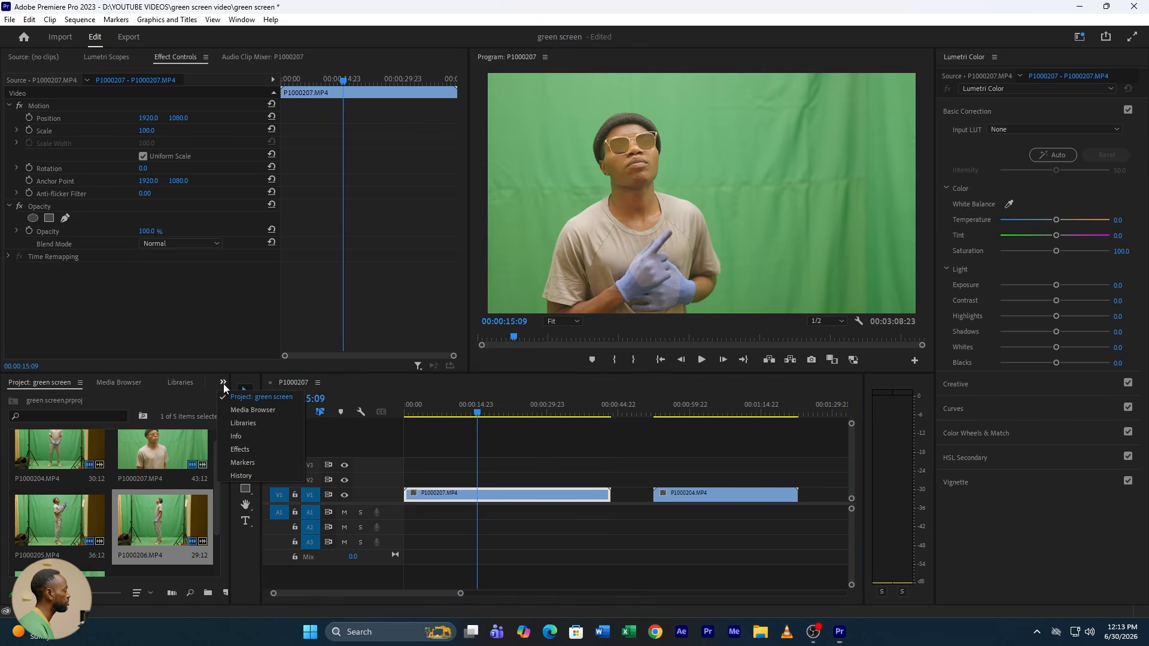
left_click(249, 450)
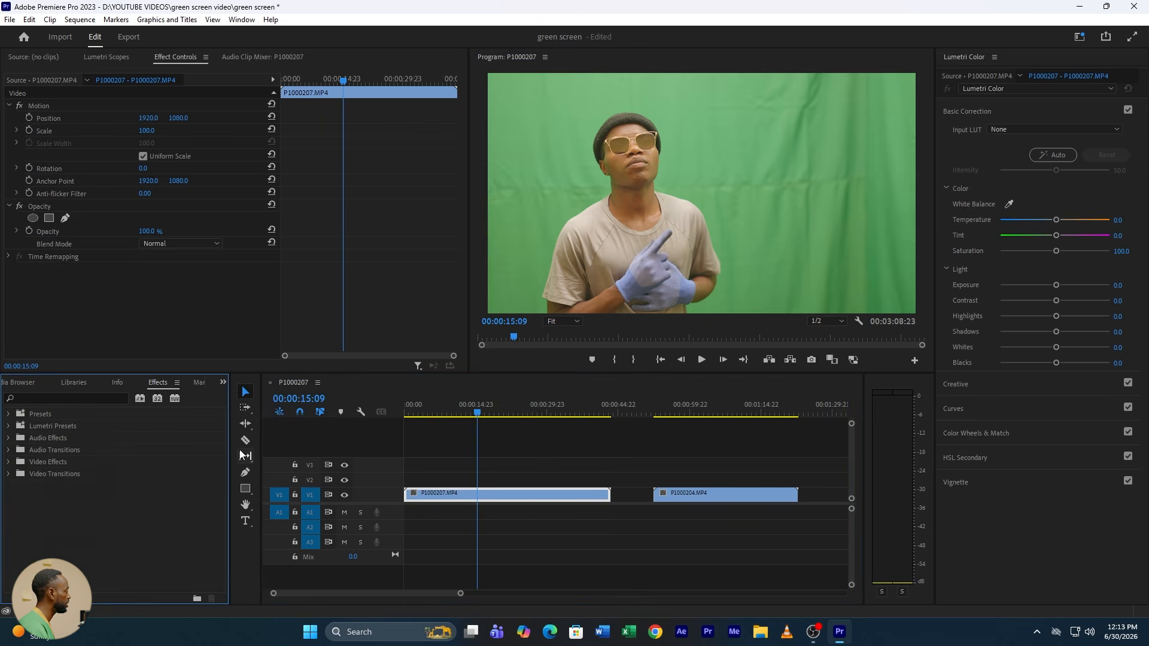
left_click(37, 396)
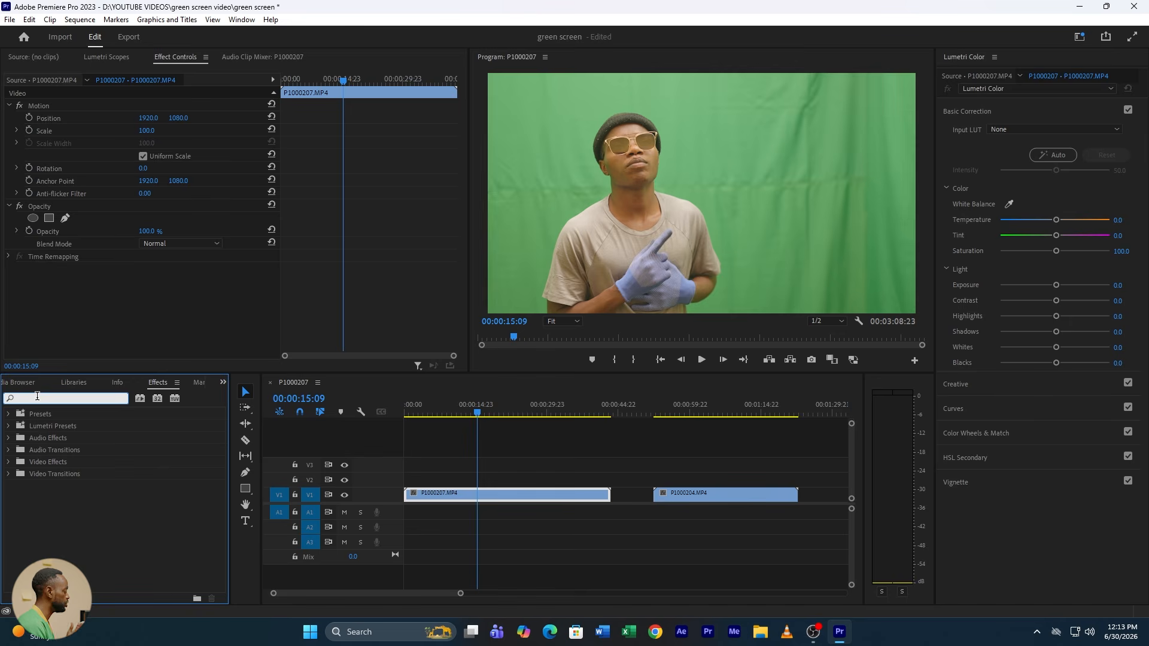
type("ultra")
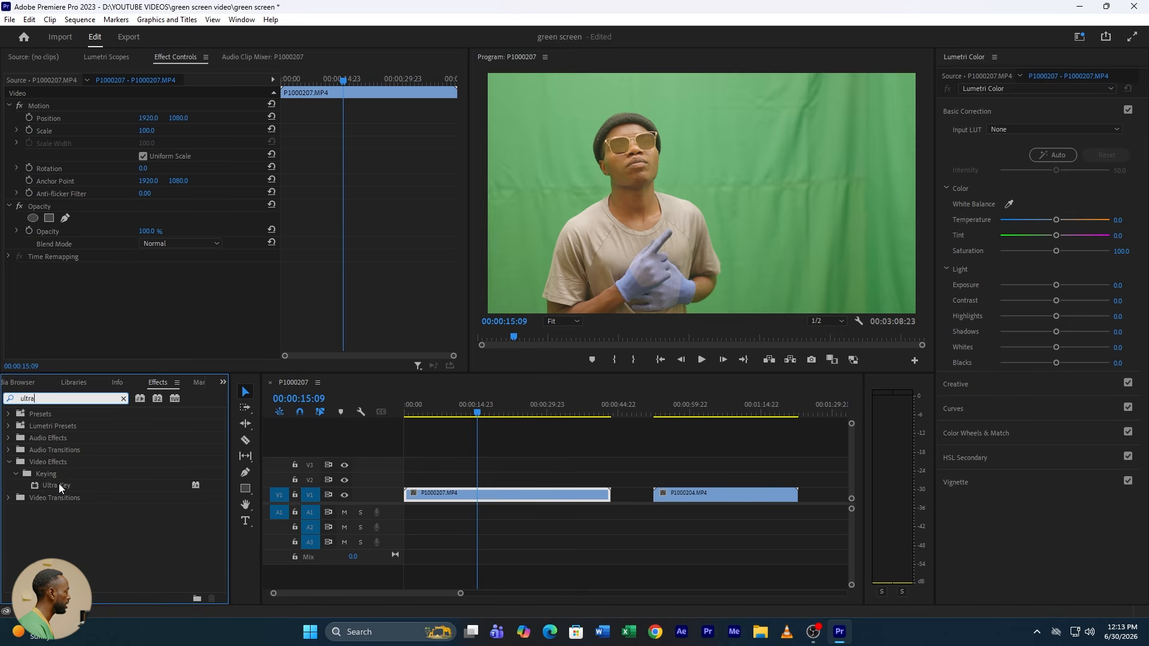
left_click_drag(58, 483, 486, 494)
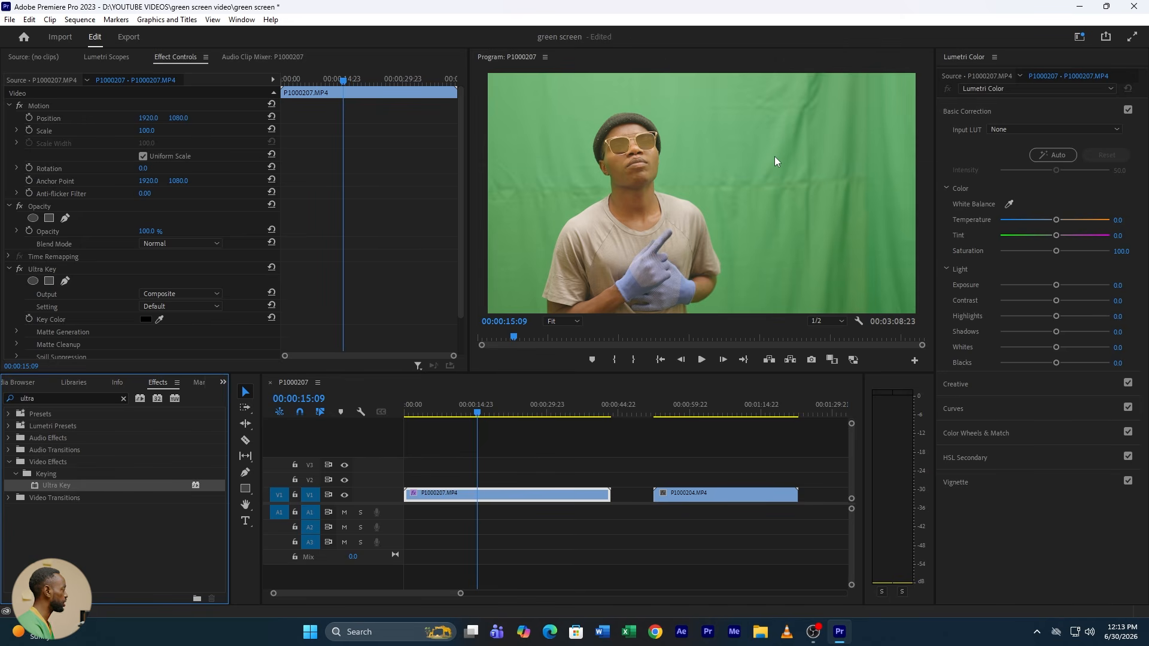
Step: Sample the green backdrop as the Ultra Key colour and set the key's Setting to Aggressive
scroll(74, 302, "down", 2)
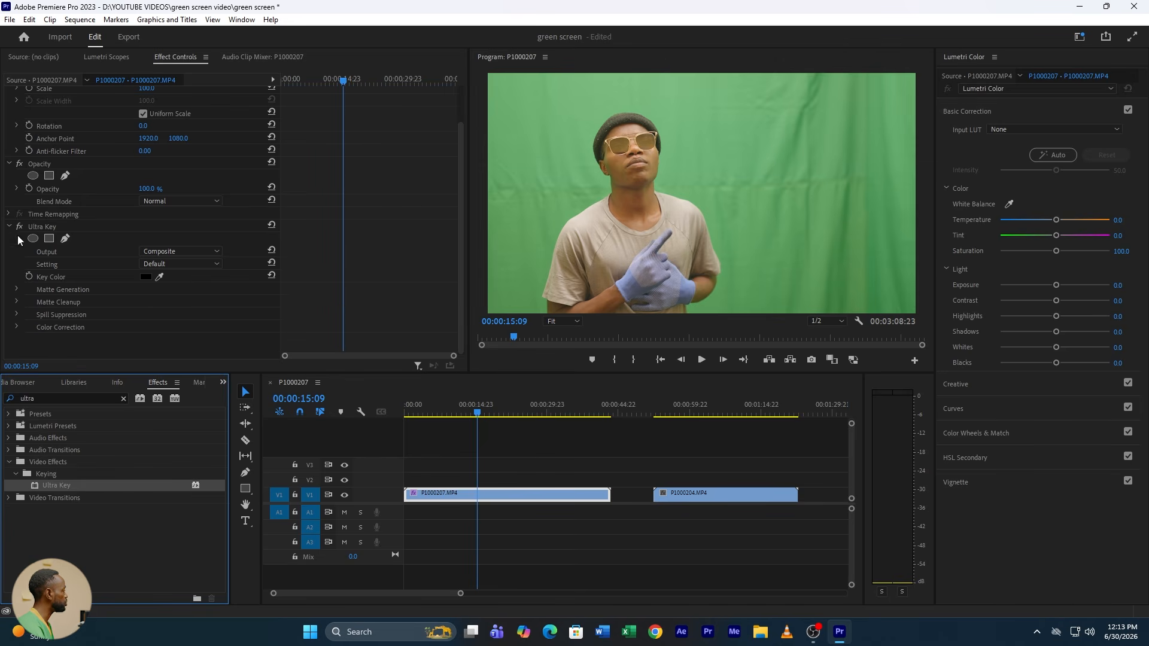
left_click(159, 276)
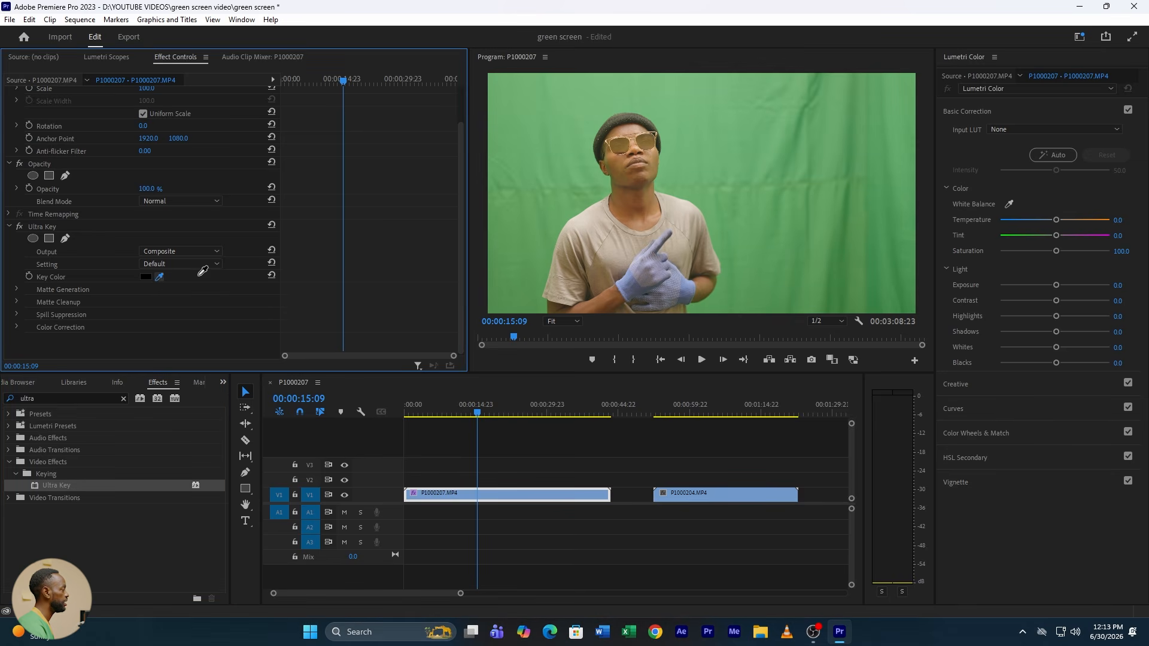
left_click(751, 183)
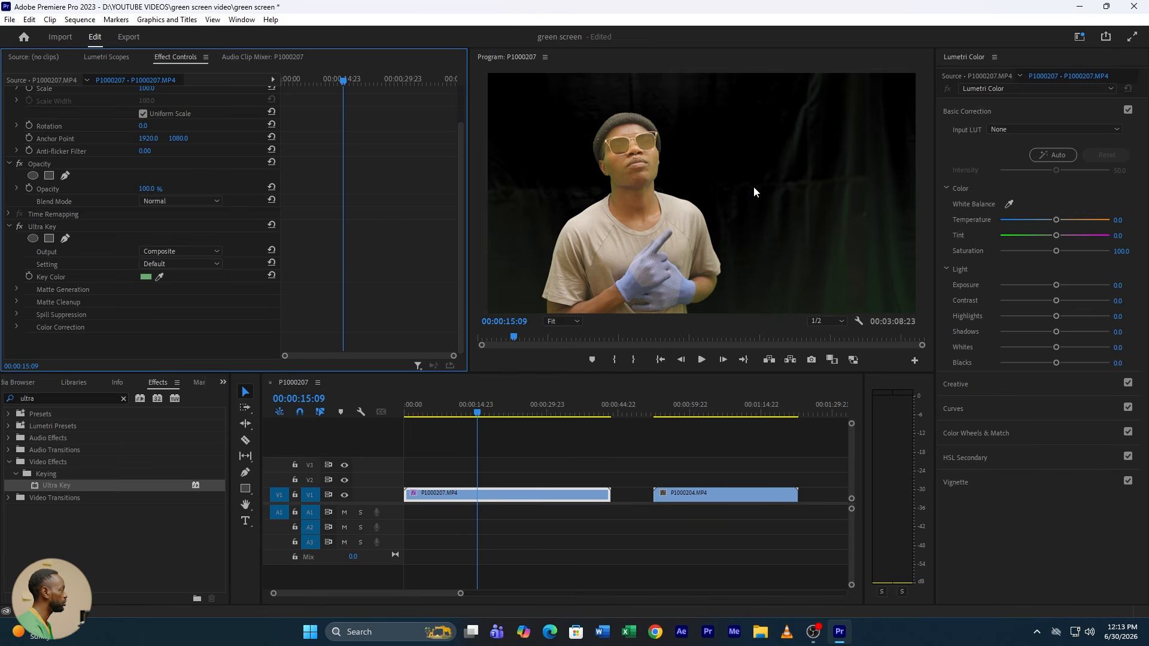
left_click(163, 263)
left_click(181, 300)
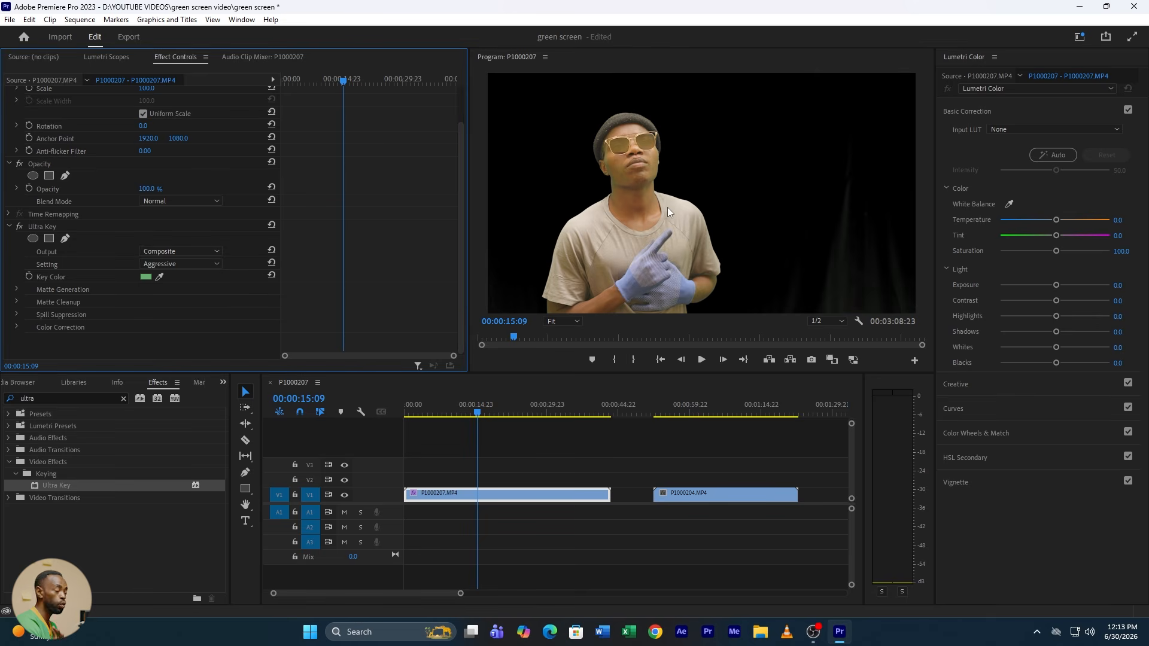
Step: Raise the Ultra Key Pedestal to 100 with the output on Alpha Channel, and return the output to Composite
left_click(171, 251)
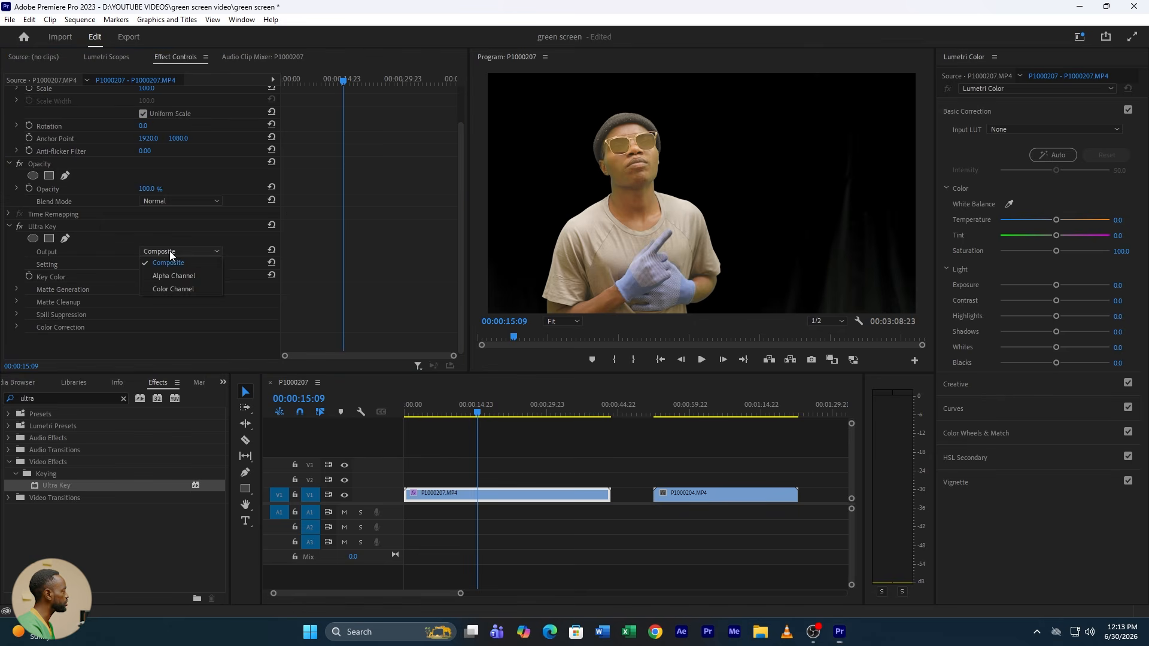
left_click(185, 274)
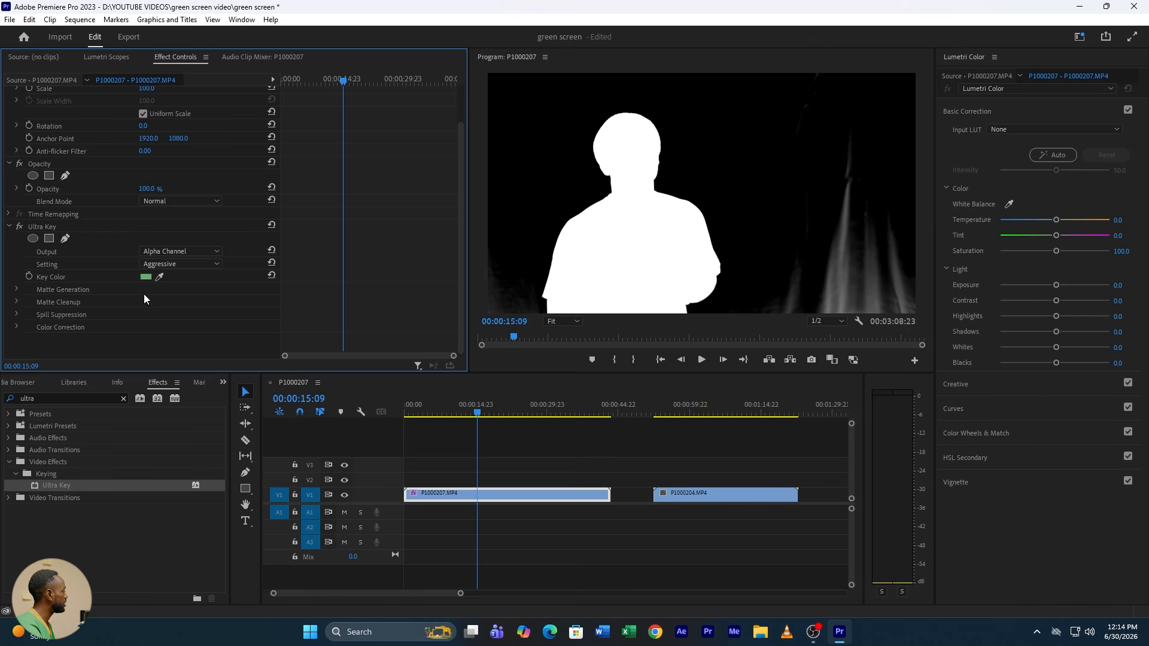
left_click(16, 289)
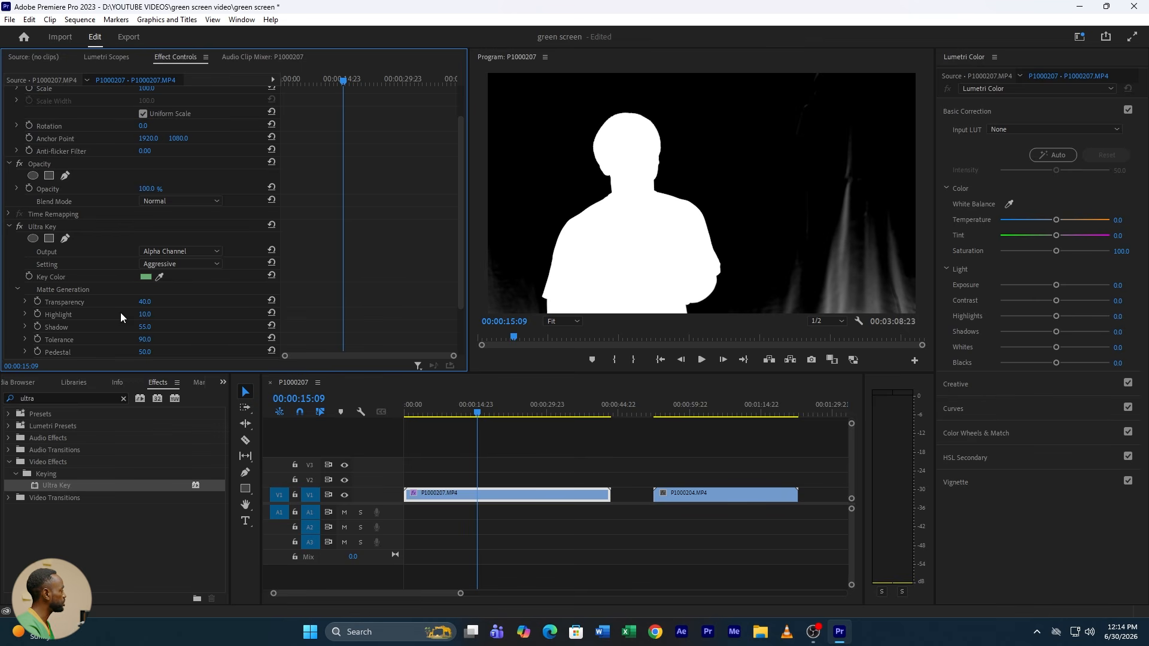
scroll(164, 351, "down", 1)
left_click_drag(144, 330, 323, 387)
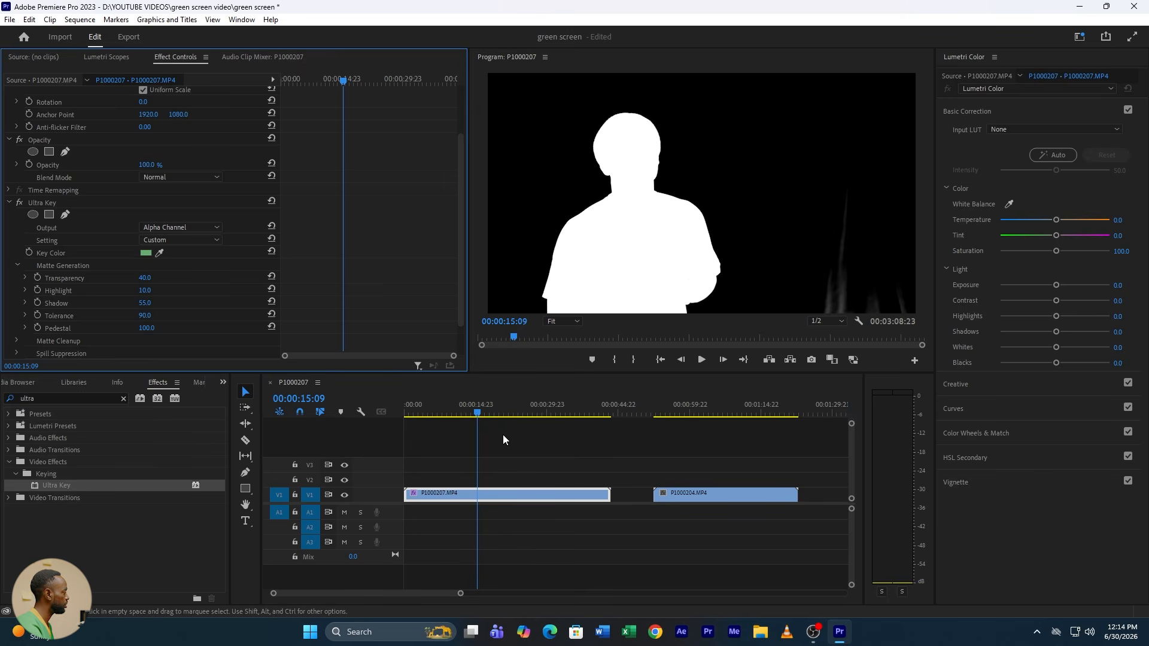
left_click(189, 225)
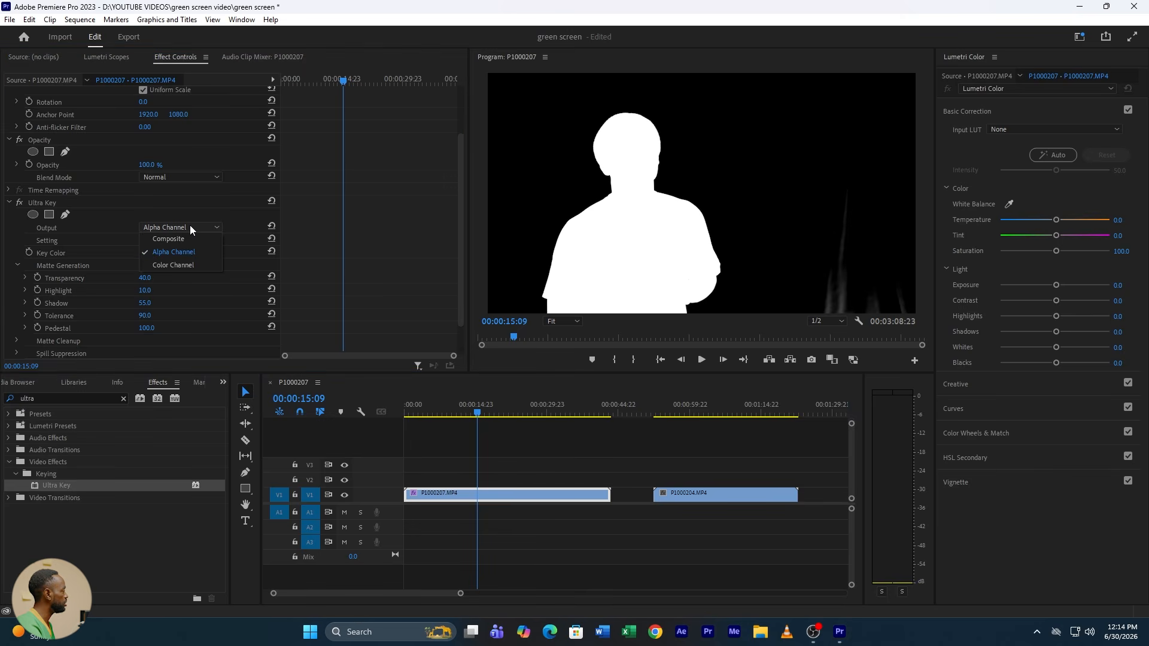
left_click(179, 235)
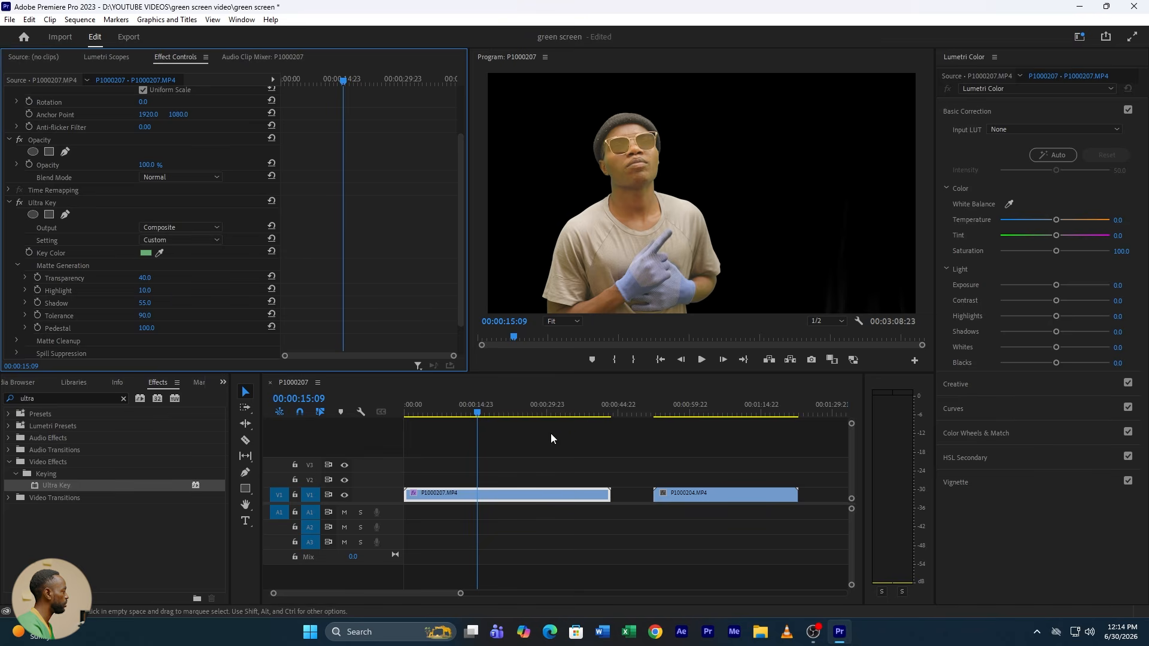
Step: Draw a closed free-form opacity mask loosely around the man in clip P1000207.MP4 and scrub through the clip to check it
mouse_move(477, 413)
left_mouse_down()
mouse_move(435, 415)
mouse_move(497, 414)
mouse_move(458, 414)
left_mouse_up()
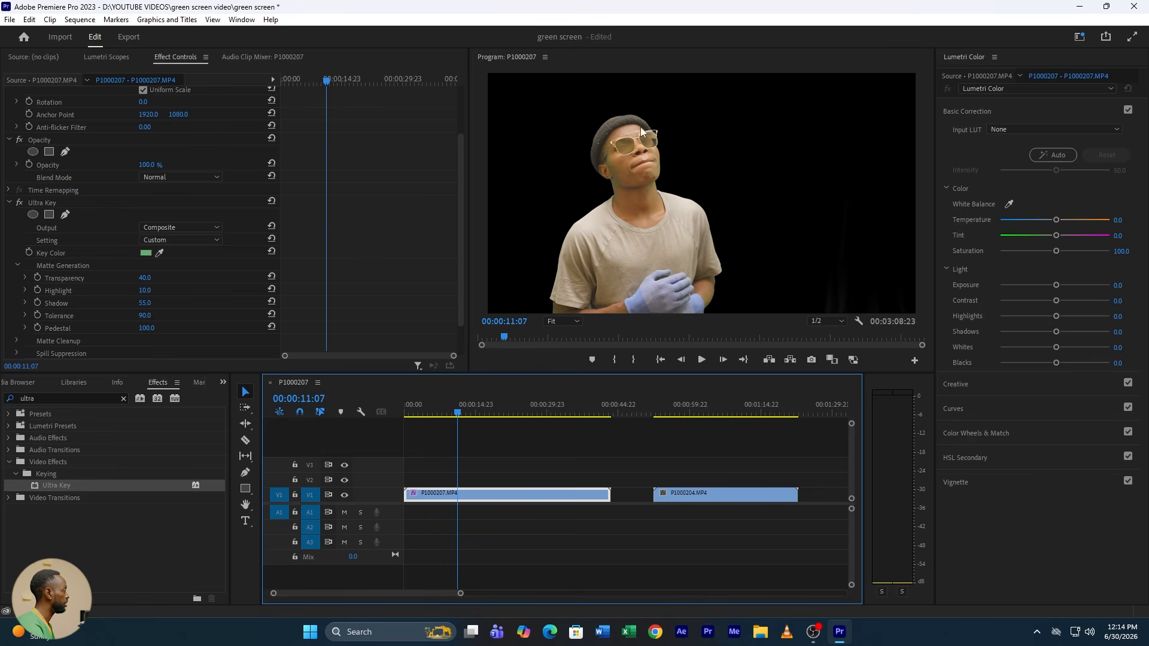
scroll(171, 210, "up", 3)
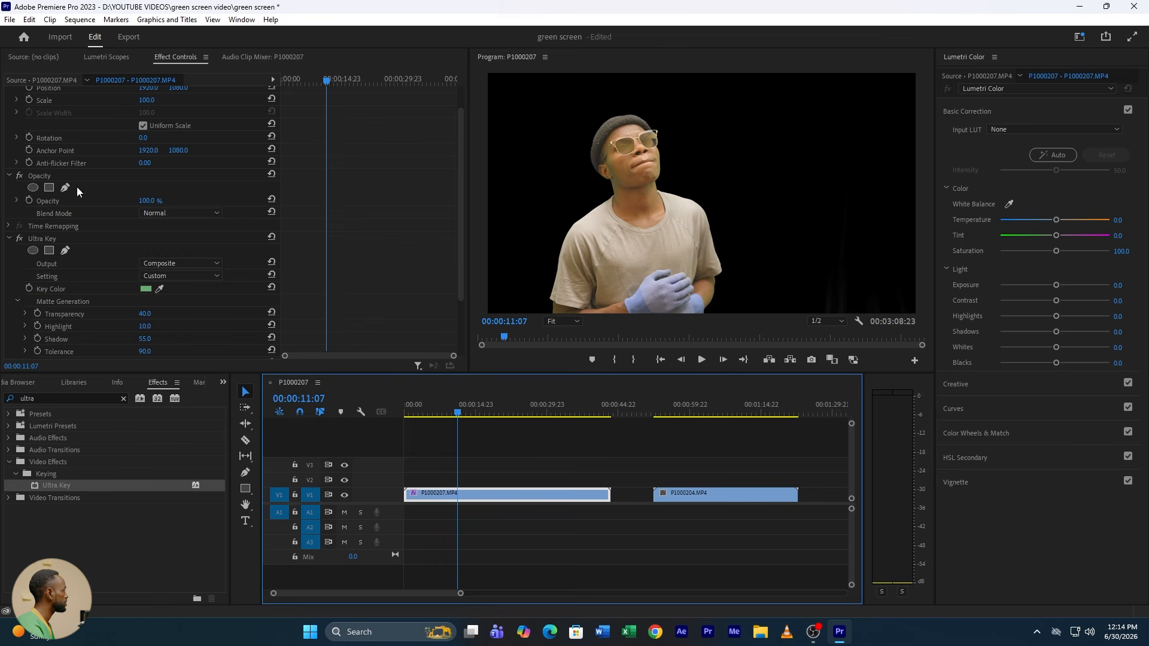
left_click(65, 187)
left_click(561, 85)
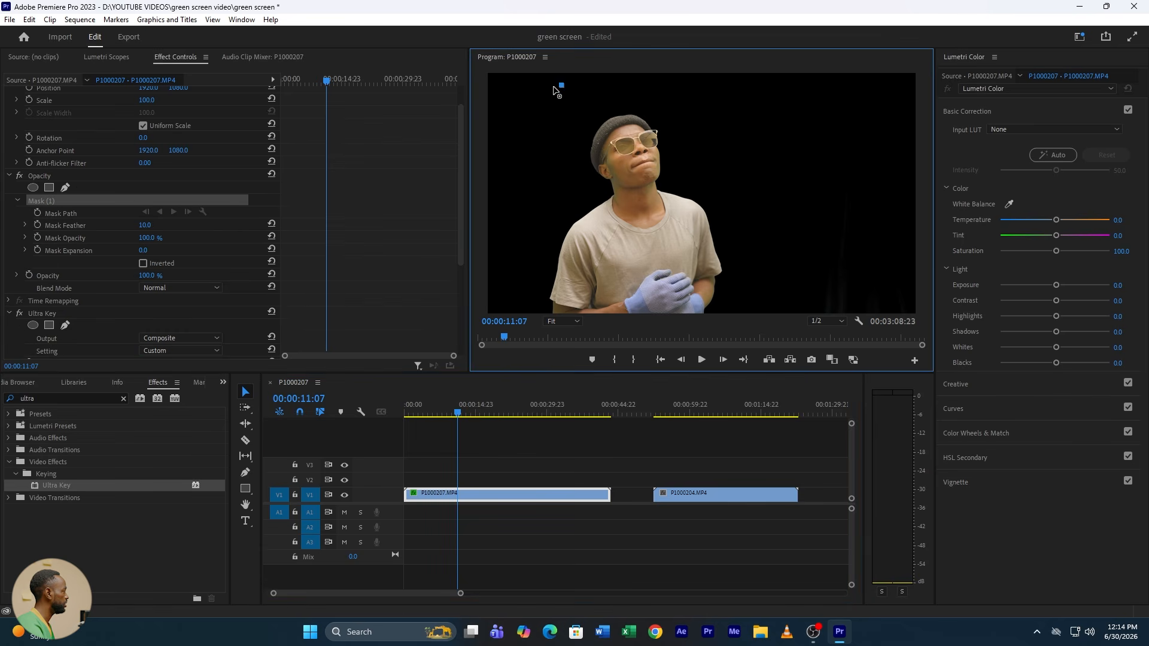
left_click(513, 123)
left_click(502, 250)
left_click_drag(501, 250, 484, 338)
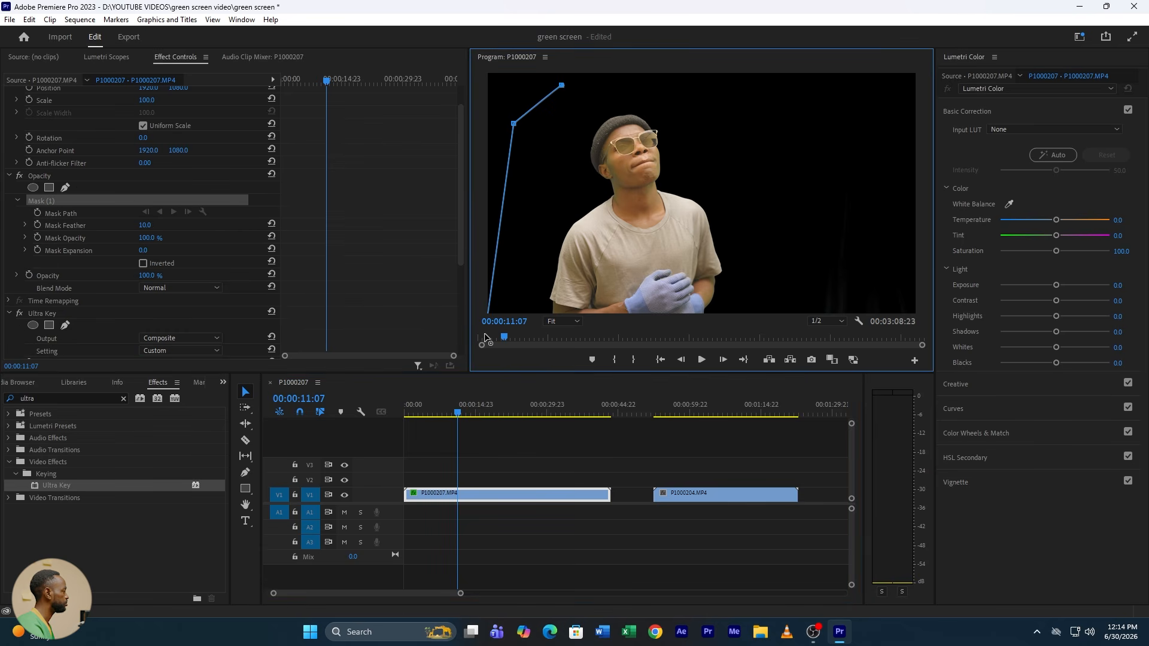
left_click(775, 331)
left_click(776, 219)
left_click(759, 124)
left_click(688, 82)
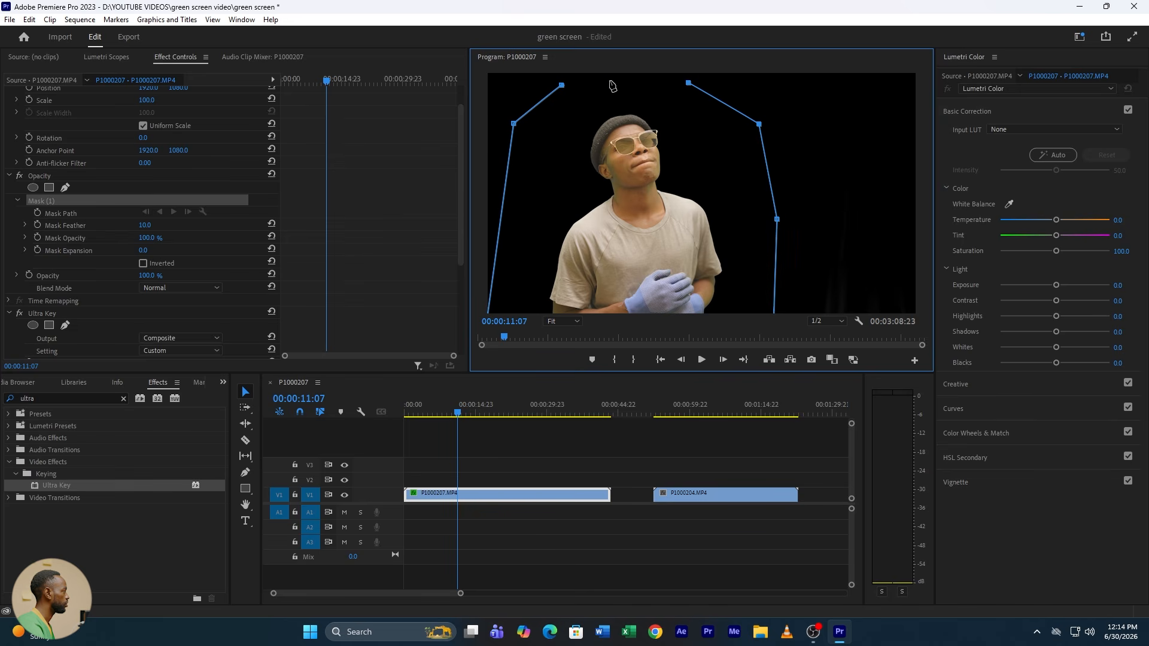
left_click(609, 81)
left_click(562, 85)
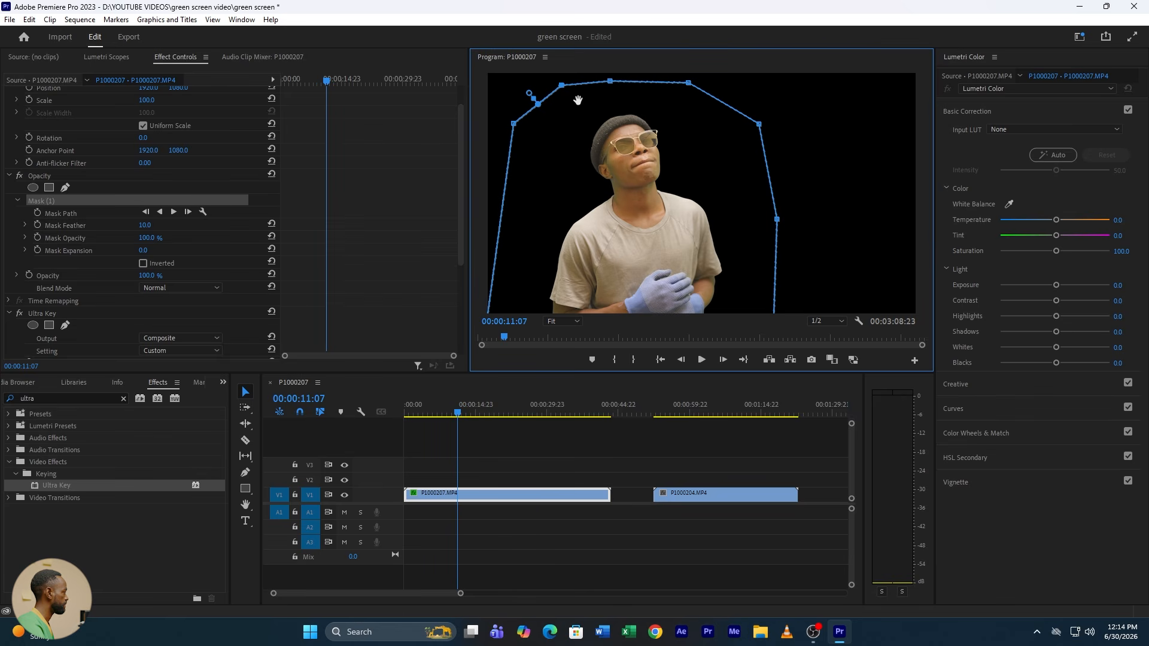
left_click(428, 413)
left_click_drag(429, 413, 488, 415)
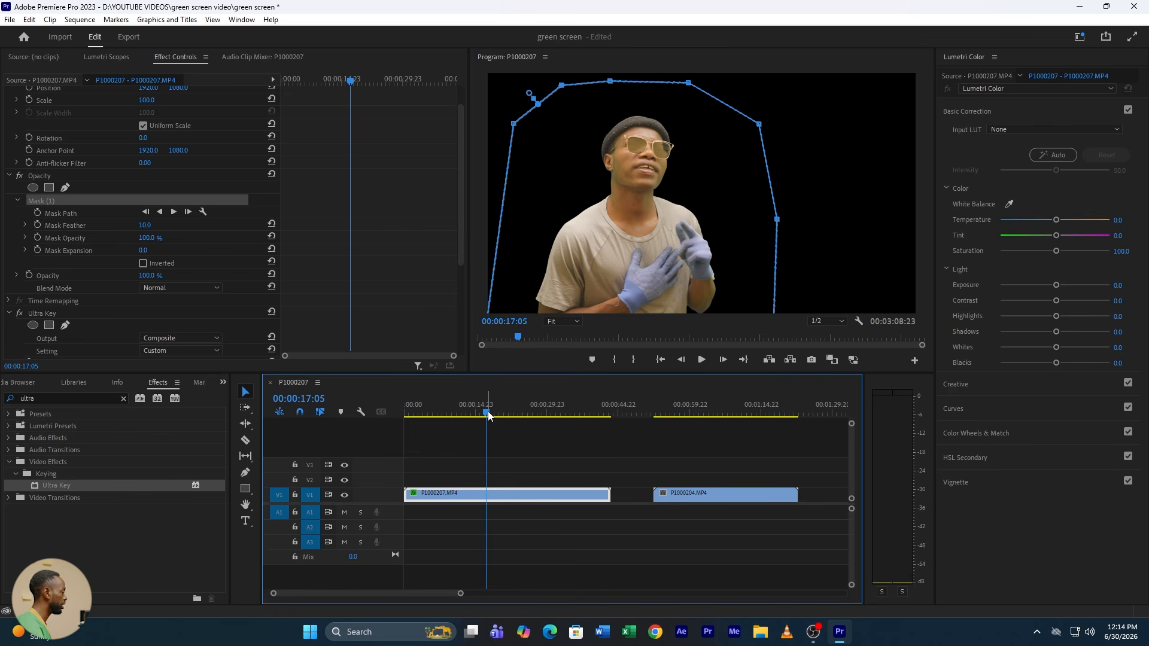
Step: Draw a closed free-form opacity mask loosely around the standing man in the second clip, P1000204.MP4
left_click_drag(463, 595, 495, 594)
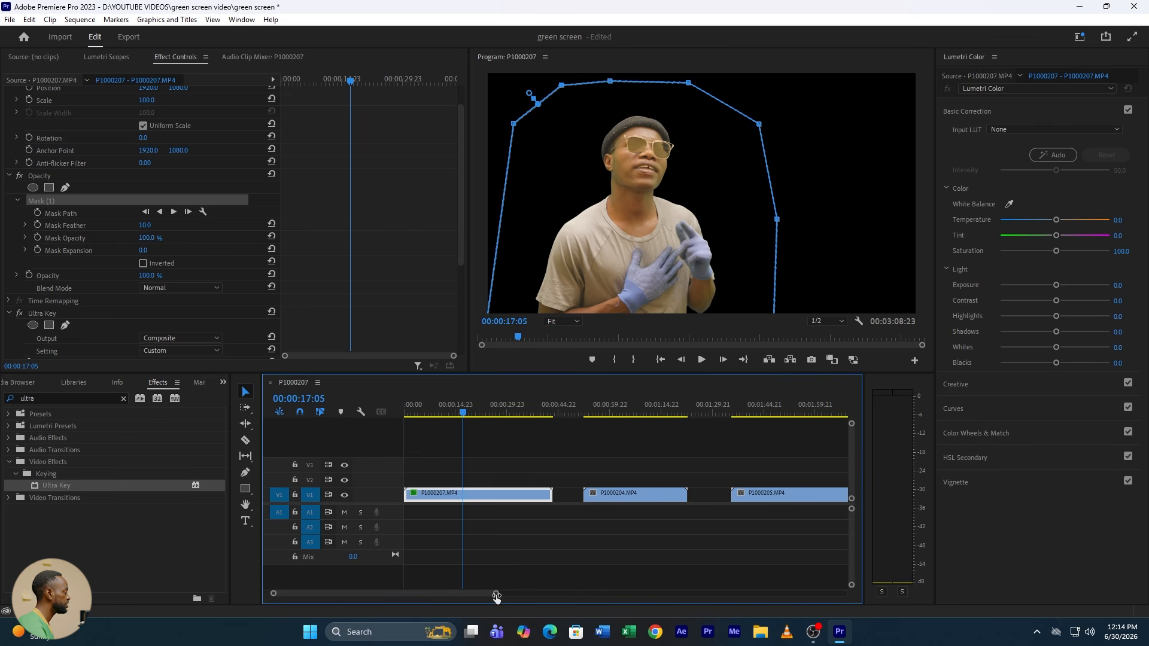
left_click(629, 408)
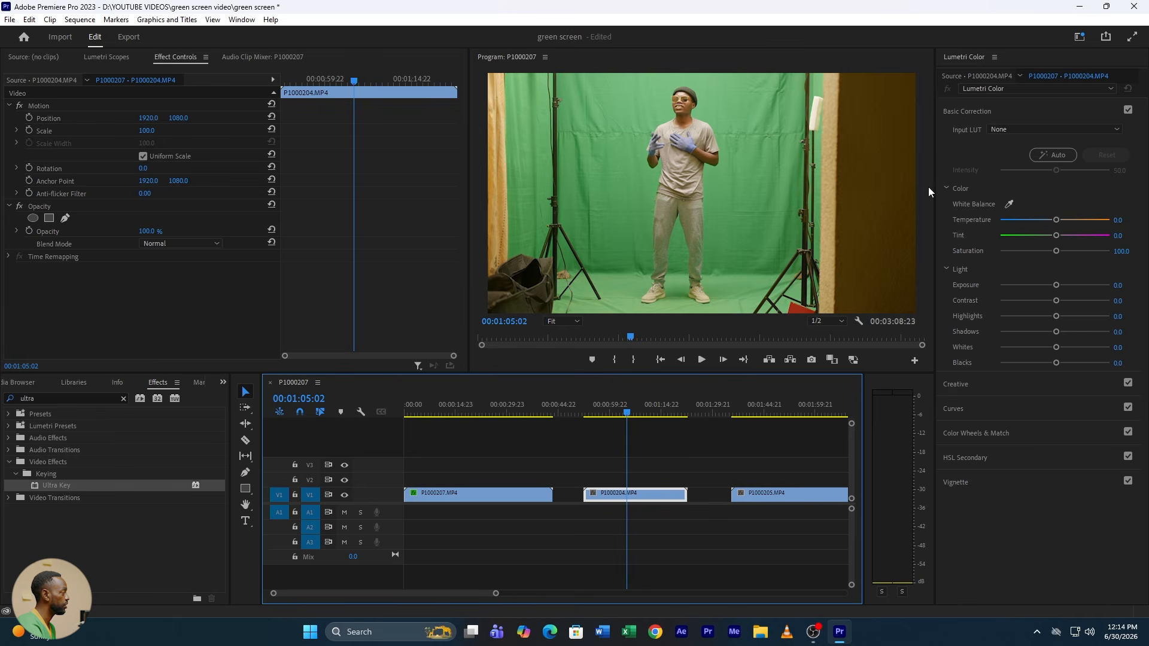
left_click(65, 219)
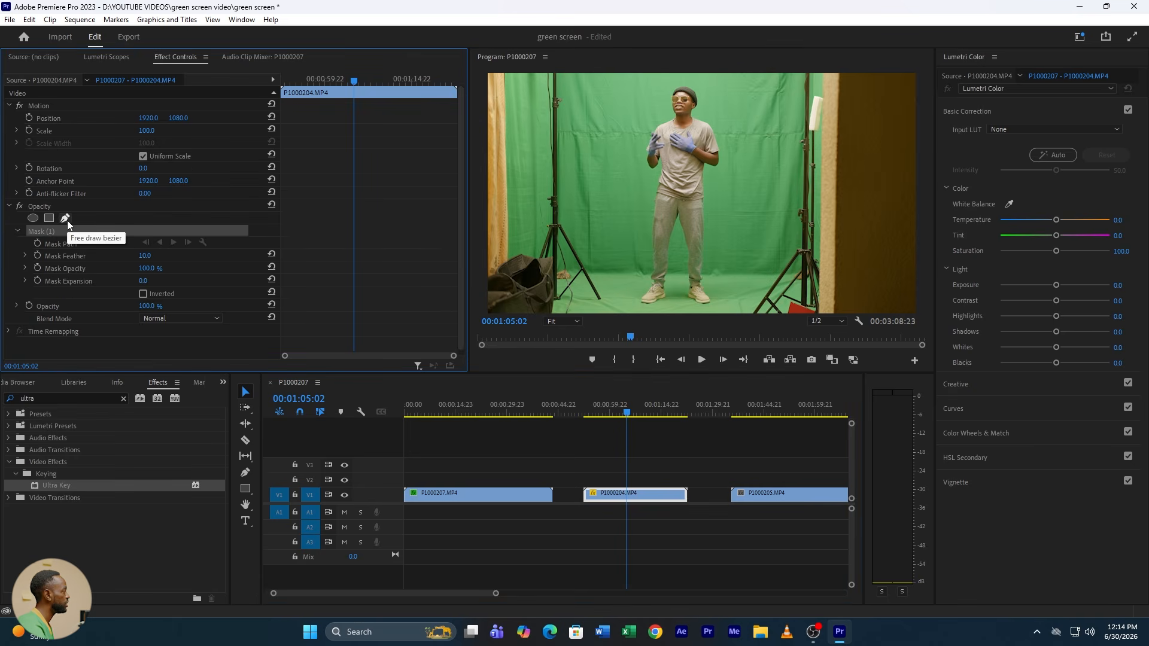
left_click(633, 78)
left_click(614, 103)
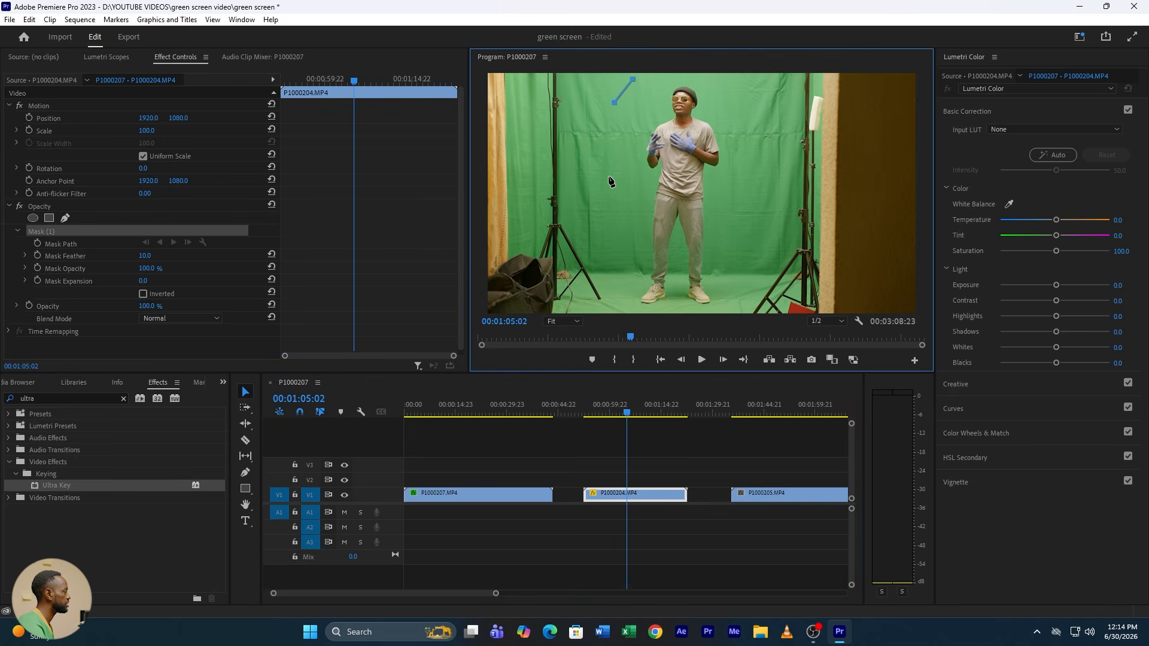
left_click(608, 177)
left_click(604, 270)
left_click(620, 327)
left_click(754, 280)
left_click(778, 185)
left_click(765, 99)
left_click(748, 82)
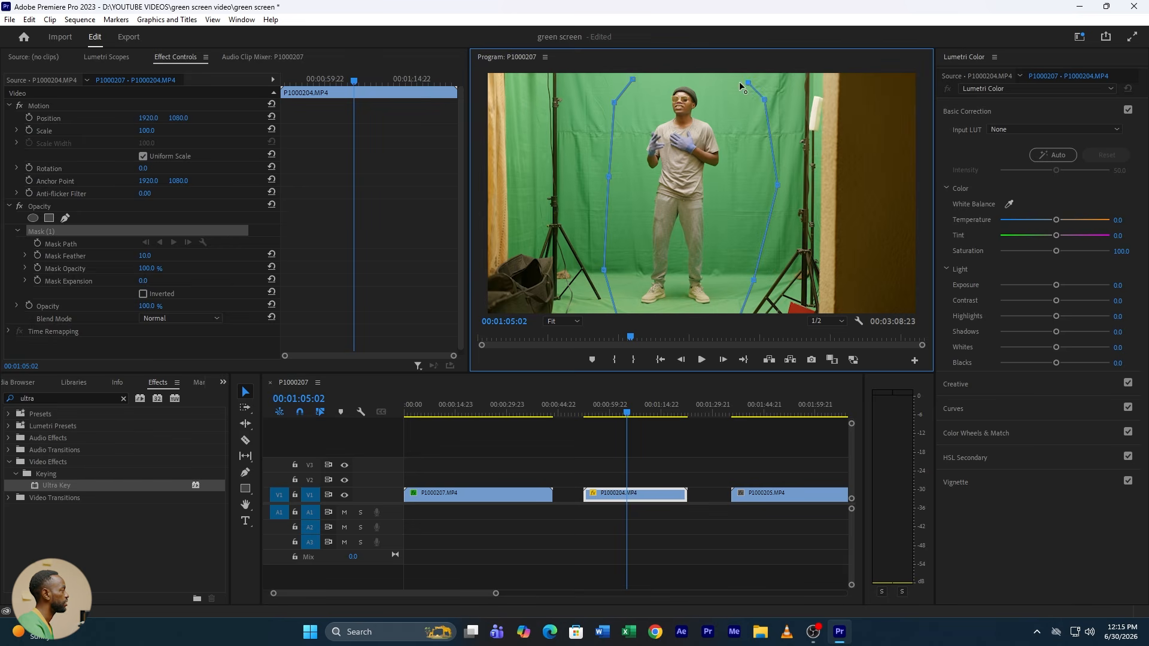
left_click(632, 79)
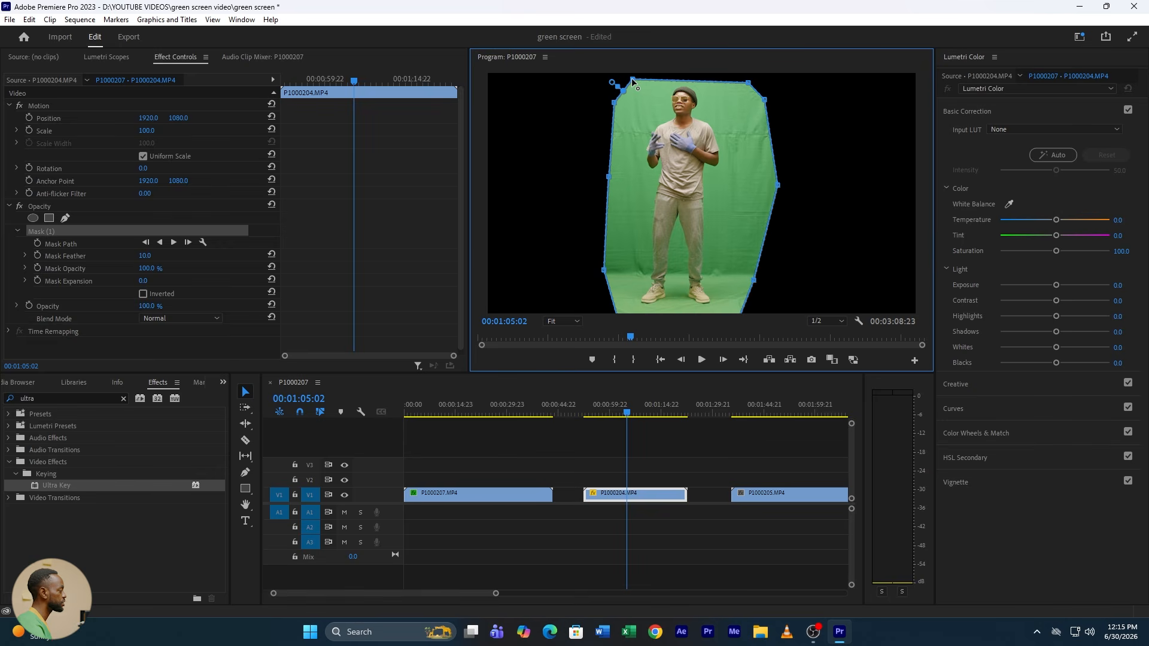
Step: Apply Ultra Key to clip P1000204.MP4, sample the green backdrop as its key colour and set the key's Setting to Aggressive
left_click_drag(55, 485, 634, 498)
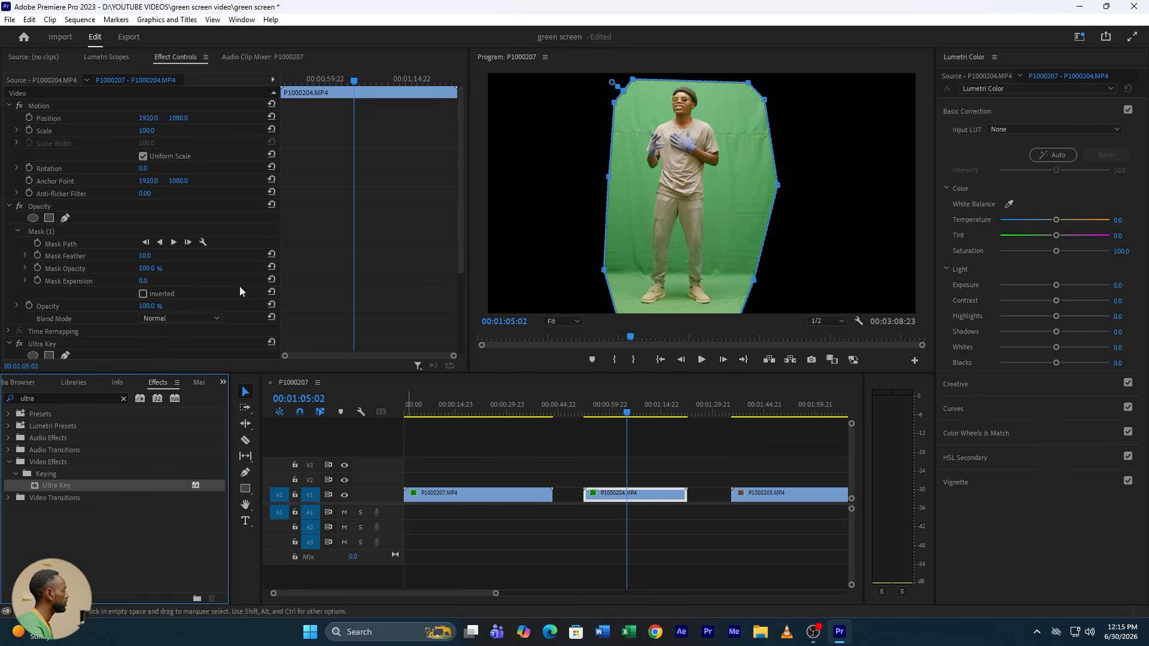
scroll(372, 257, "down", 3)
scroll(372, 258, "down", 1)
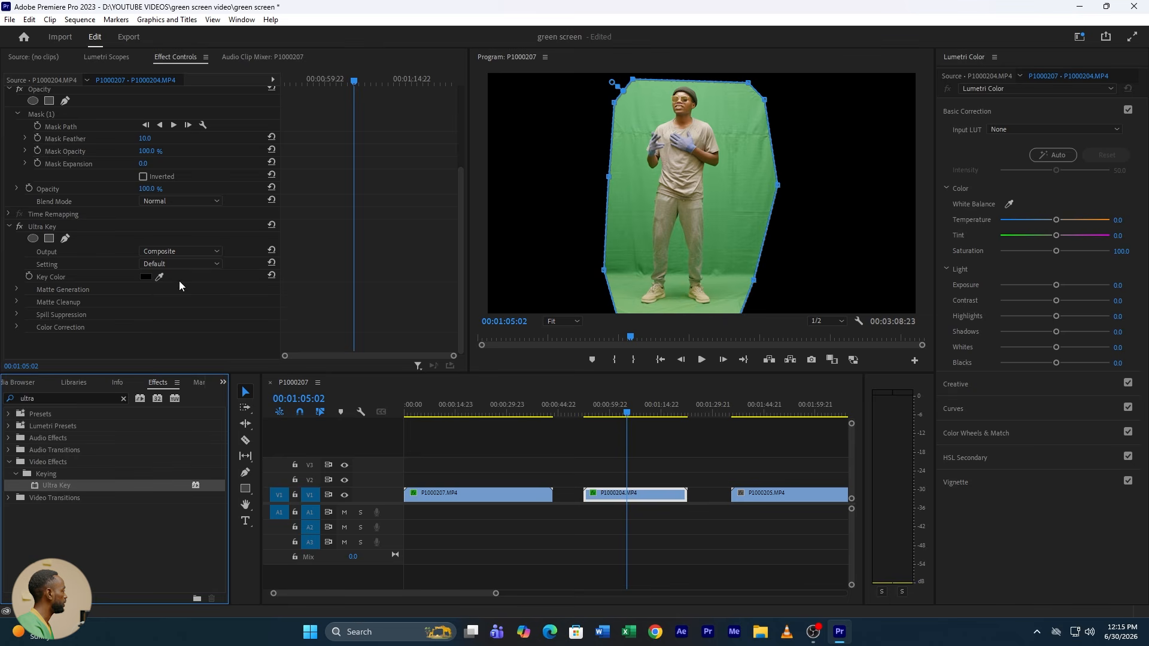
left_click(160, 276)
left_click(742, 192)
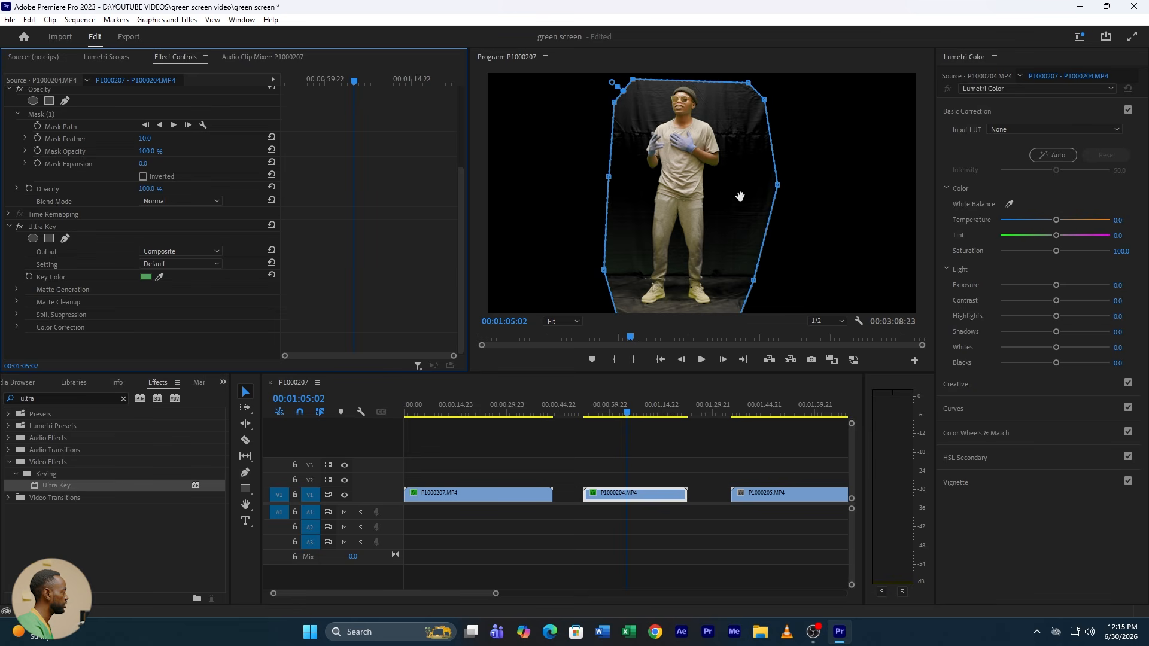
left_click(164, 260)
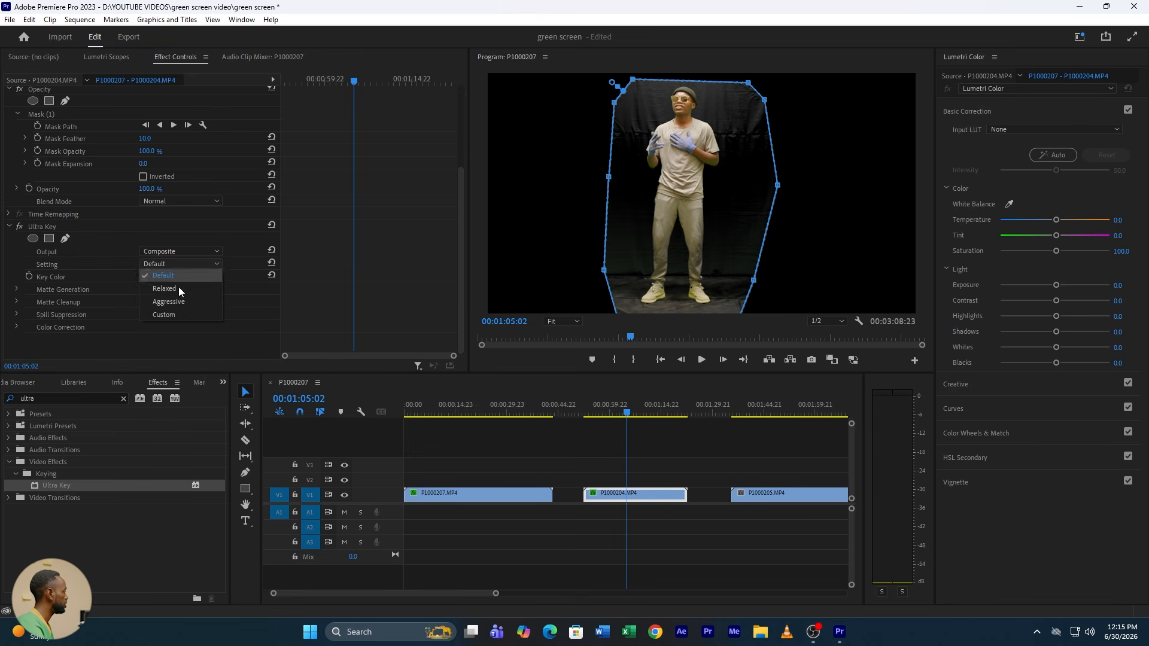
left_click(181, 305)
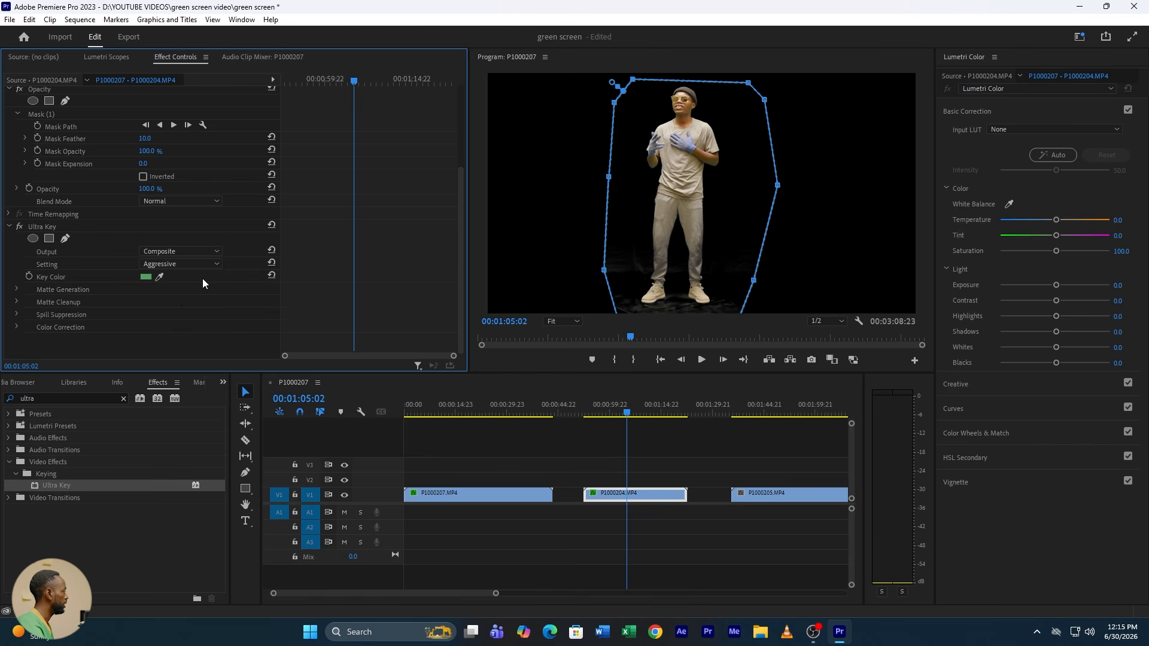
Step: With the Ultra Key output on Alpha Channel, set Pedestal to 100, Transparency to 38, Highlight to 0, Shadow to 45 and Tolerance to 100
left_click(163, 248)
left_click(175, 274)
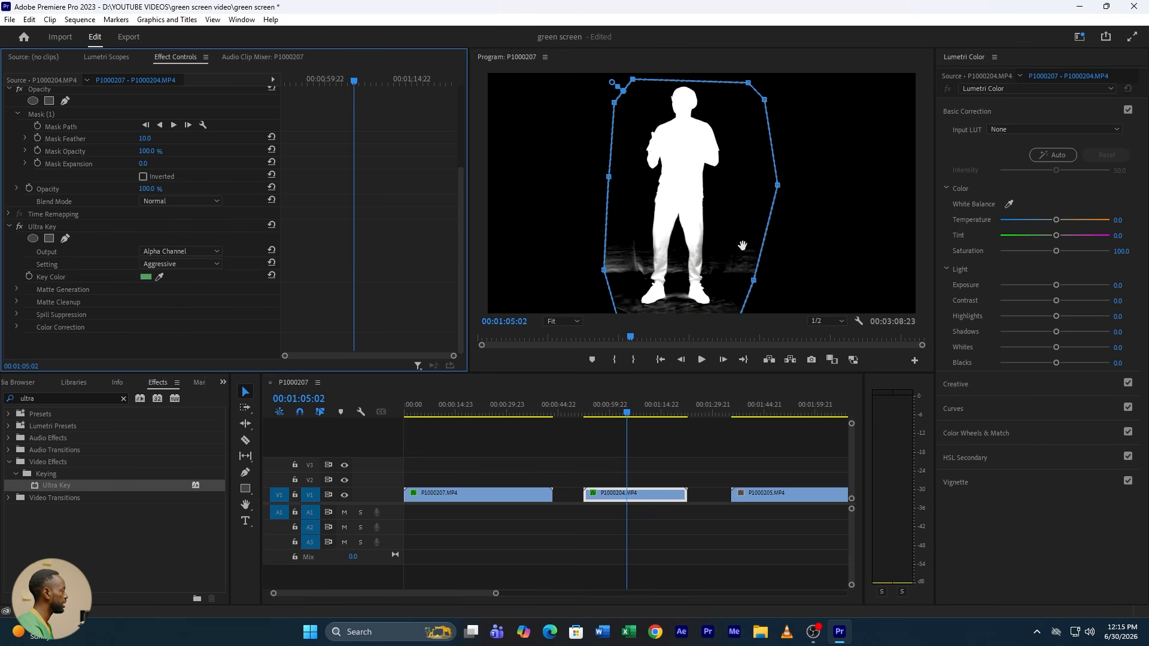
left_click(16, 289)
scroll(216, 313, "down", 2)
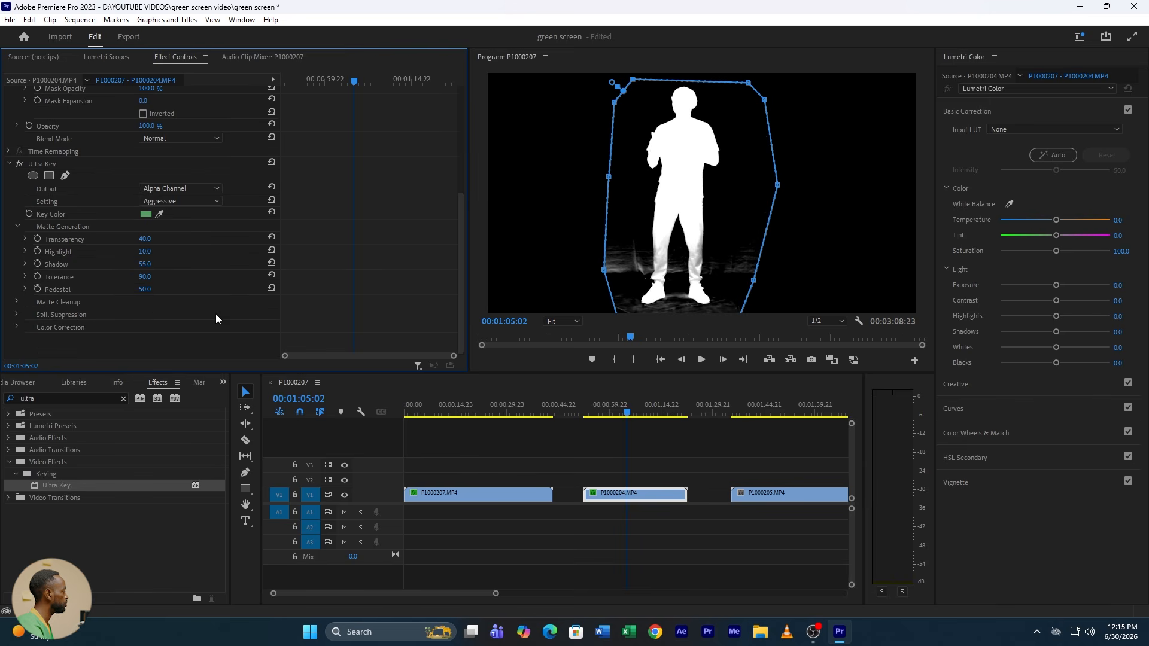
left_click_drag(146, 293, 179, 293)
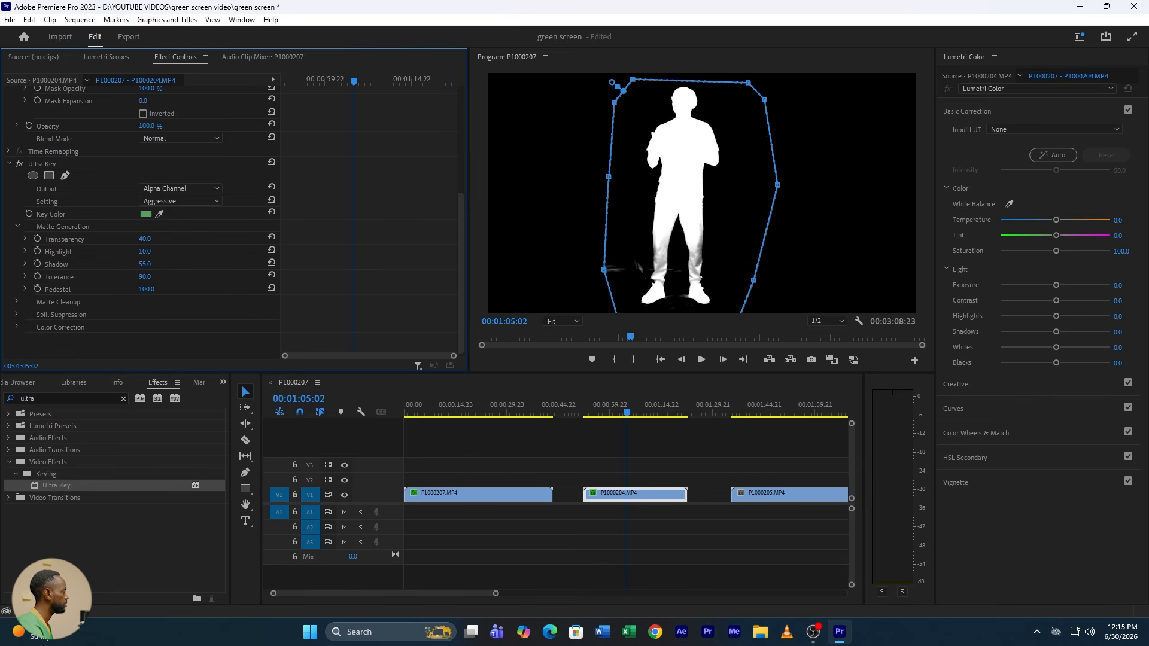
left_click_drag(147, 238, 143, 239)
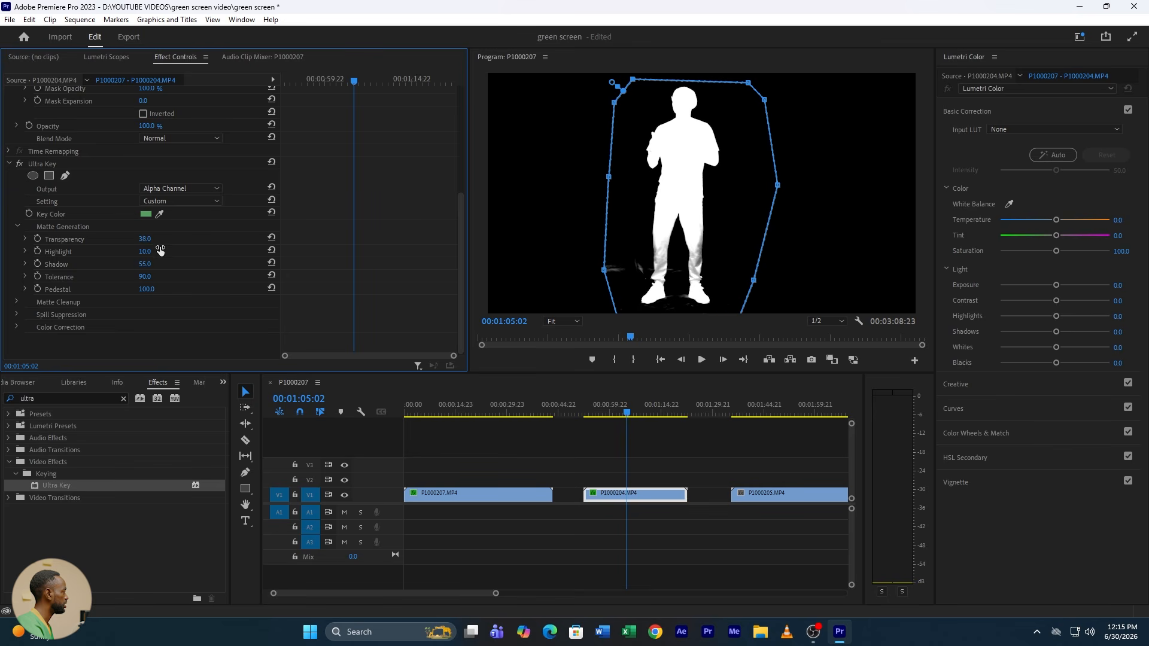
left_click_drag(143, 252, 144, 277)
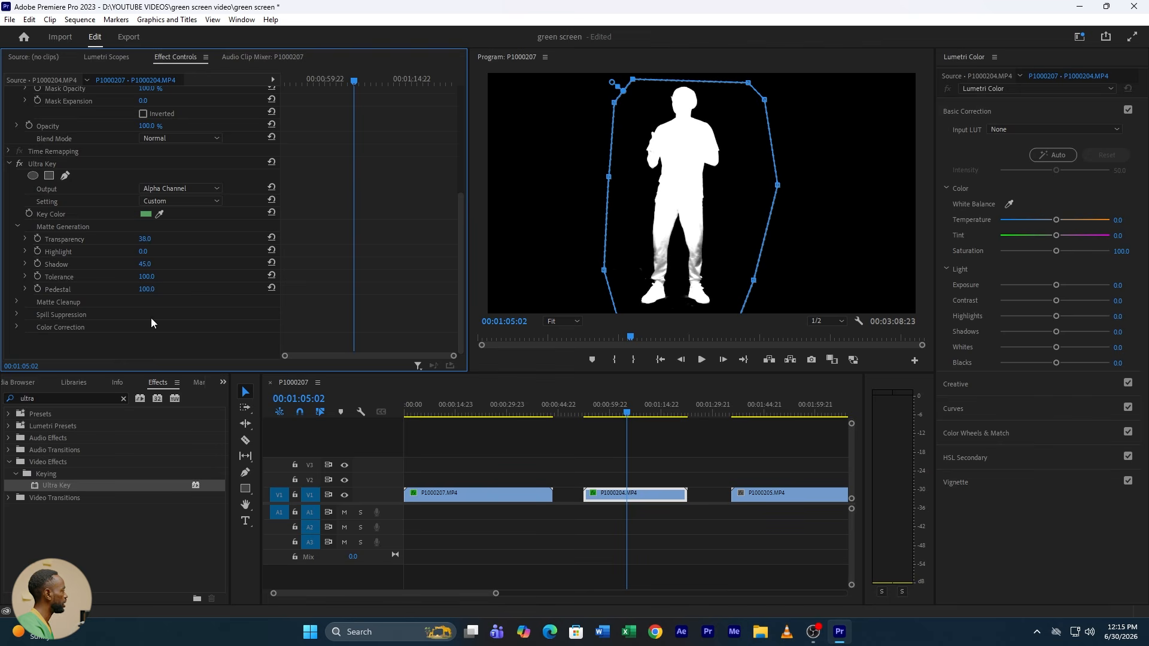
Step: Return the Ultra Key output to Composite and scrub through clip P1000204.MP4 to check the key
left_click(182, 190)
left_click(180, 202)
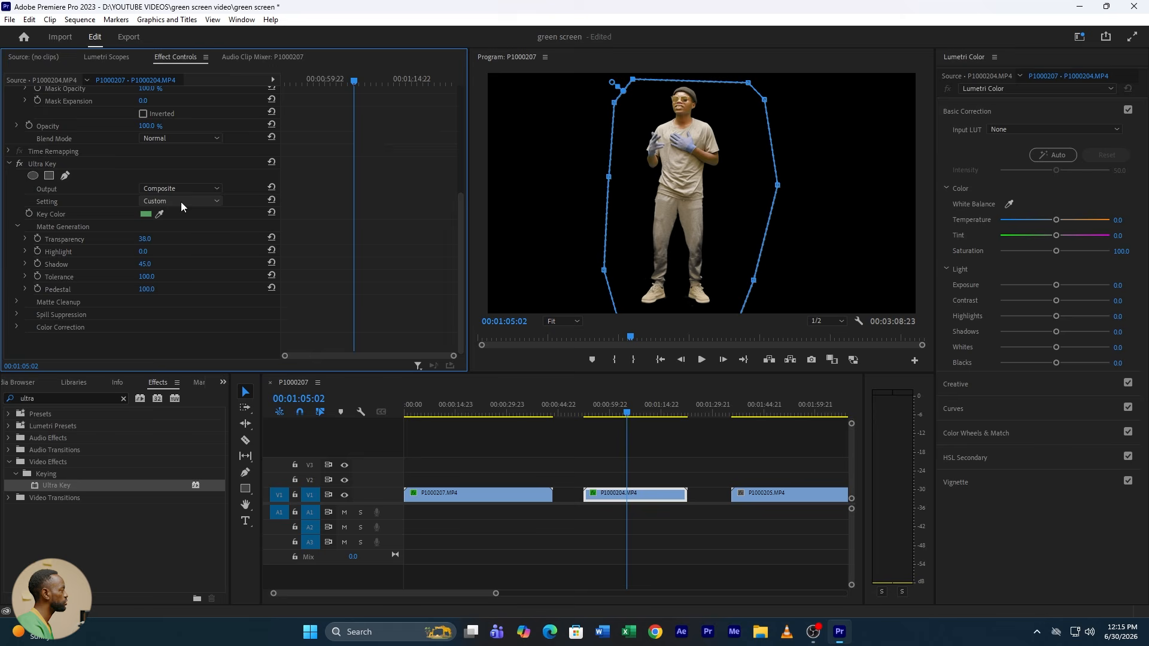
left_click_drag(607, 411, 638, 412)
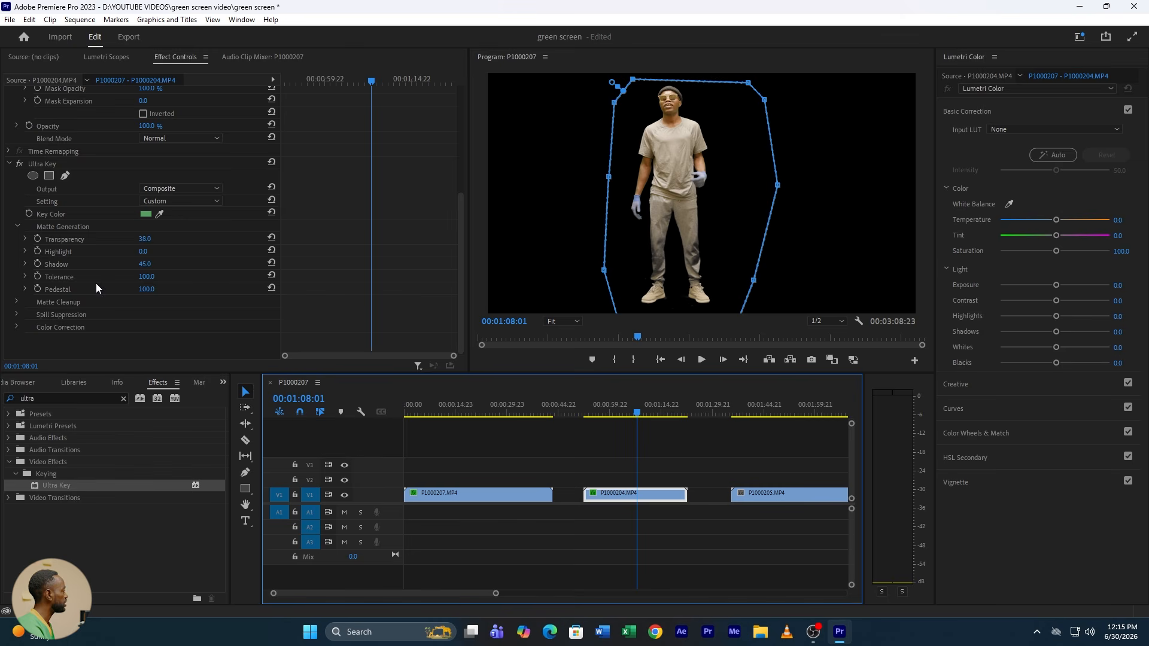
Step: Copy the Ultra Key effect from clip P1000204.MP4 and paste it onto clips P1000205.MP4 and P1000206.MP4
left_click(53, 163)
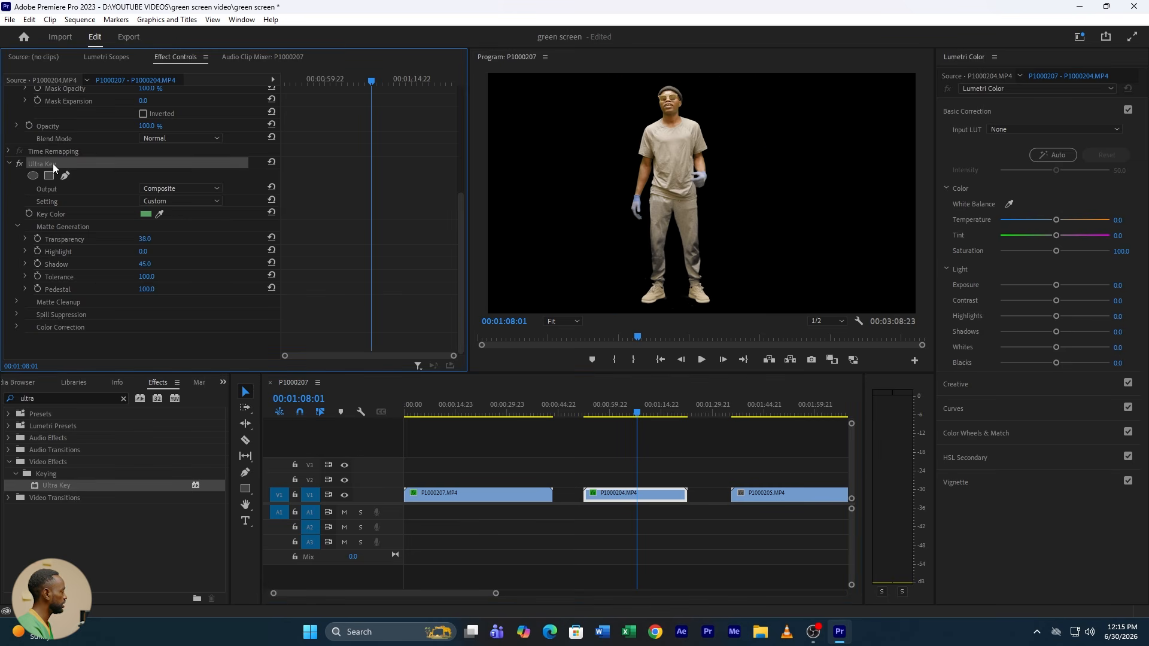
left_click_drag(496, 595, 550, 595)
left_click(650, 407)
left_click(658, 495)
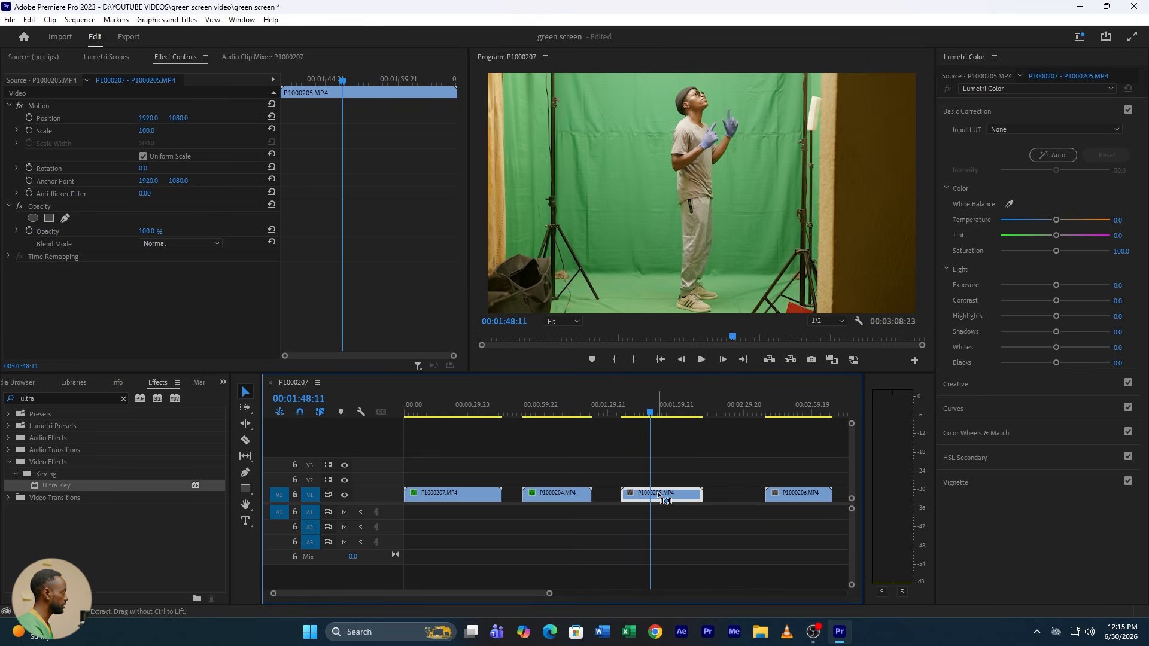
key("ctrl+v")
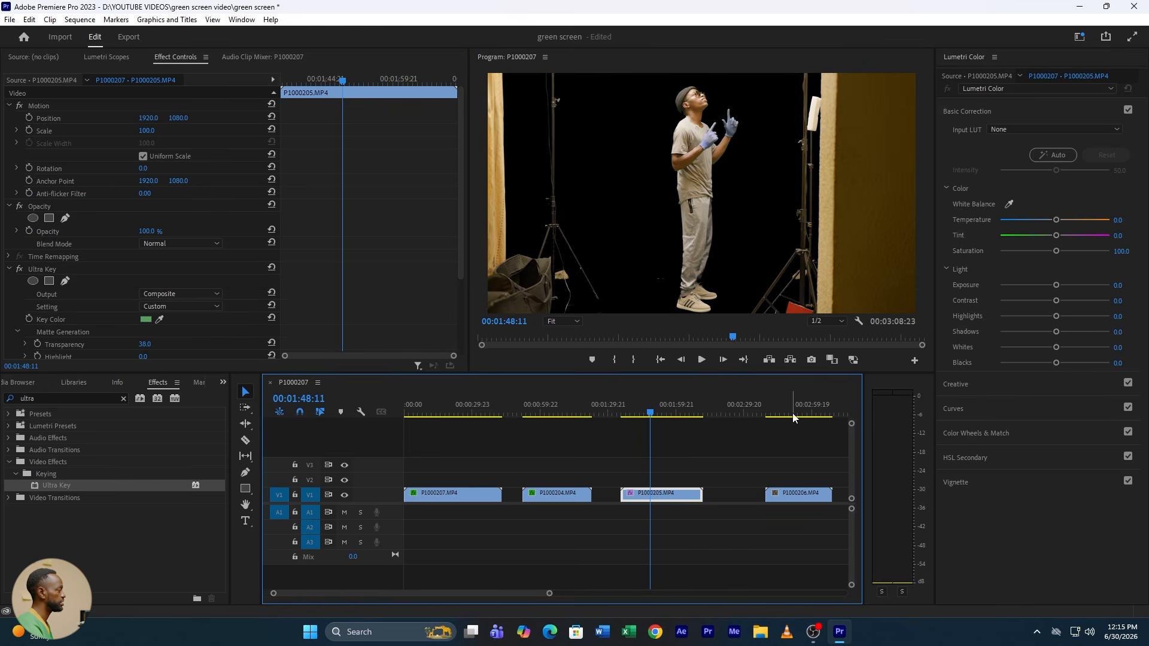
left_click(793, 417)
left_click(790, 494)
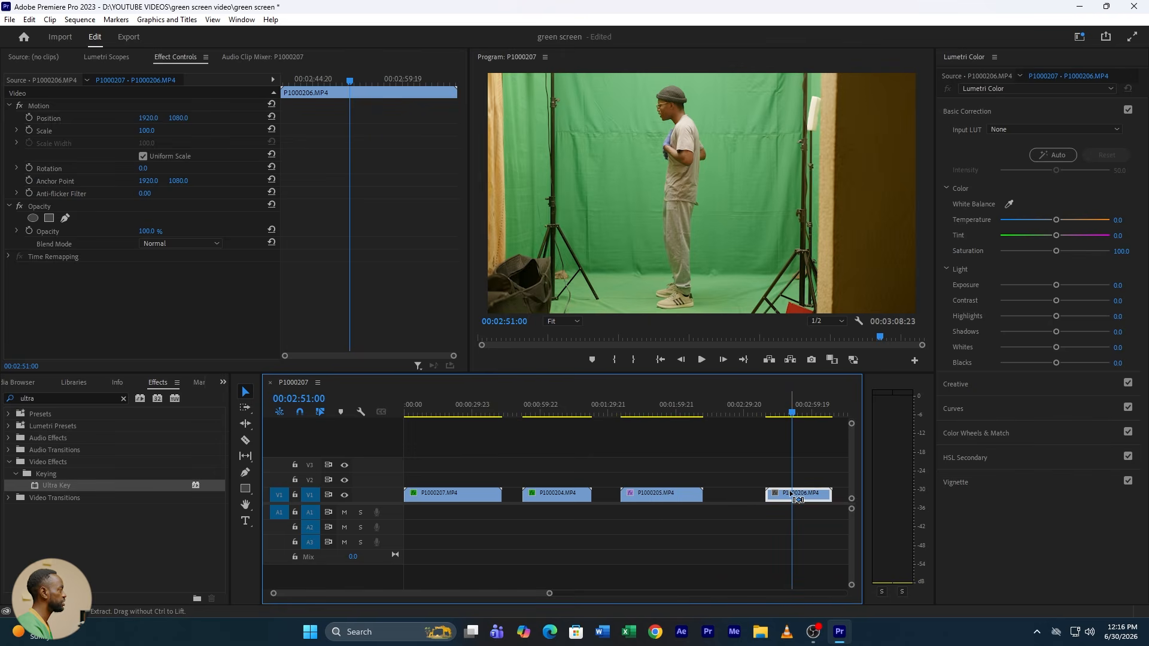
key("ctrl+v")
Step: Draw a closed free-form opacity mask around the man in clip P1000205.MP4, excluding the light stands and walls
left_click(663, 402)
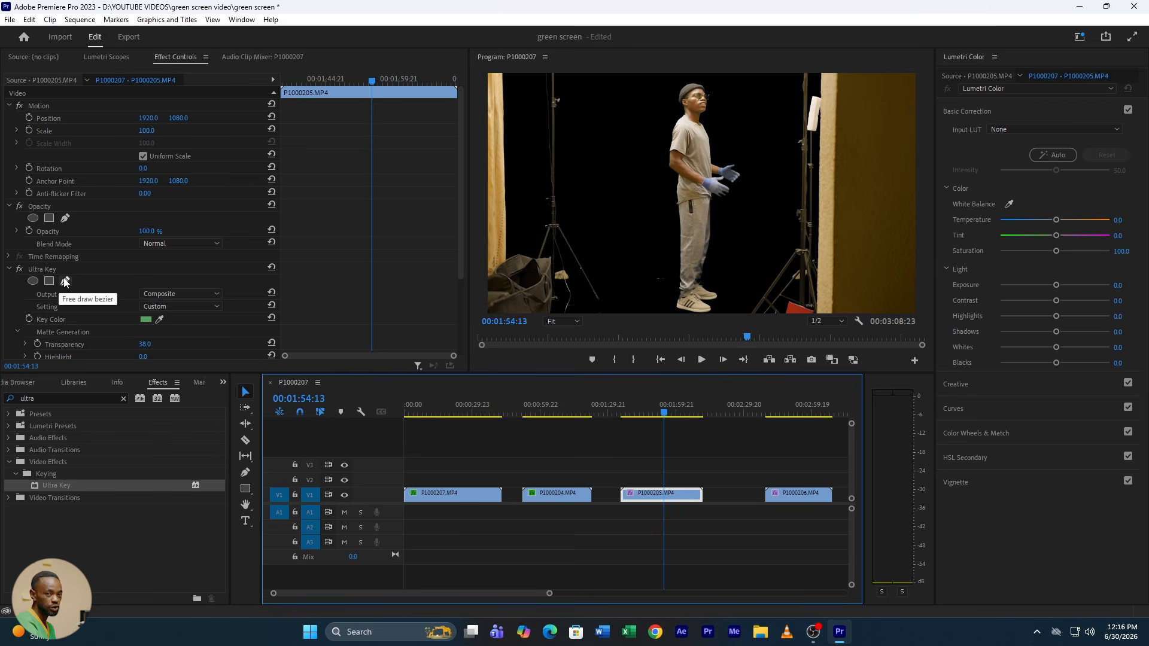
left_click(65, 219)
left_click(649, 78)
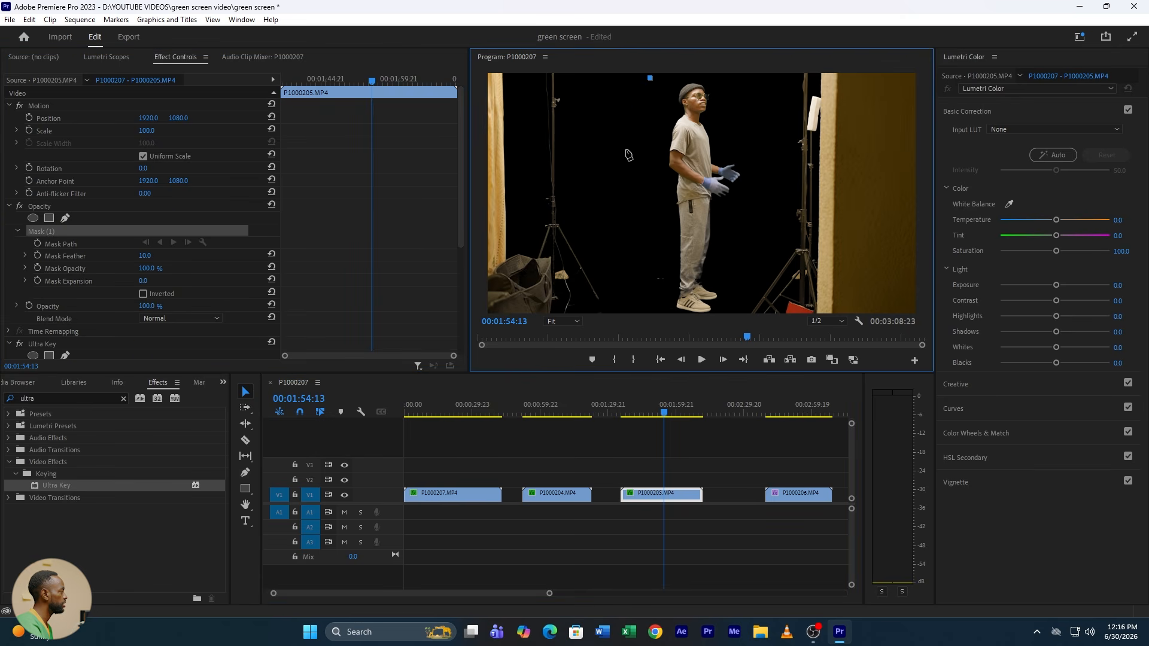
left_click(625, 150)
left_click(624, 222)
left_click(643, 323)
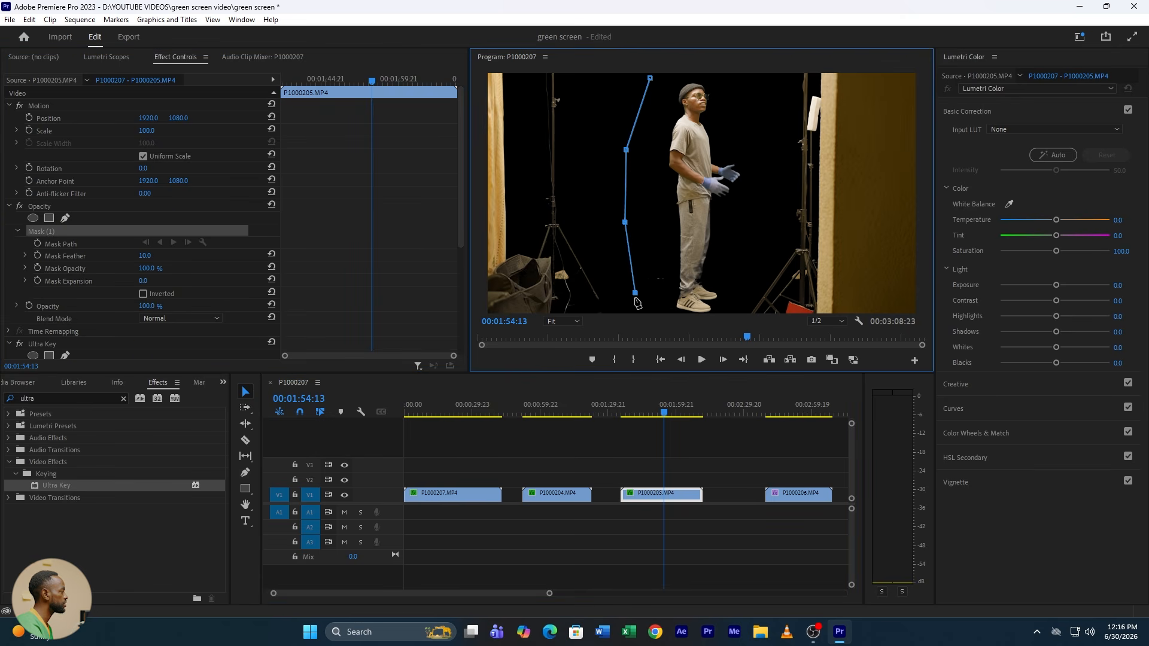
left_click(733, 310)
left_click(753, 248)
left_click(770, 169)
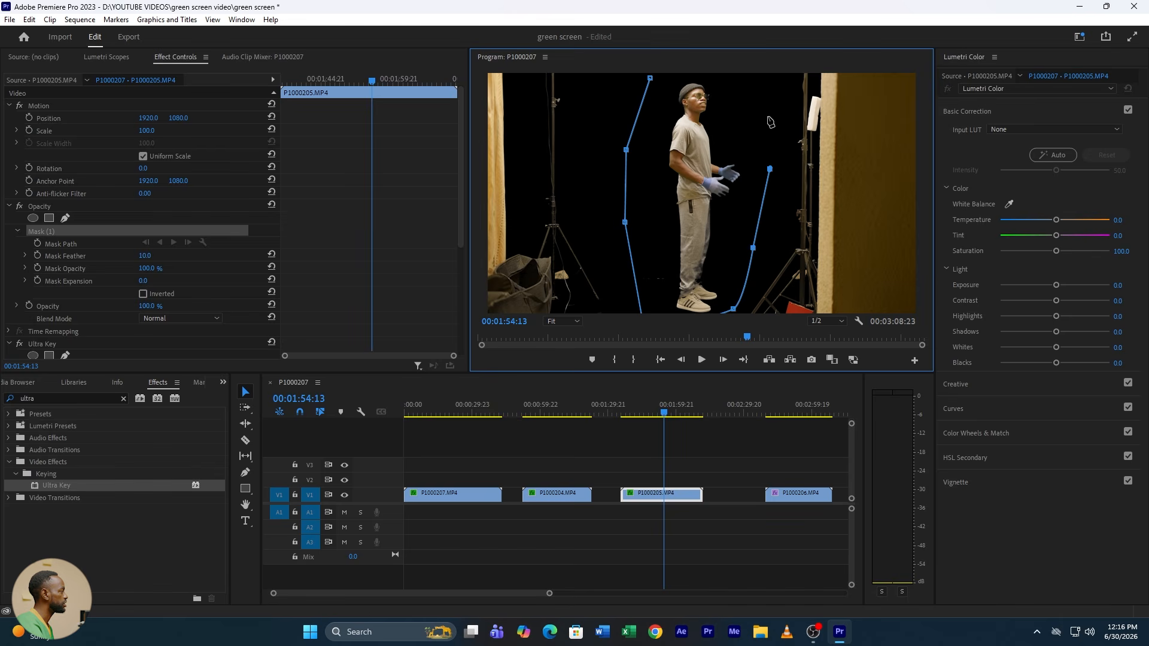
left_click(768, 116)
left_click(745, 79)
left_click(707, 75)
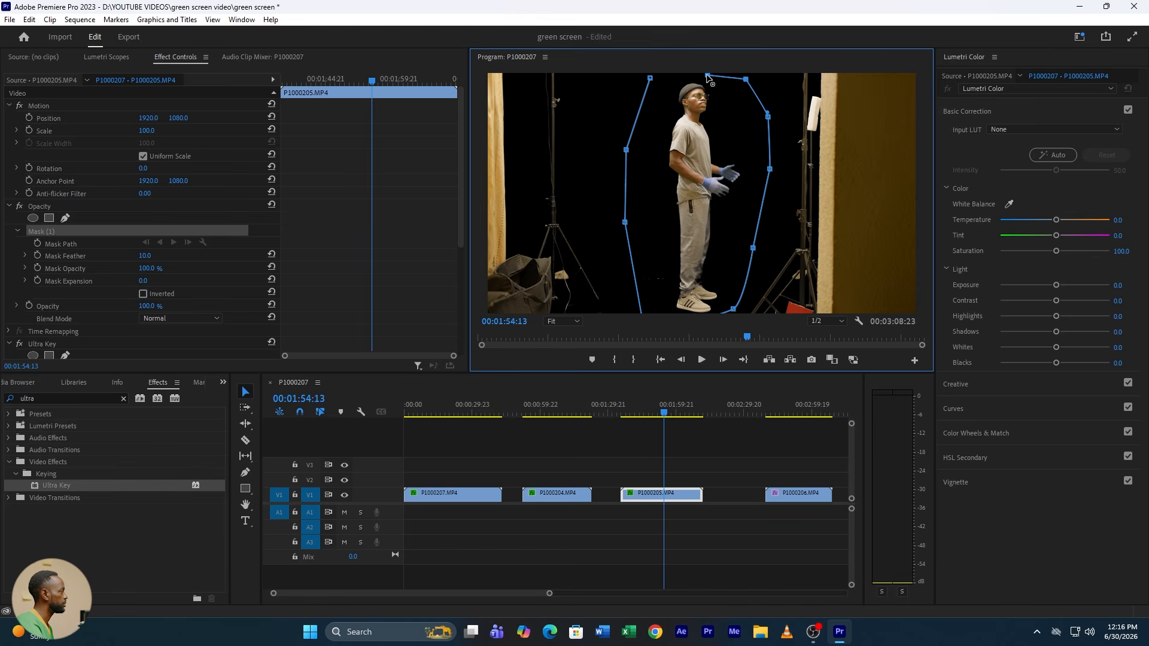
left_click(651, 80)
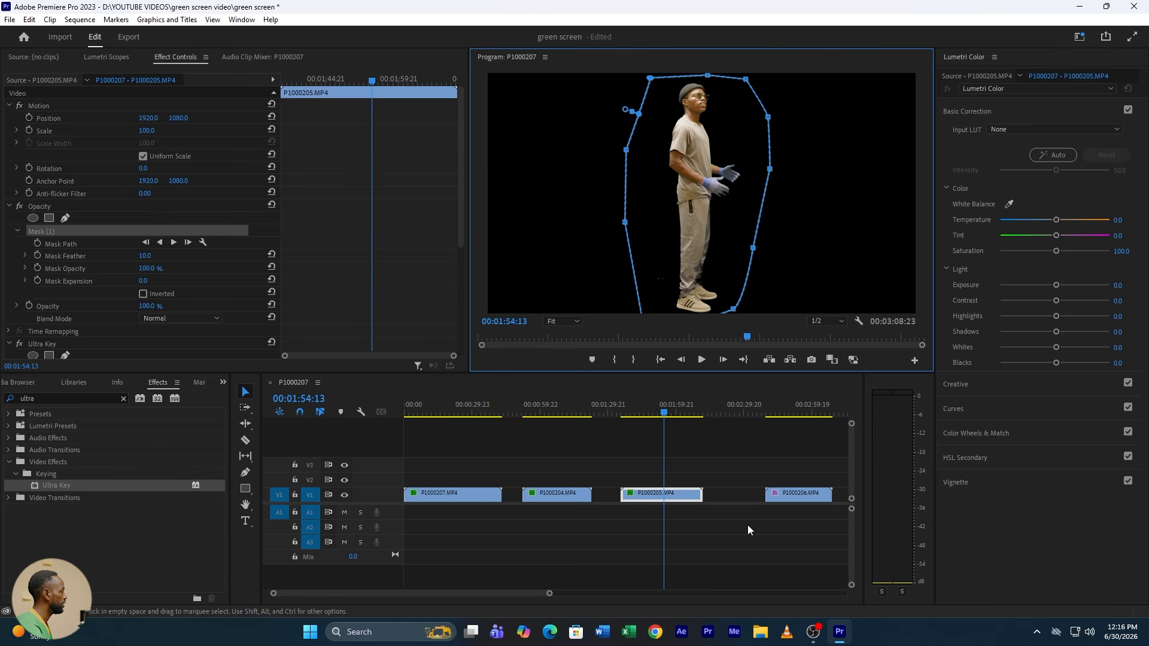
Step: Draw a closed free-form opacity mask around the man in clip P1000206.MP4, excluding the light stands and walls
left_click(806, 405)
left_click(791, 493)
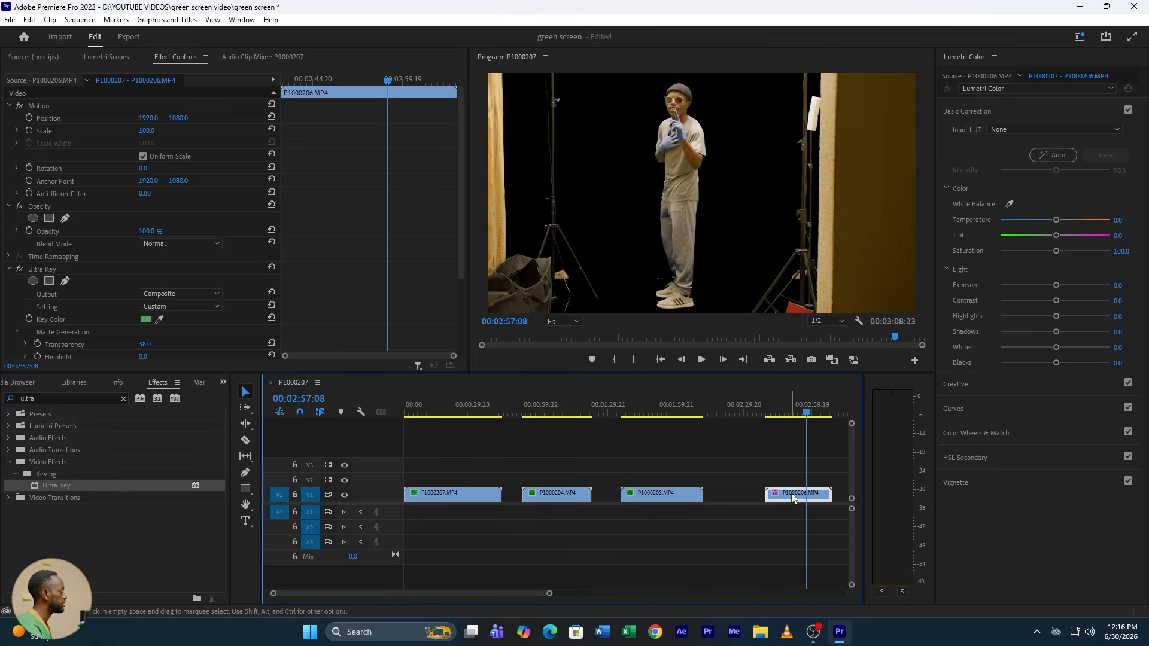
left_click(65, 218)
left_click(634, 79)
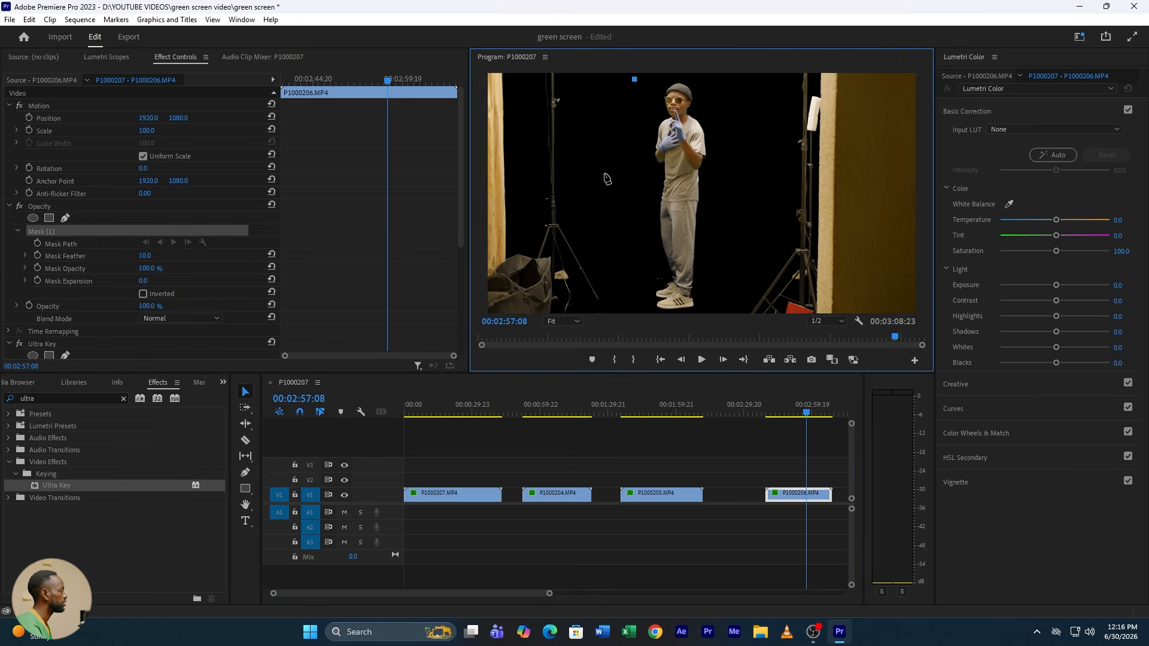
left_click(607, 178)
left_click(634, 277)
left_click(638, 321)
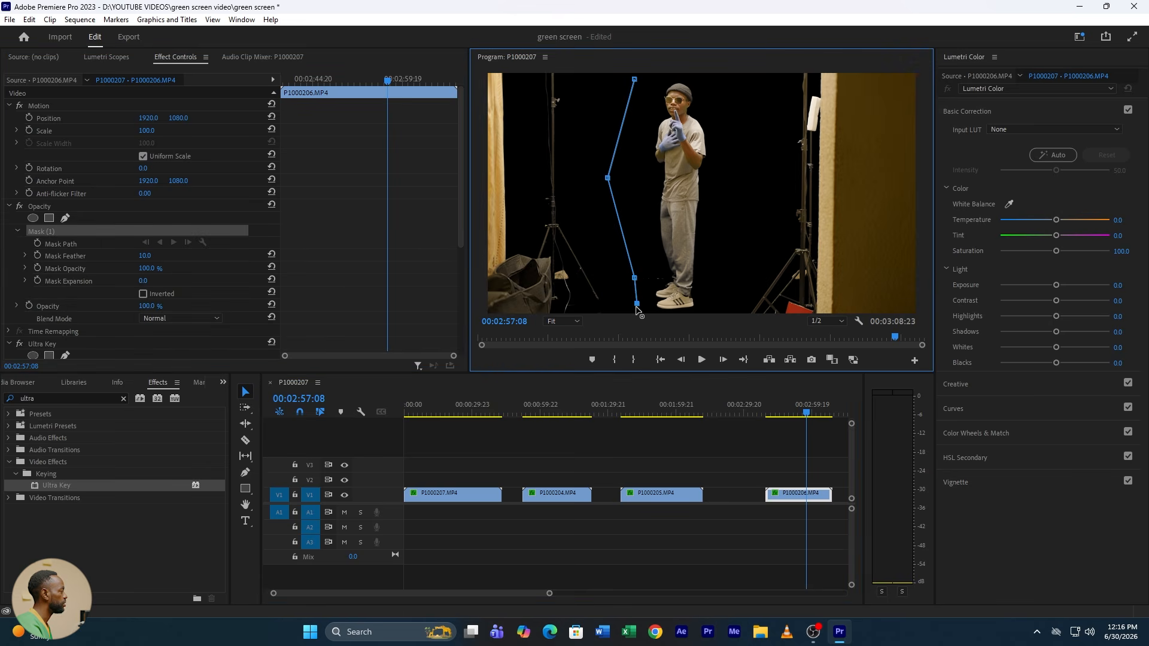
left_click(707, 309)
left_click(767, 204)
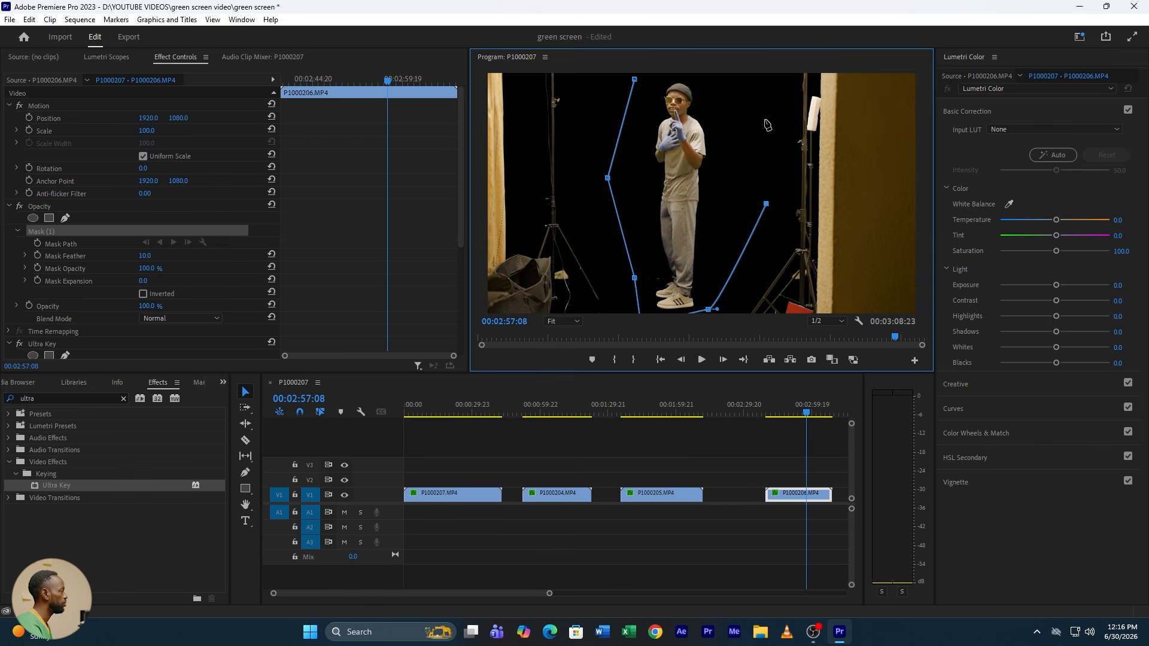
left_click(761, 112)
left_click(717, 76)
left_click(679, 74)
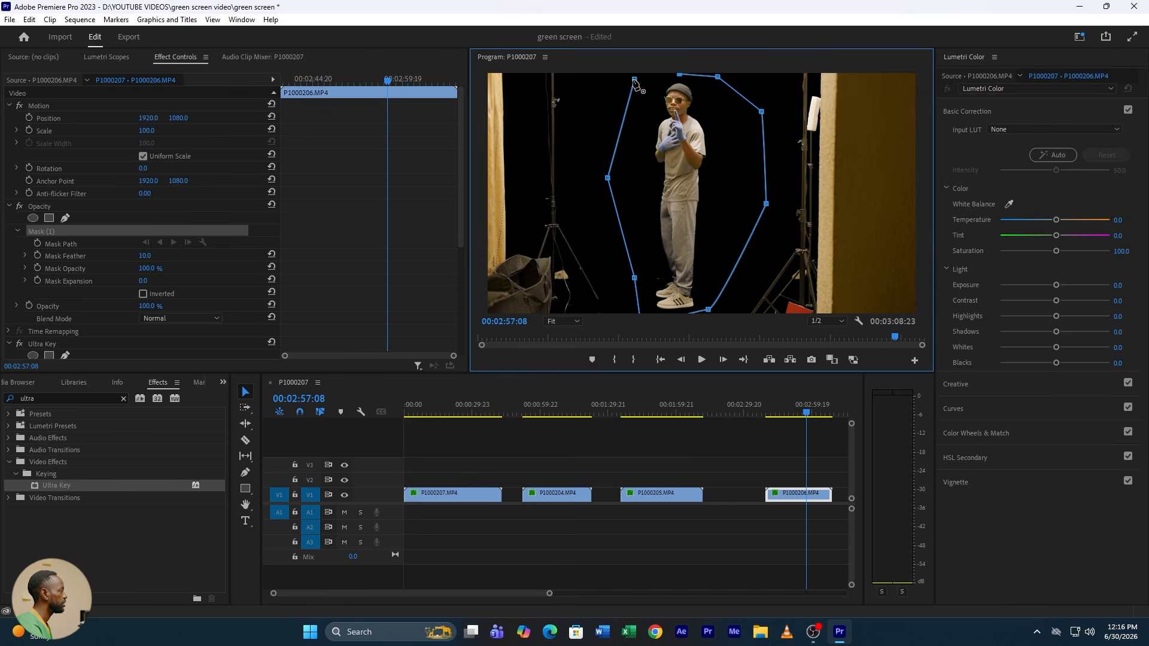
left_click(634, 79)
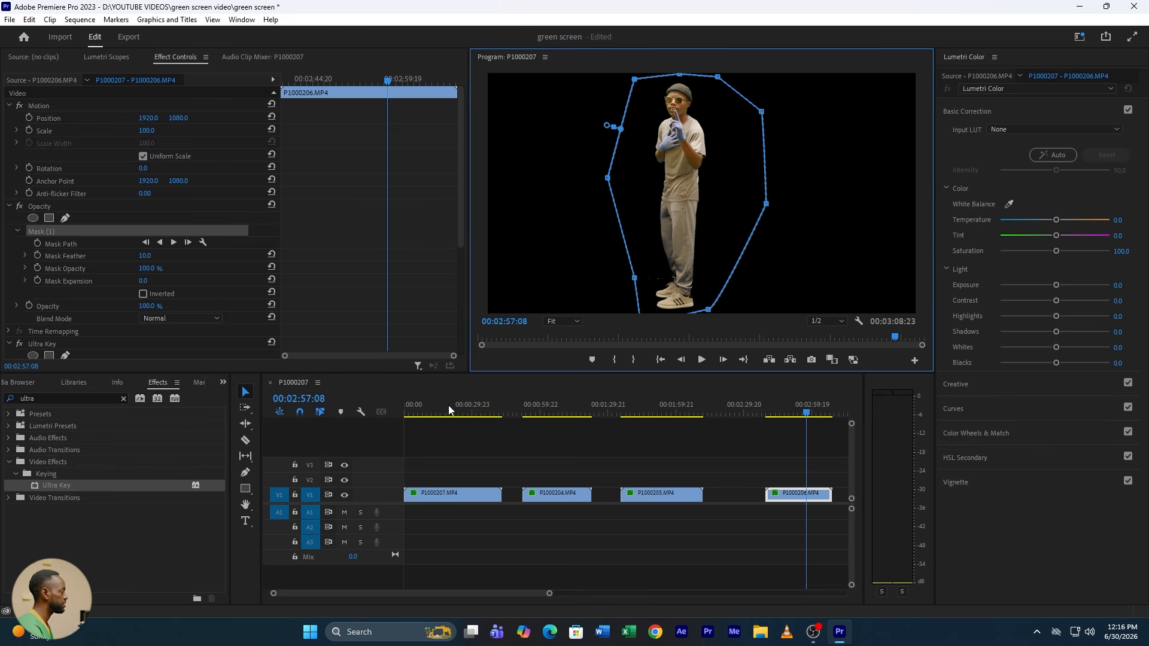
Step: Scale clip P1000207.MP4 to 117 and shift the man sideways by setting its horizontal position to 1663
left_click(426, 413)
left_click_drag(427, 413, 425, 413)
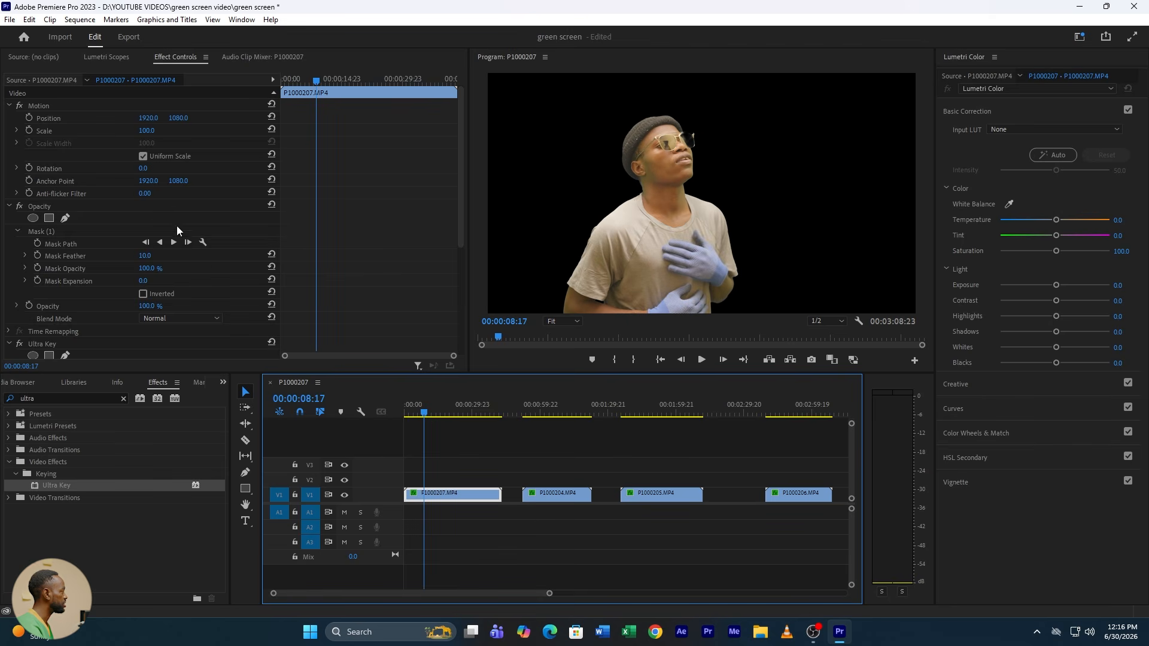
left_click_drag(146, 131, 105, 118)
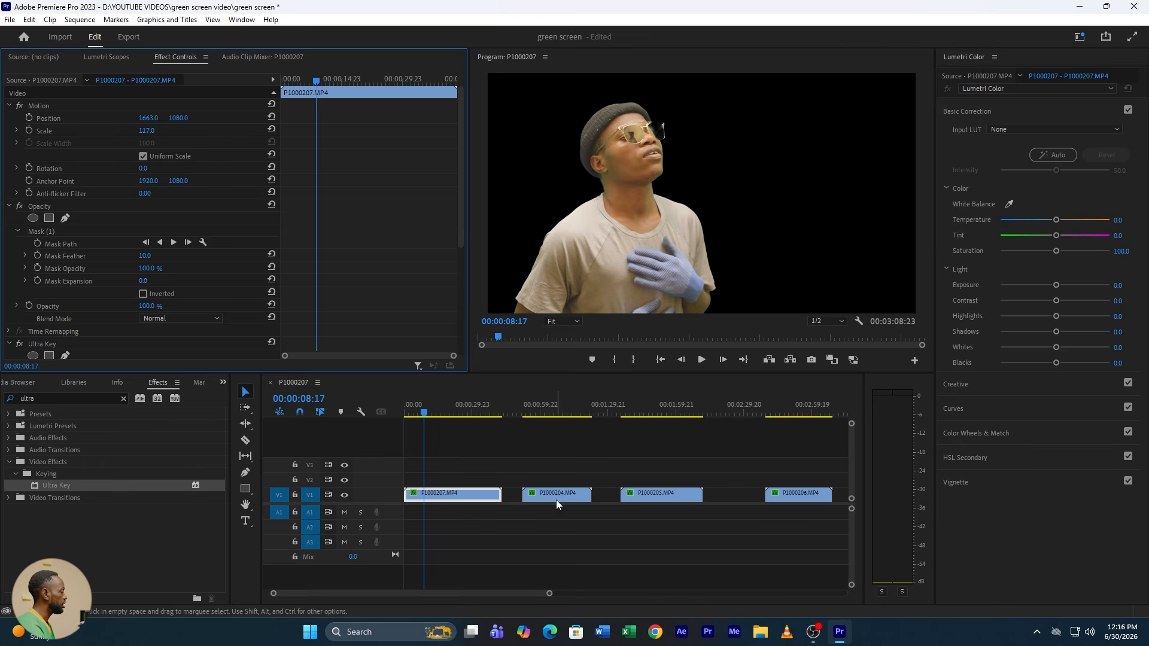
Step: Stack clip P1000204.MP4 on V2 at the sequence start, scale it to 55 and place it beside the large man
left_click_drag(555, 500, 444, 480)
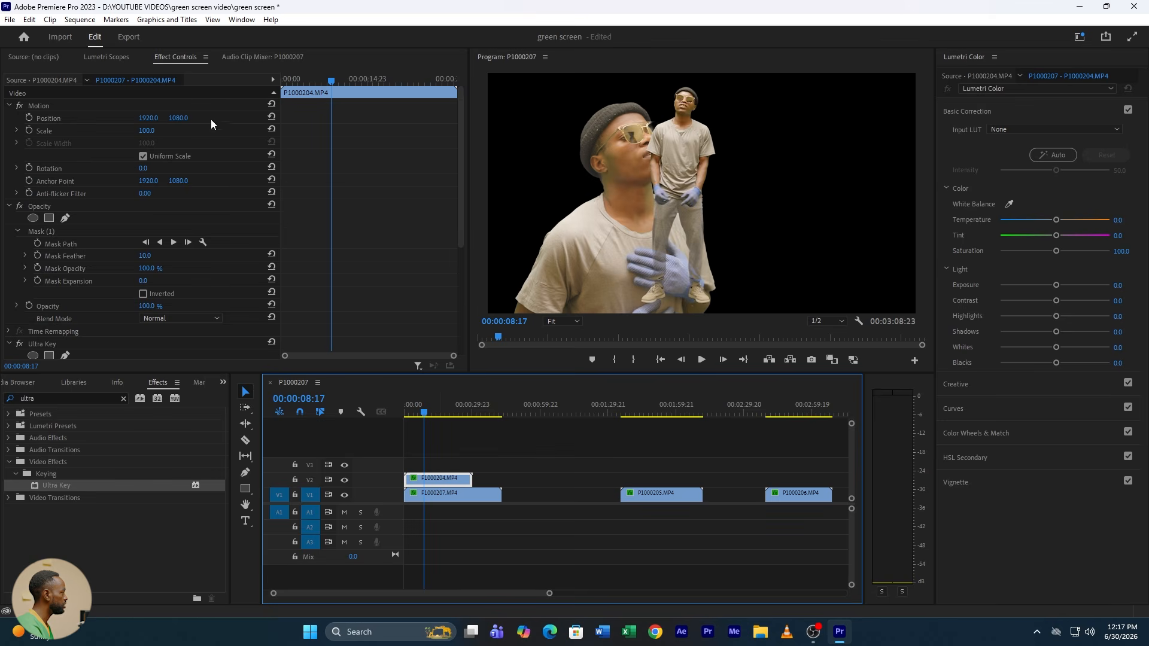
left_click_drag(149, 118, 349, 118)
left_click(155, 127)
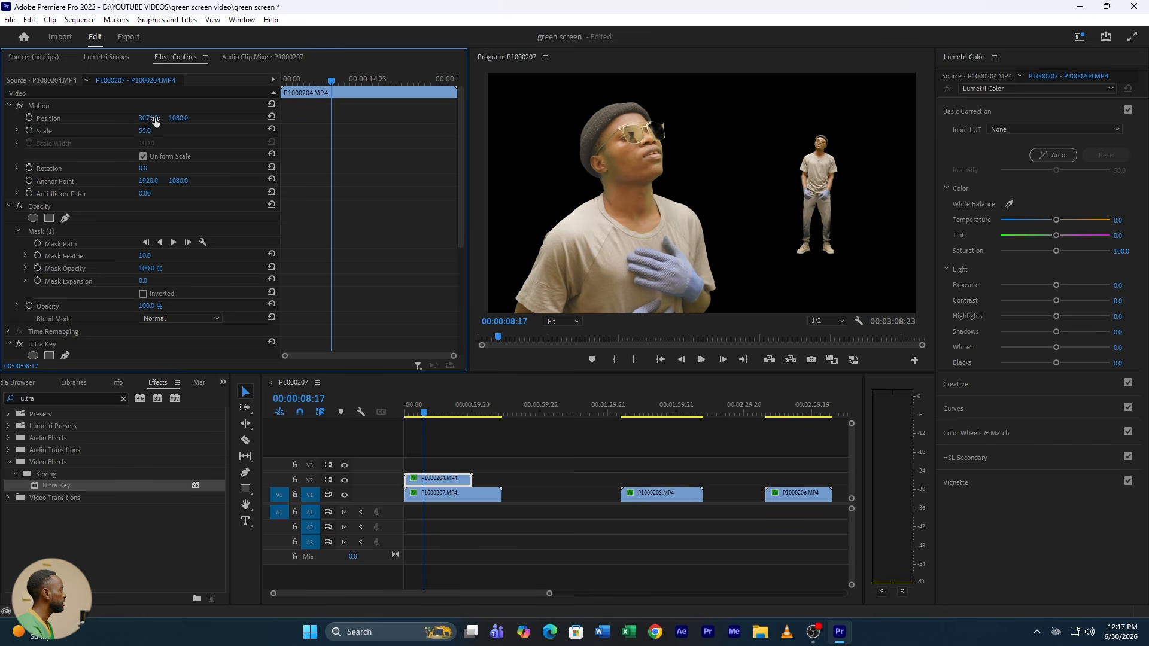
left_click_drag(155, 118, 152, 118)
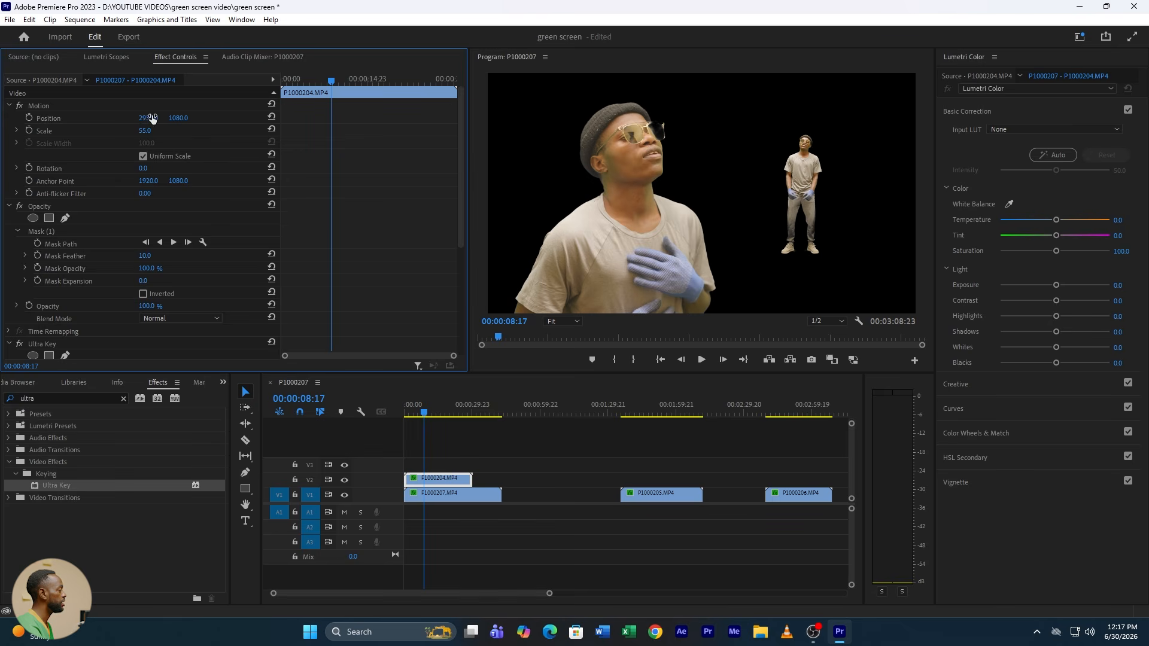
Step: Stack clip P1000205.MP4 on V3 at the sequence start, with scale 55 and horizontal position 3359
left_click_drag(667, 496, 418, 470)
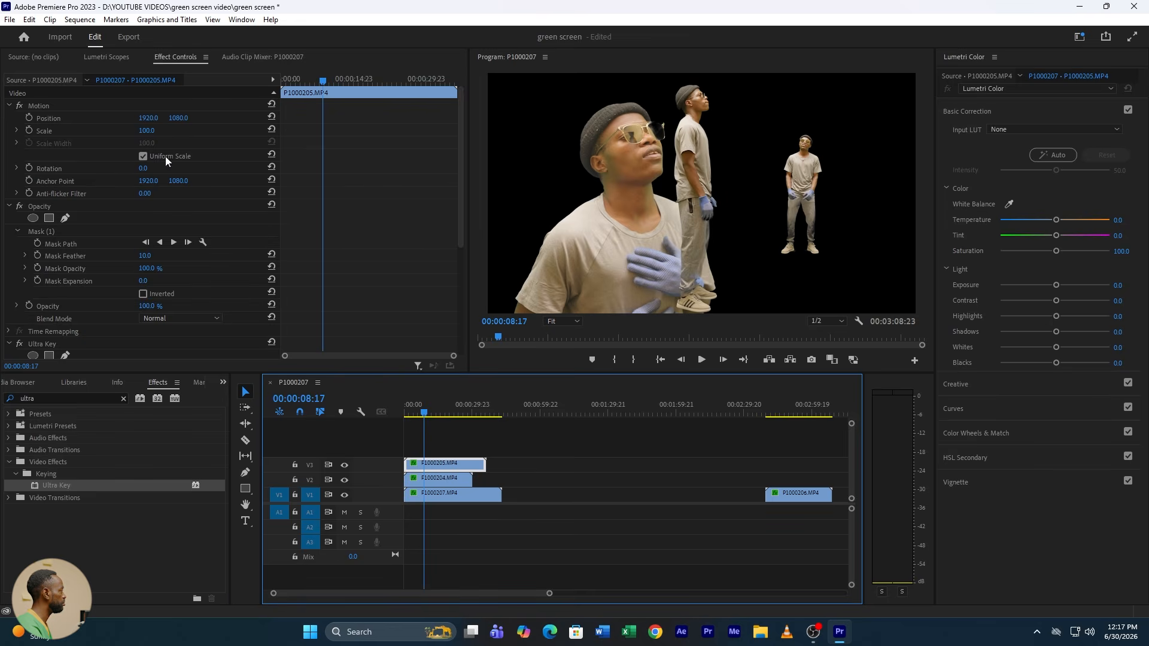
left_click(148, 131)
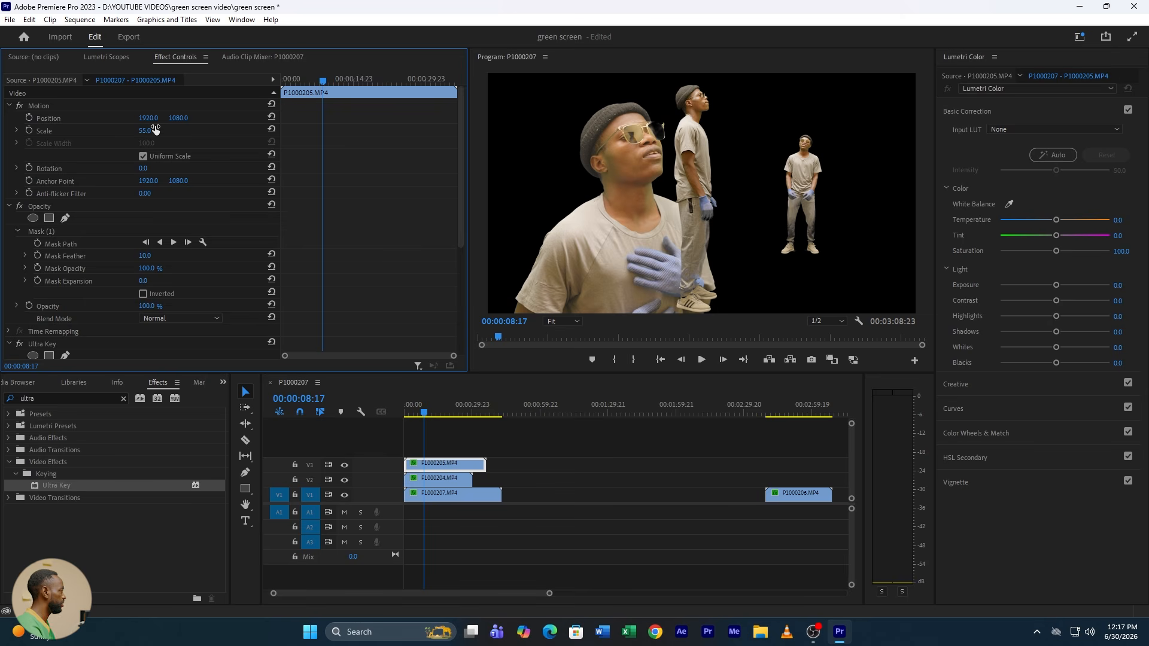
left_click_drag(148, 118, 278, 118)
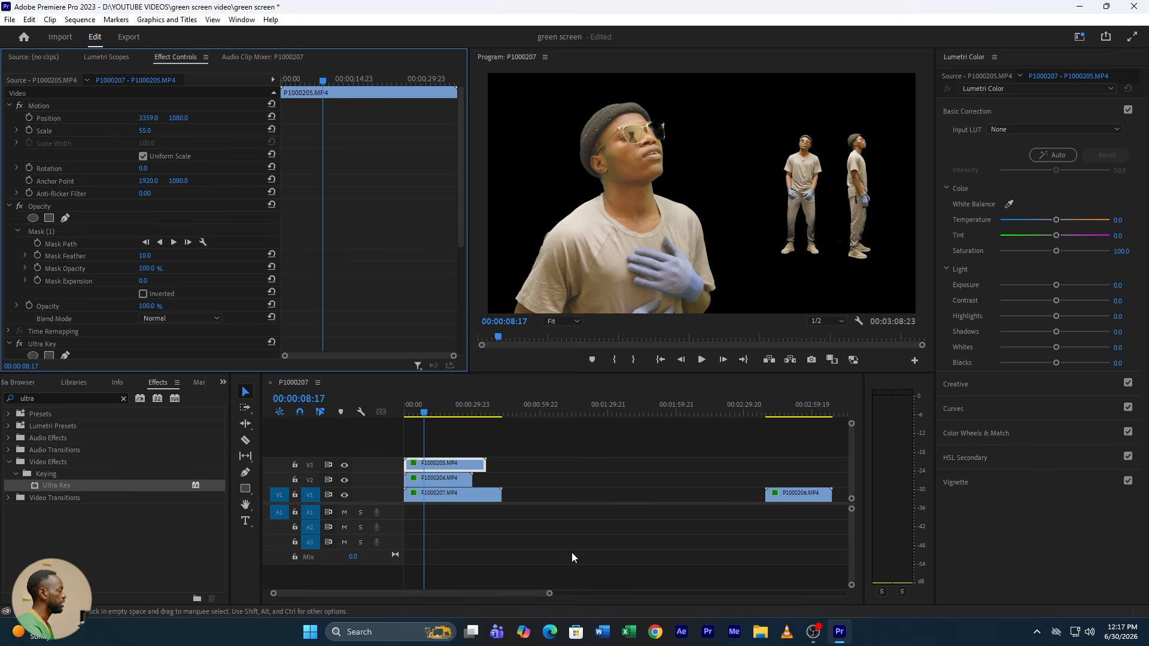
Step: Stack clip P1000206.MP4 on V4 at the sequence start with scale 55 and horizontal position 2421, and play the composite briefly
left_click_drag(815, 500, 425, 449)
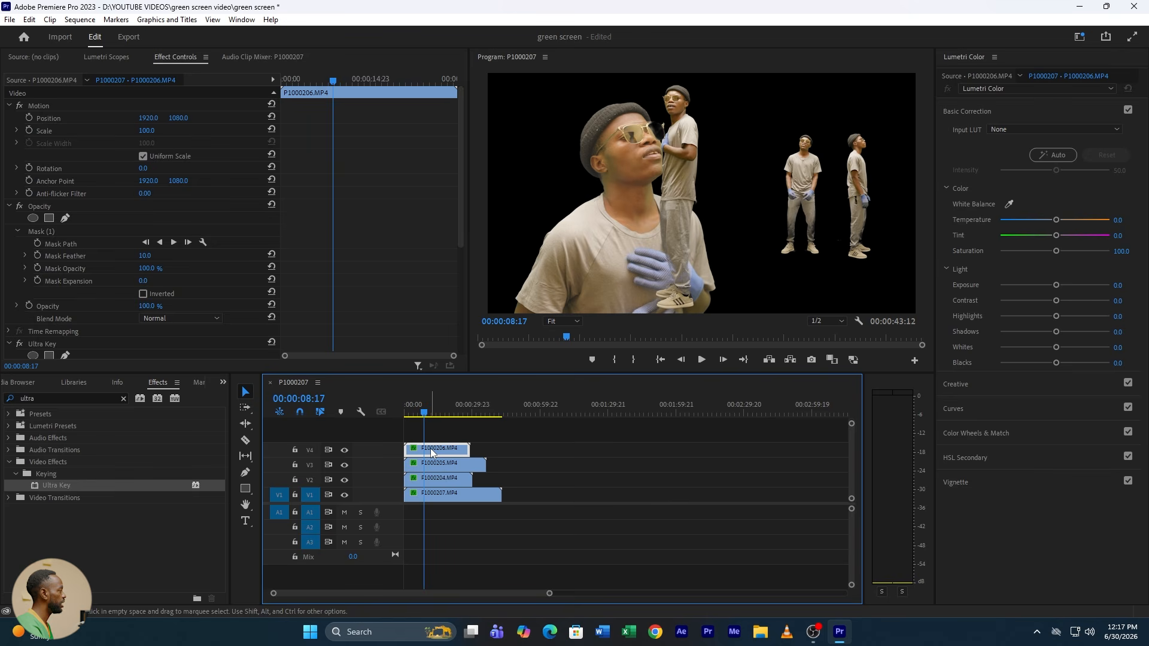
left_click(155, 129)
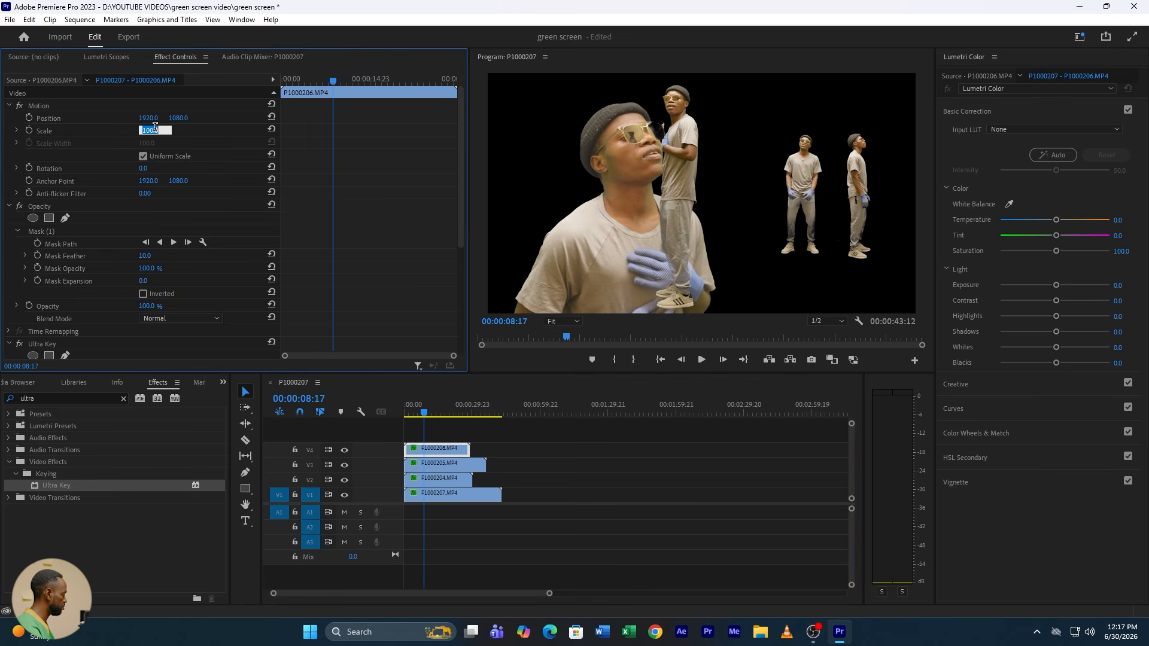
type("55")
key("Return")
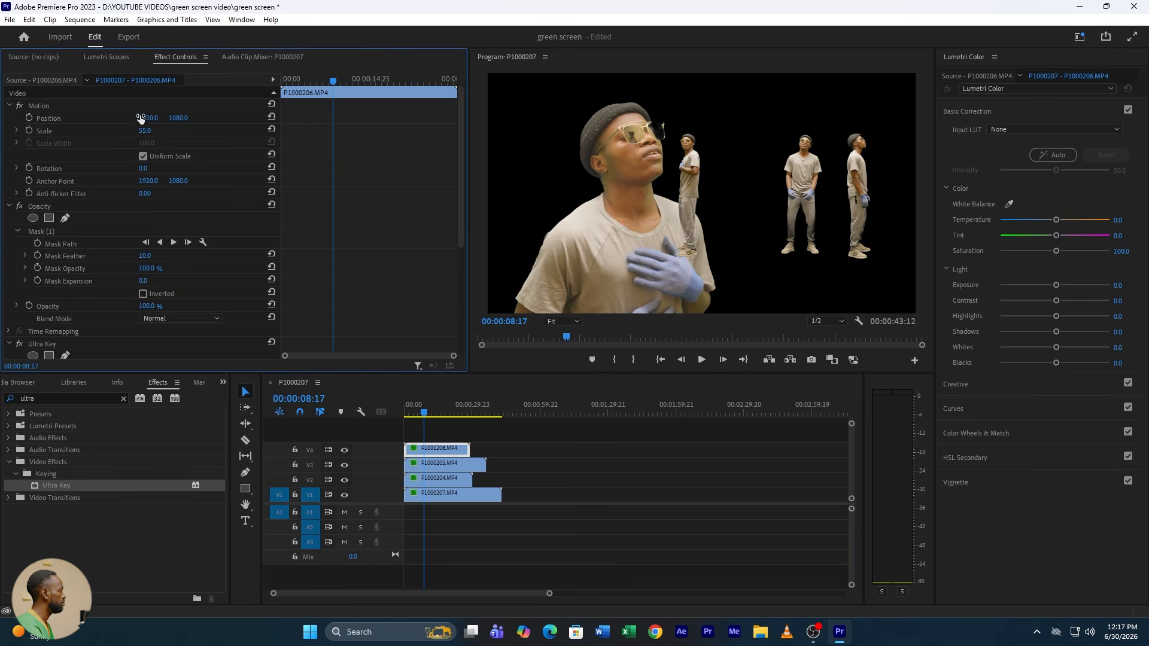
left_click_drag(143, 118, 333, 118)
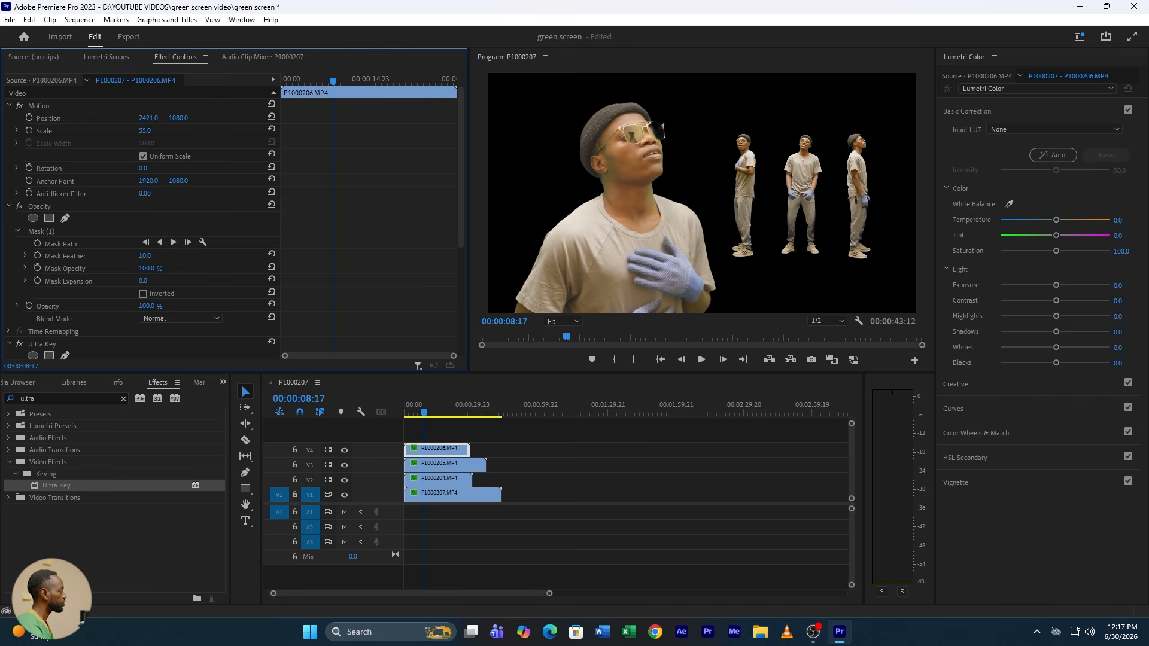
key("space")
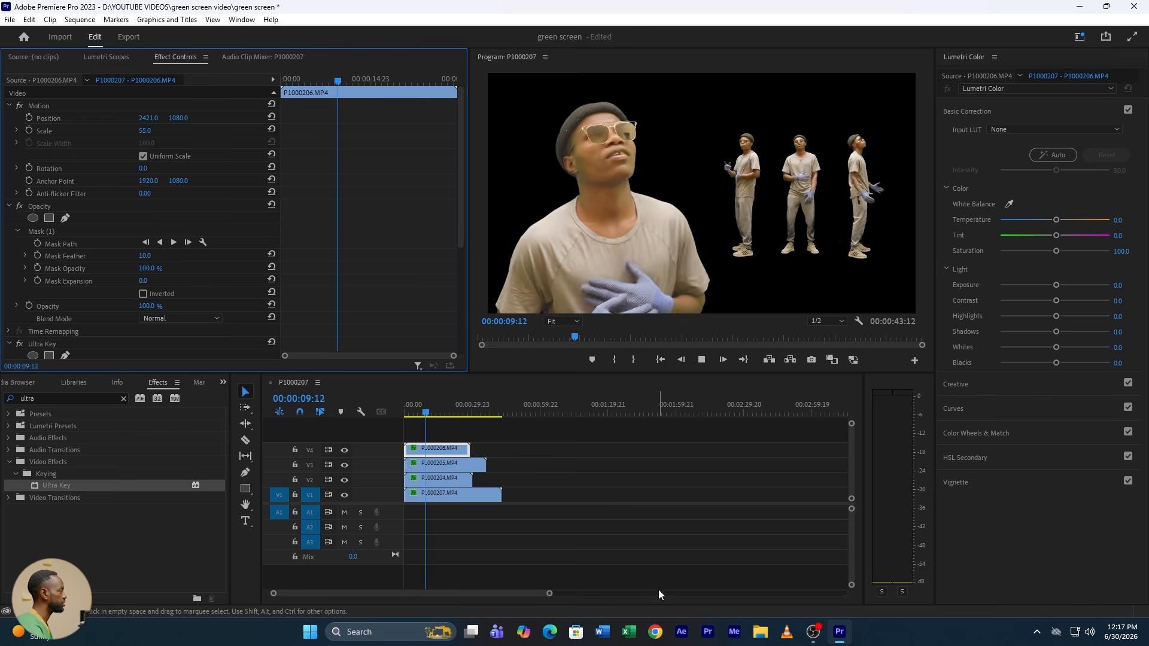
key("space")
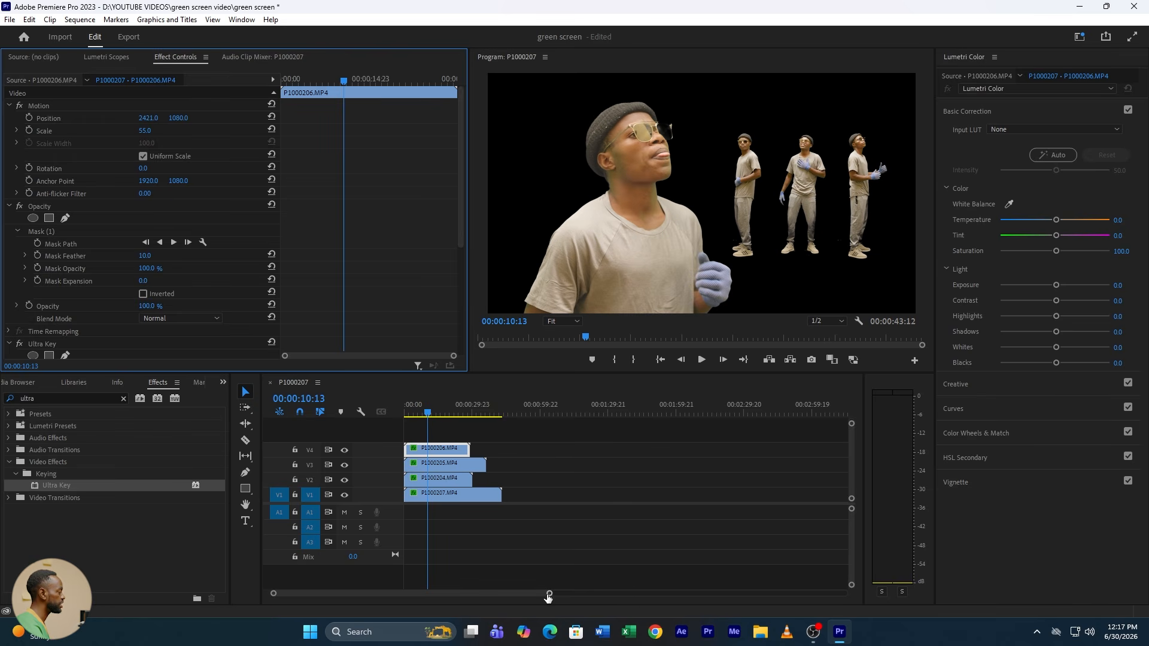
Step: Move all four stacked clips up one video track to free V1 for a background
left_click_drag(549, 593, 486, 593)
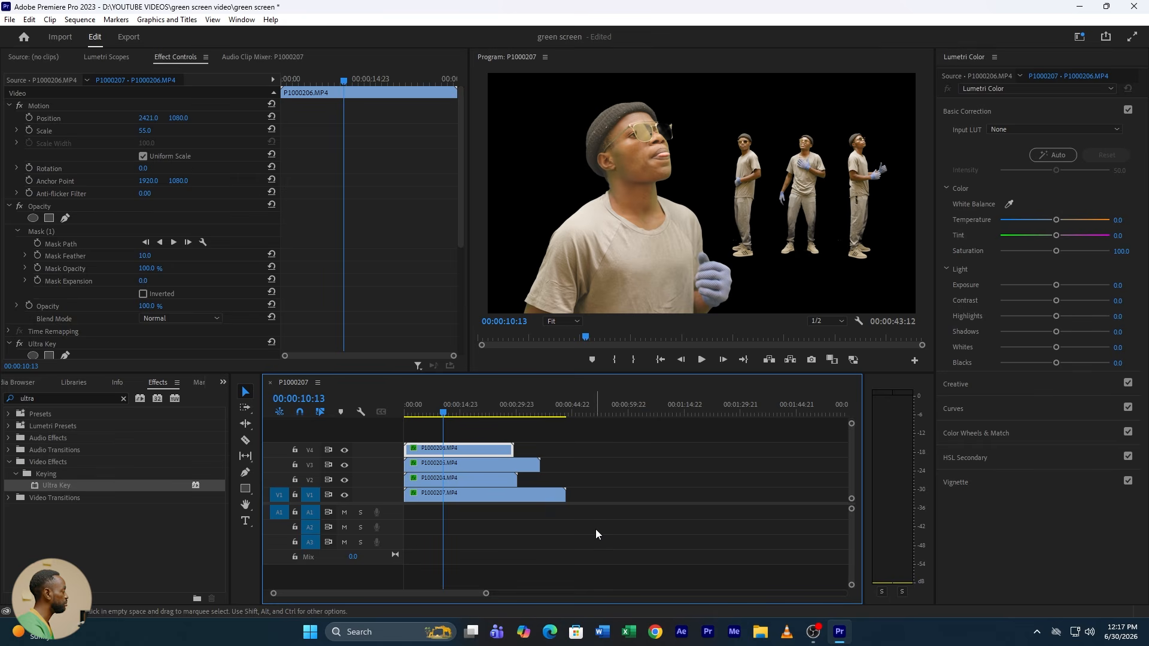
left_click_drag(596, 529, 436, 429)
left_click_drag(442, 494, 443, 491)
left_click(462, 493)
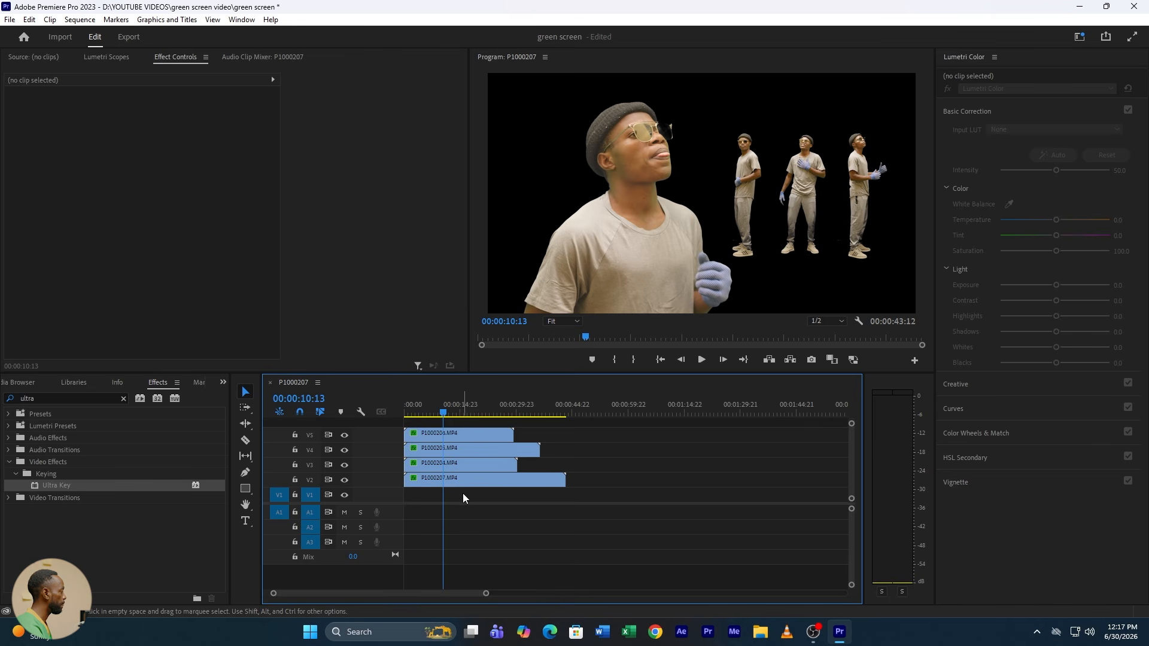
Step: Create a 3840 x 2160 Black Video item at 23.976 fps and lay it on V1 under the full length of P1000207.MP4
left_click(223, 383)
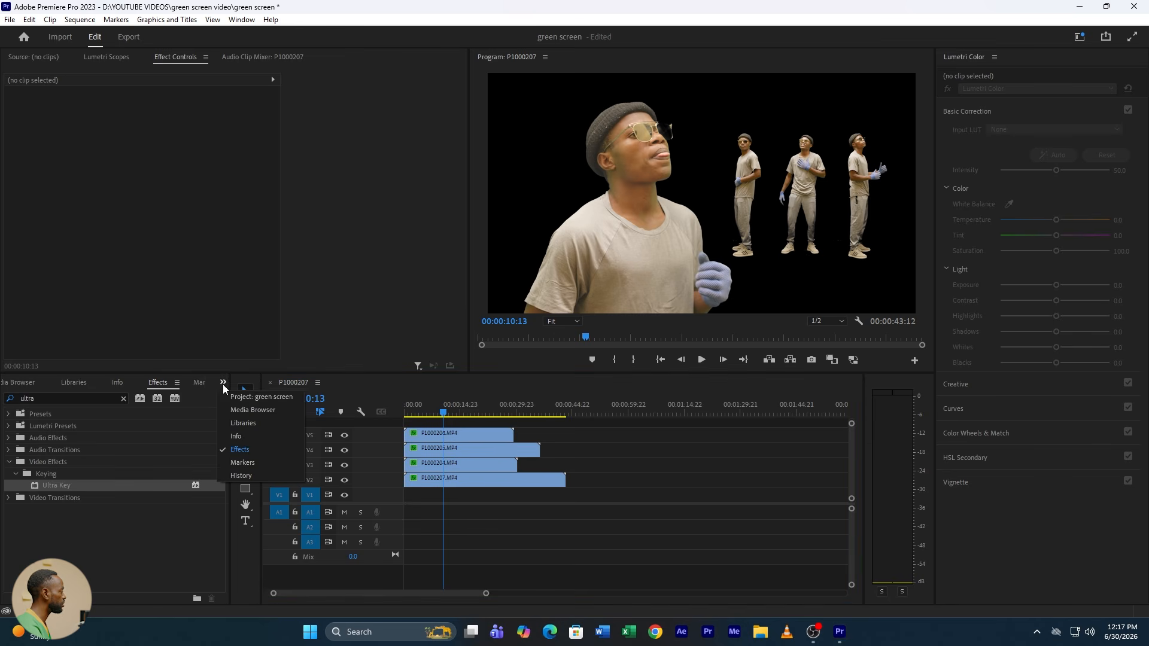
left_click(267, 397)
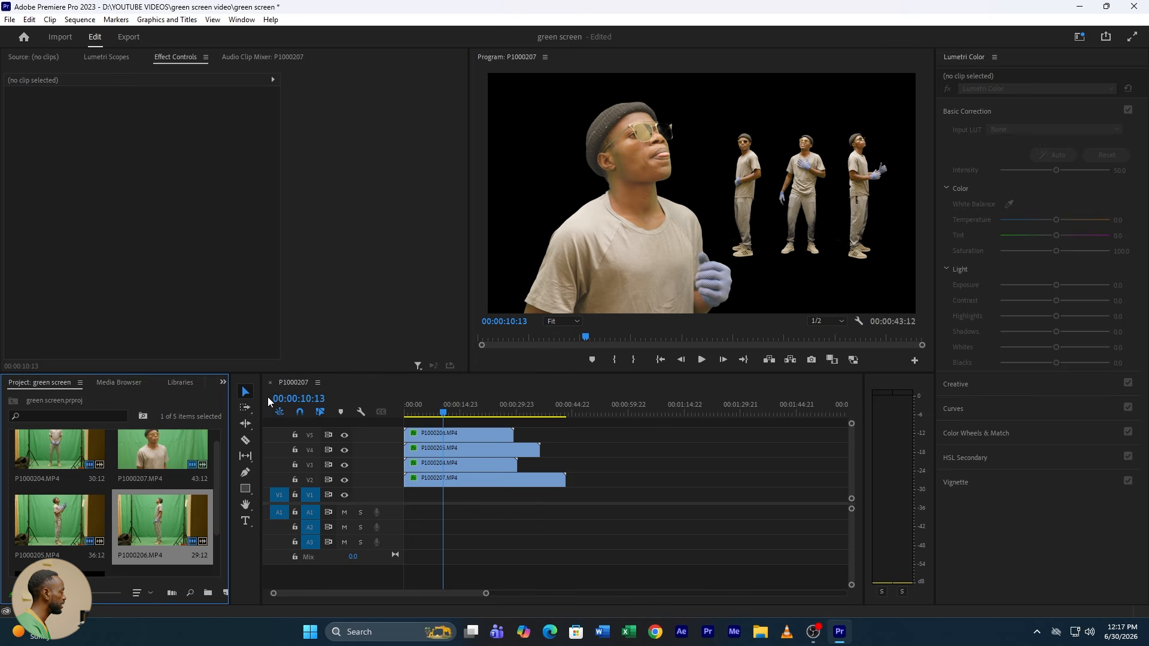
left_click_drag(229, 587, 267, 589)
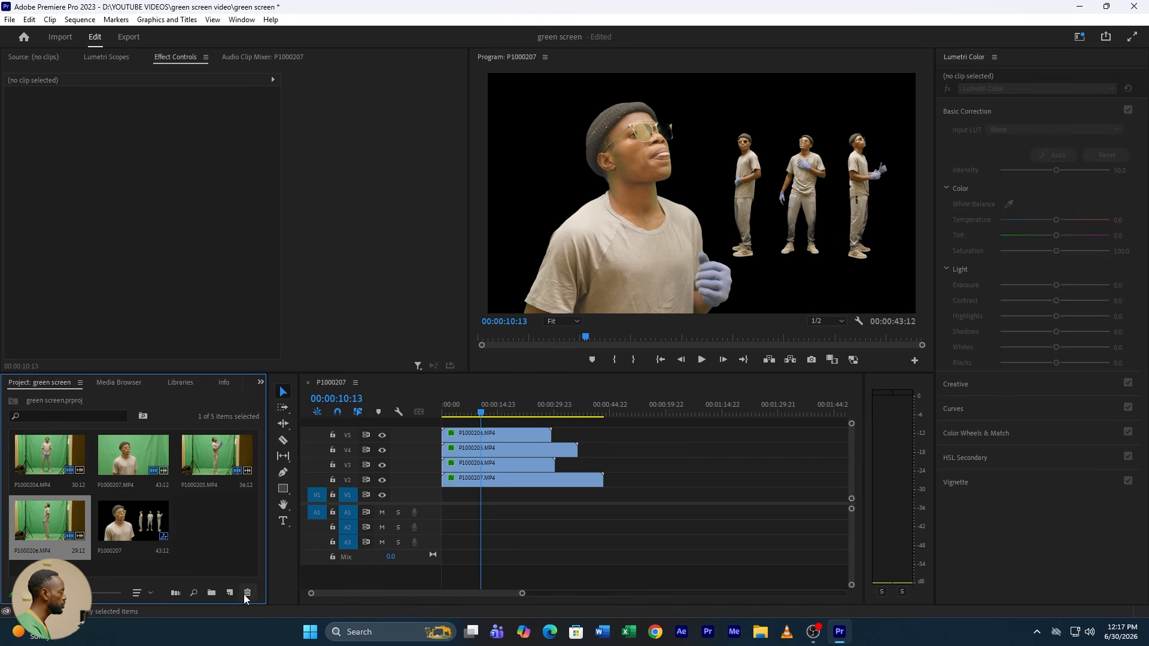
left_click(236, 596)
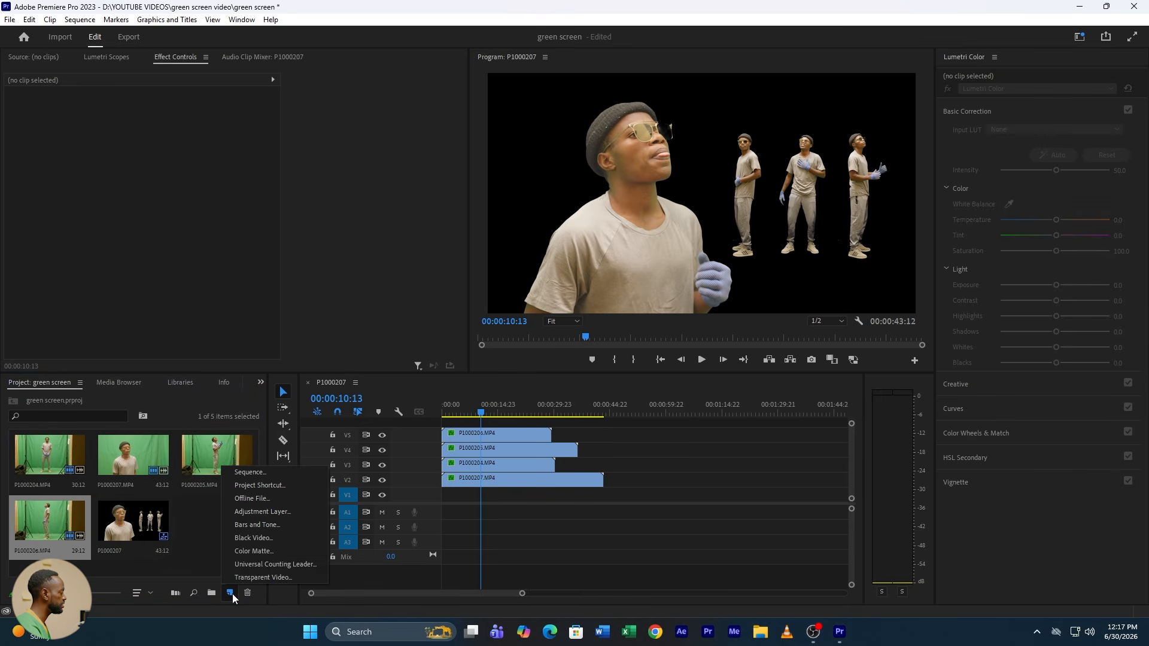
left_click(268, 538)
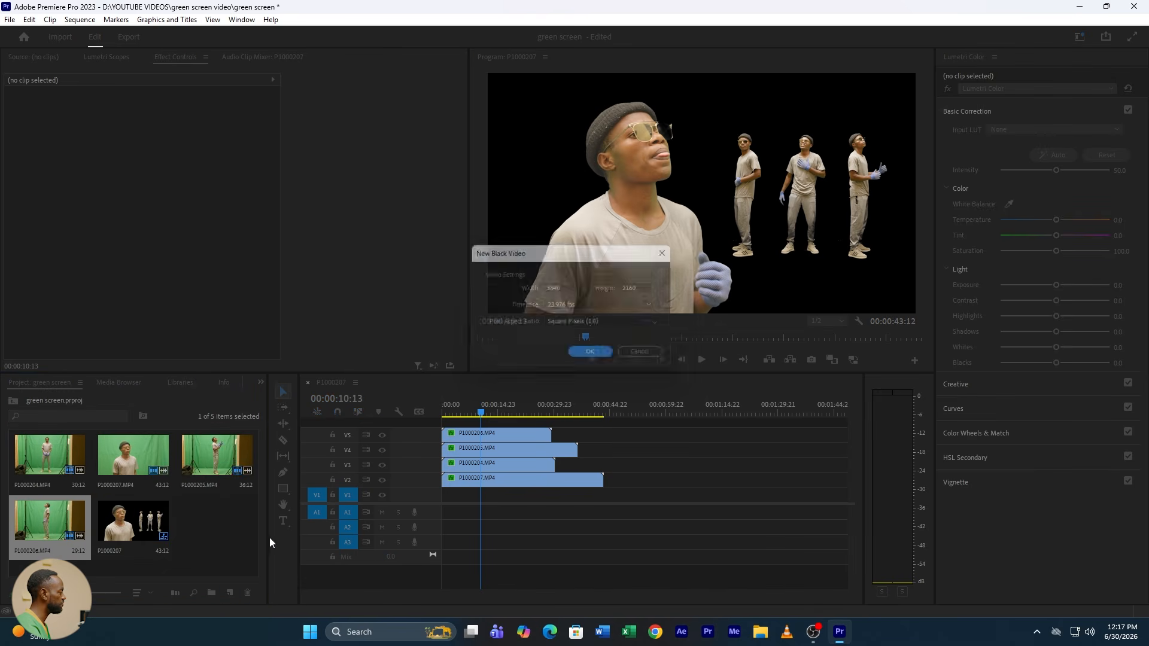
left_click(594, 356)
left_click_drag(213, 525, 598, 494)
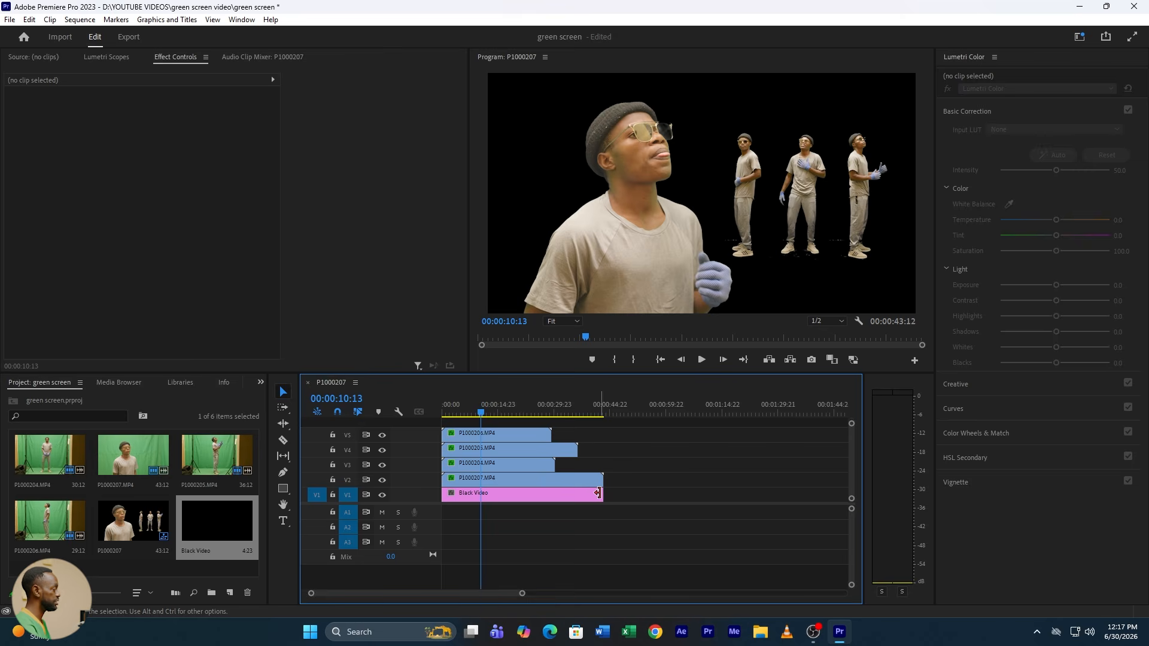
Step: Search the effects for "tint" and apply the Tint effect to the Black Video clip on V1
left_click(533, 495)
left_click(261, 388)
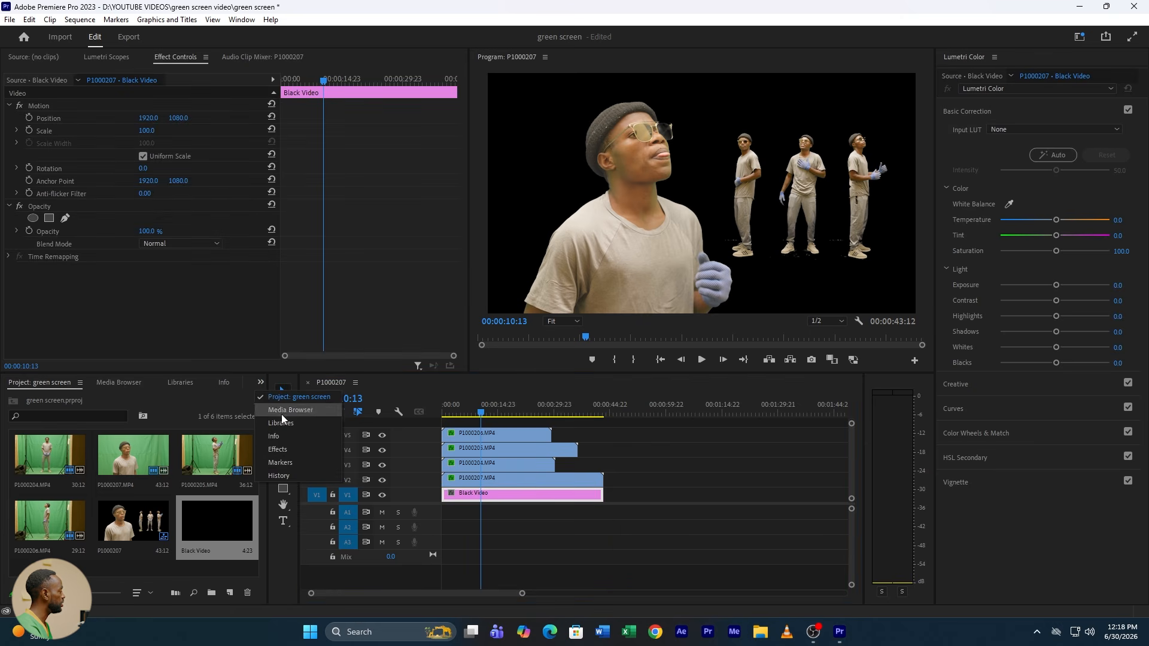
left_click(284, 449)
left_click_drag(72, 396, 3, 401)
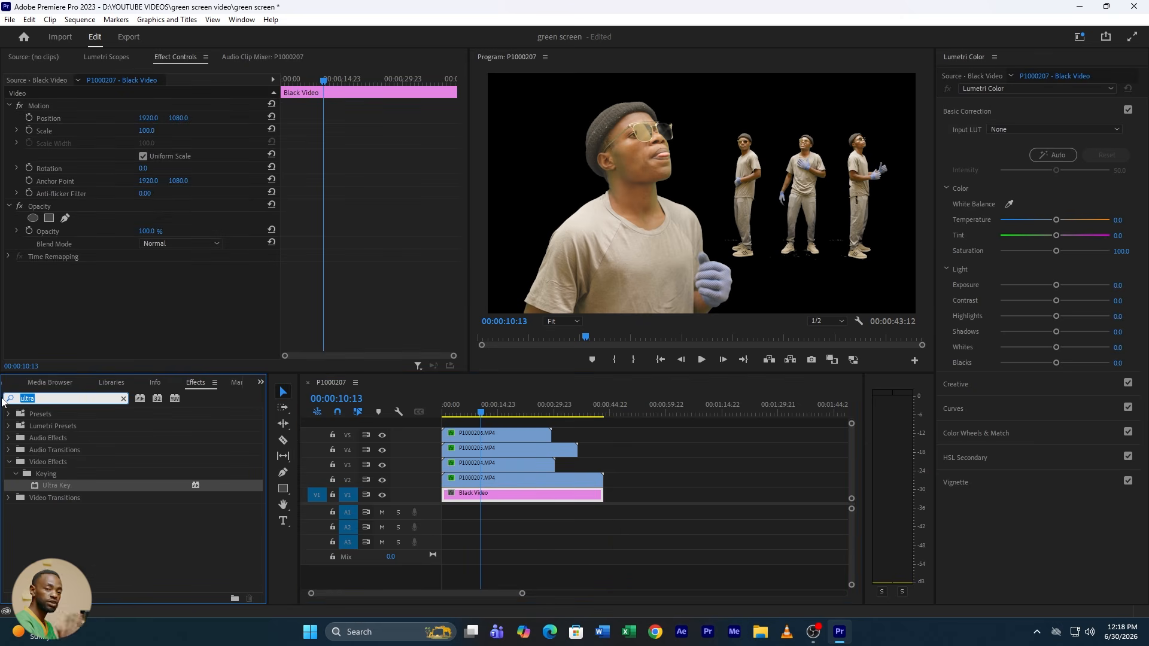
type("tint")
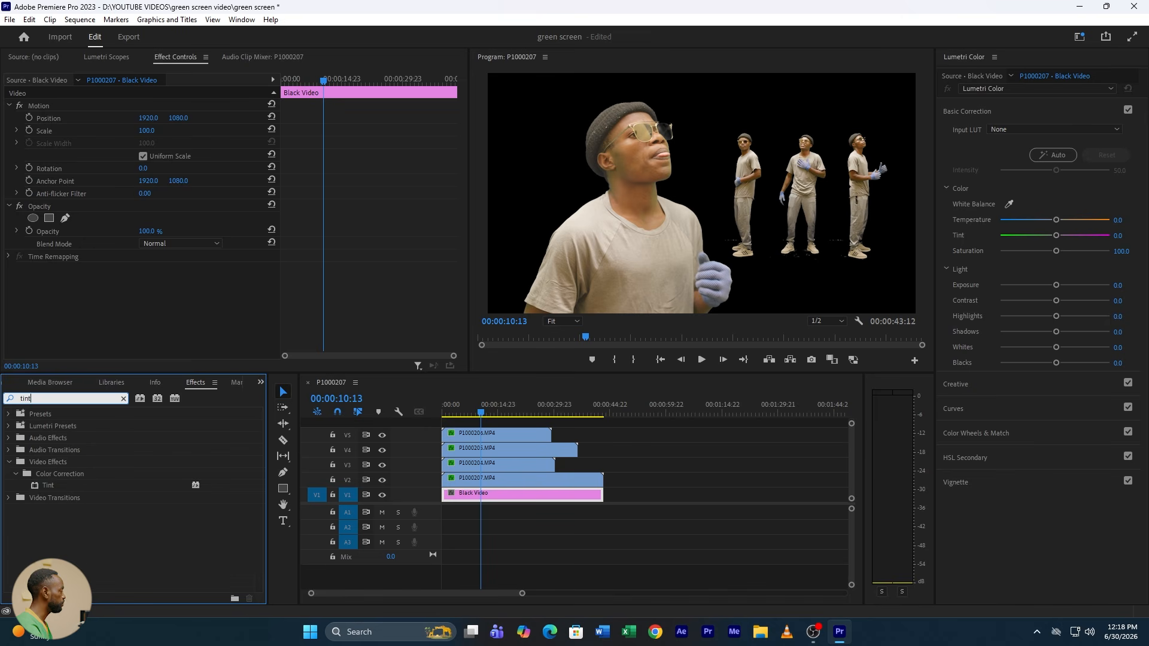
left_click_drag(51, 492, 501, 494)
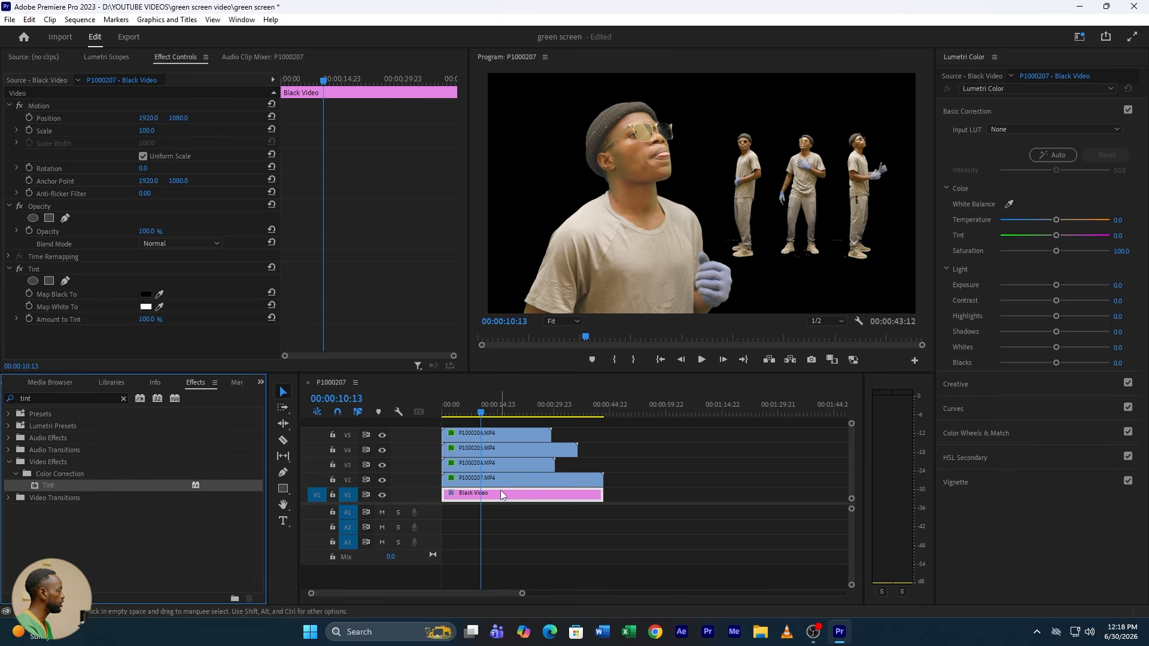
Step: Set the Tint effect's Map Black To color to light grey EEEEEE for the Black Video background
left_click(144, 296)
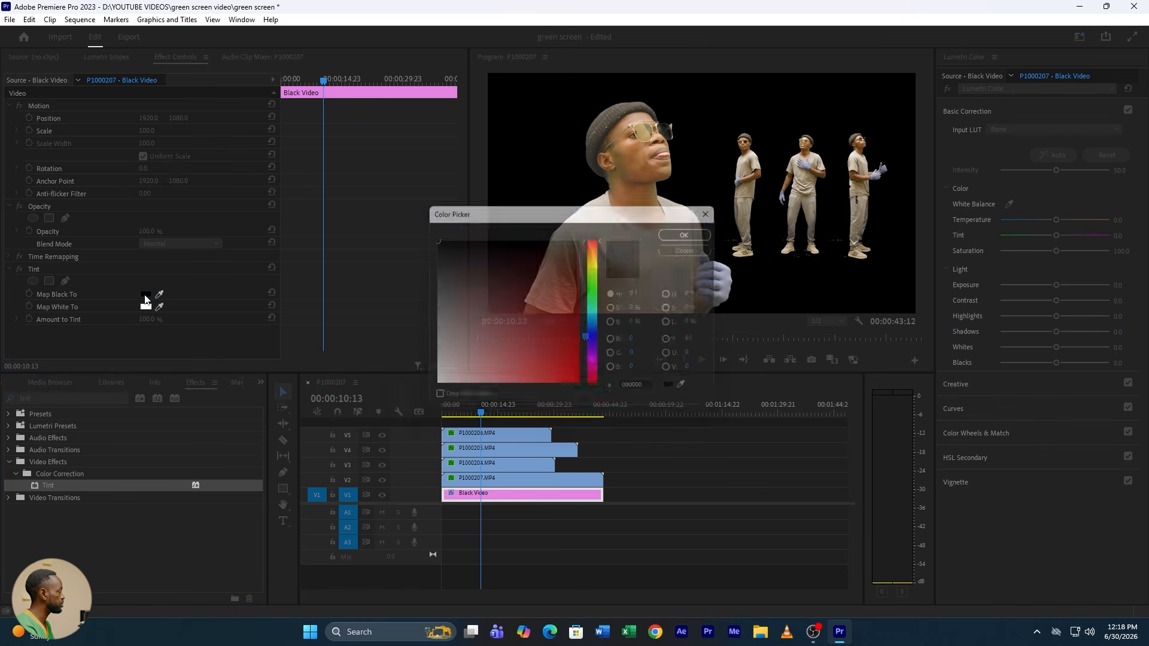
left_click_drag(498, 353, 417, 381)
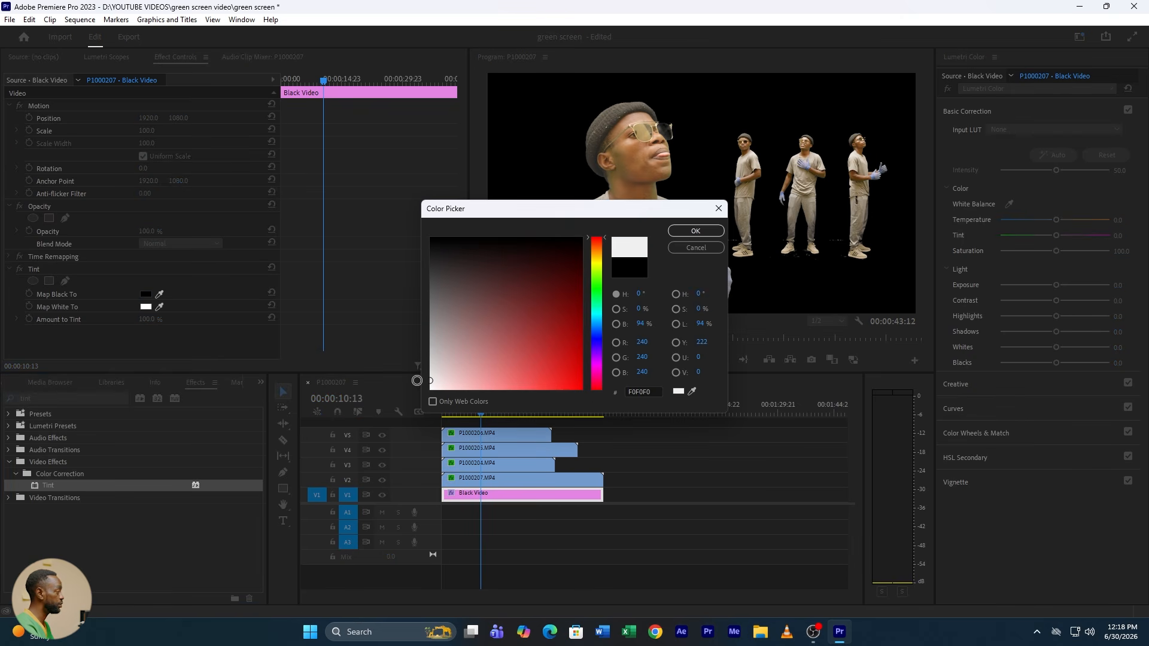
left_click(697, 232)
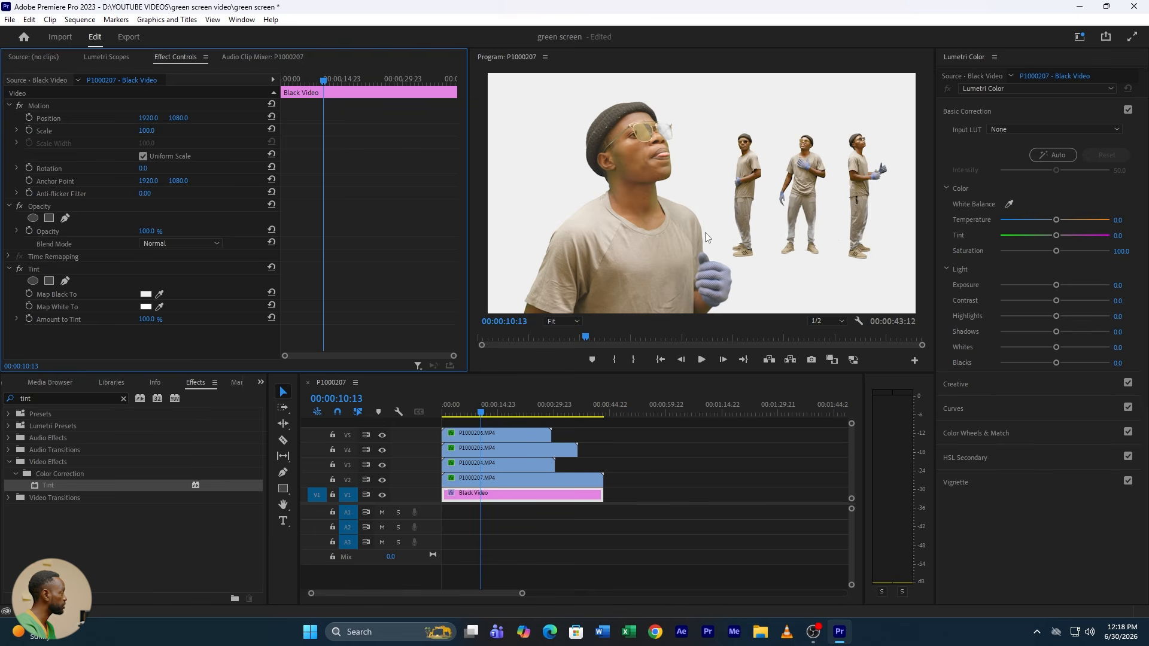
left_click(146, 295)
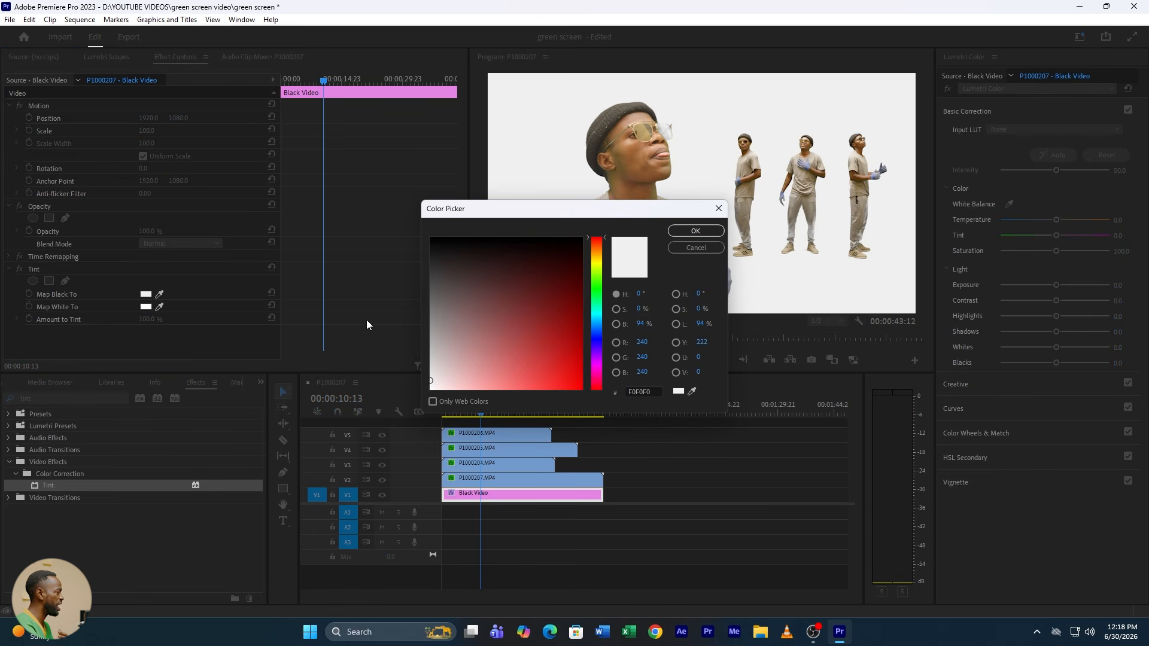
left_click_drag(430, 381, 424, 379)
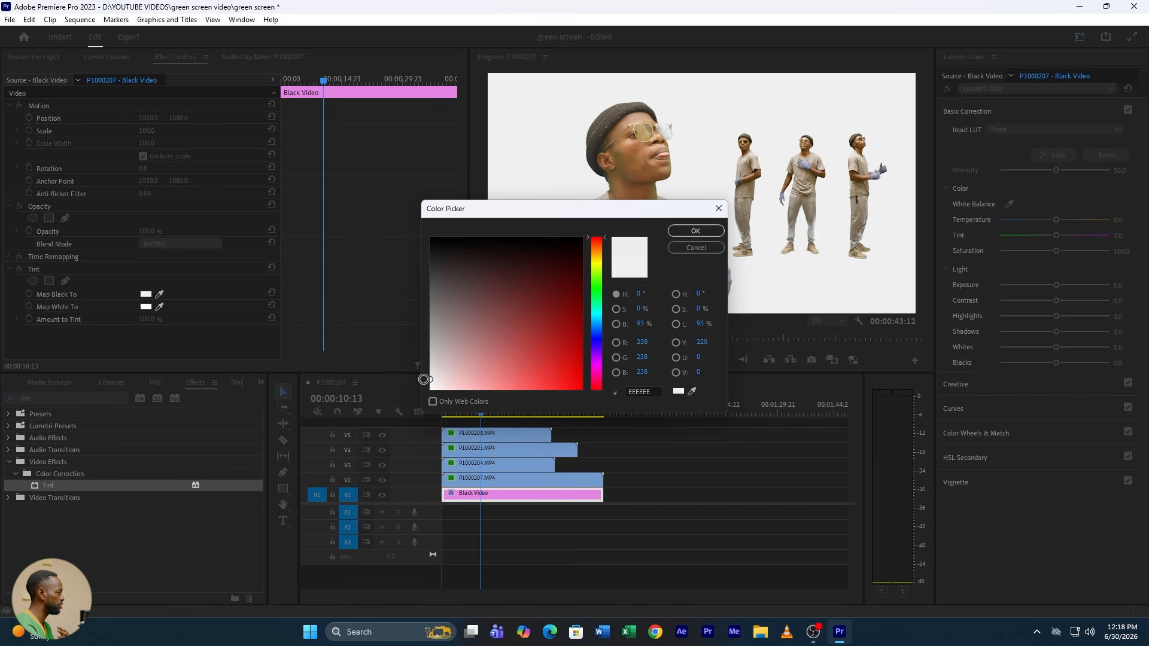
left_click(696, 230)
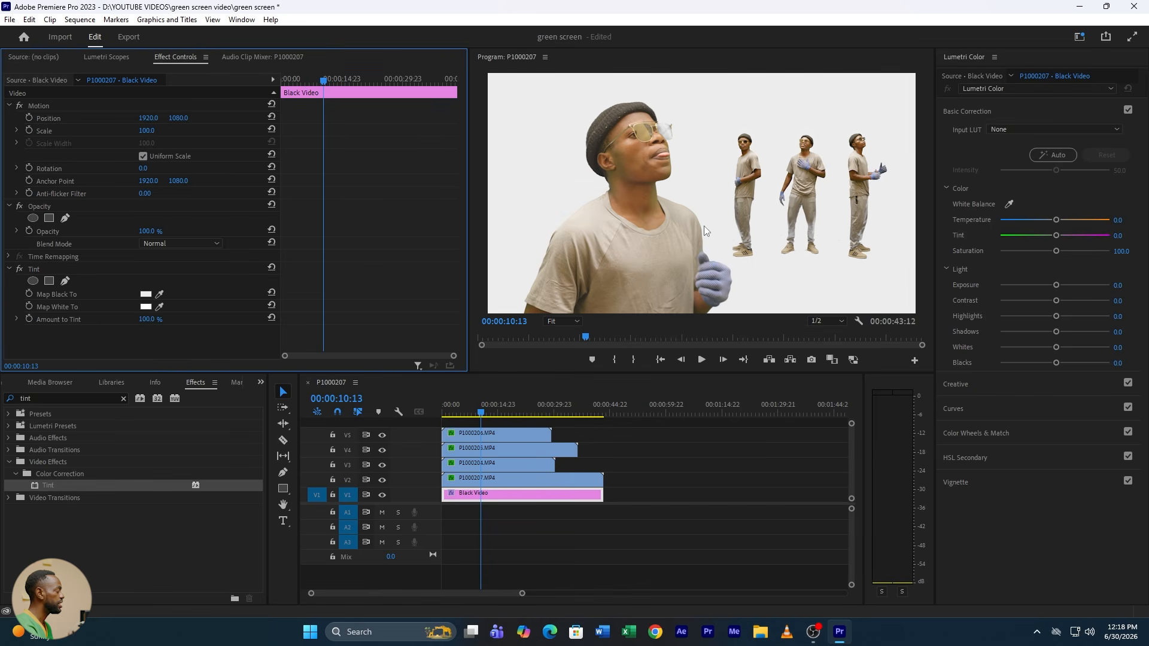
Step: Reduce the Lumetri saturation of clip P1000207.MP4 to about 33.7
left_click(478, 412)
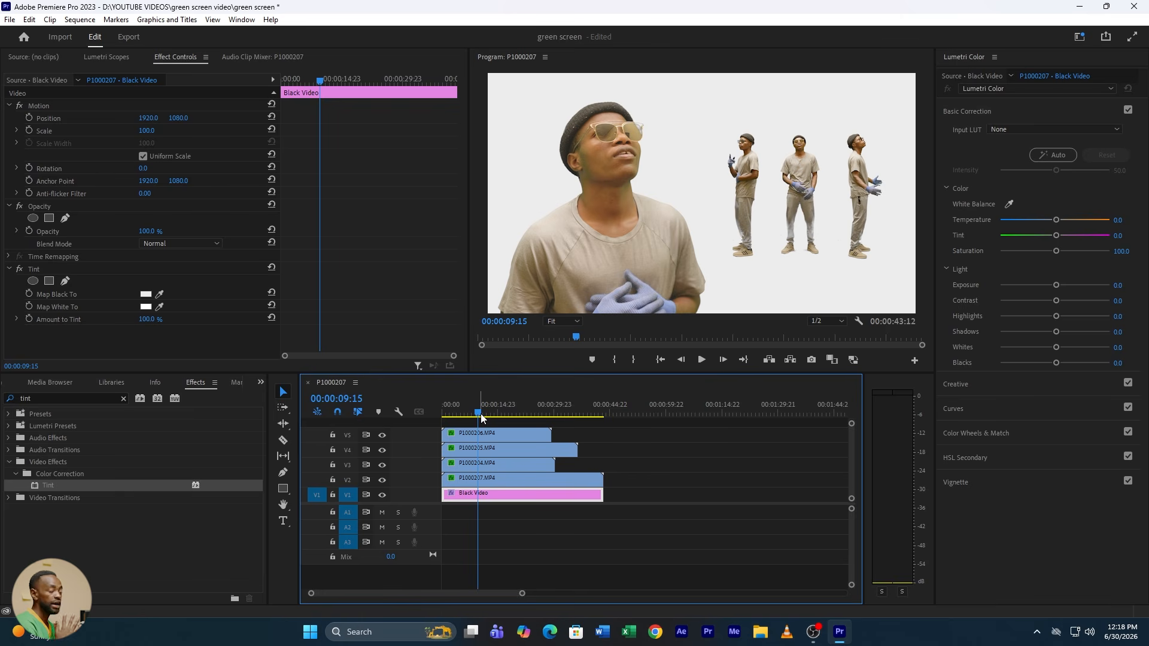
left_click(486, 477)
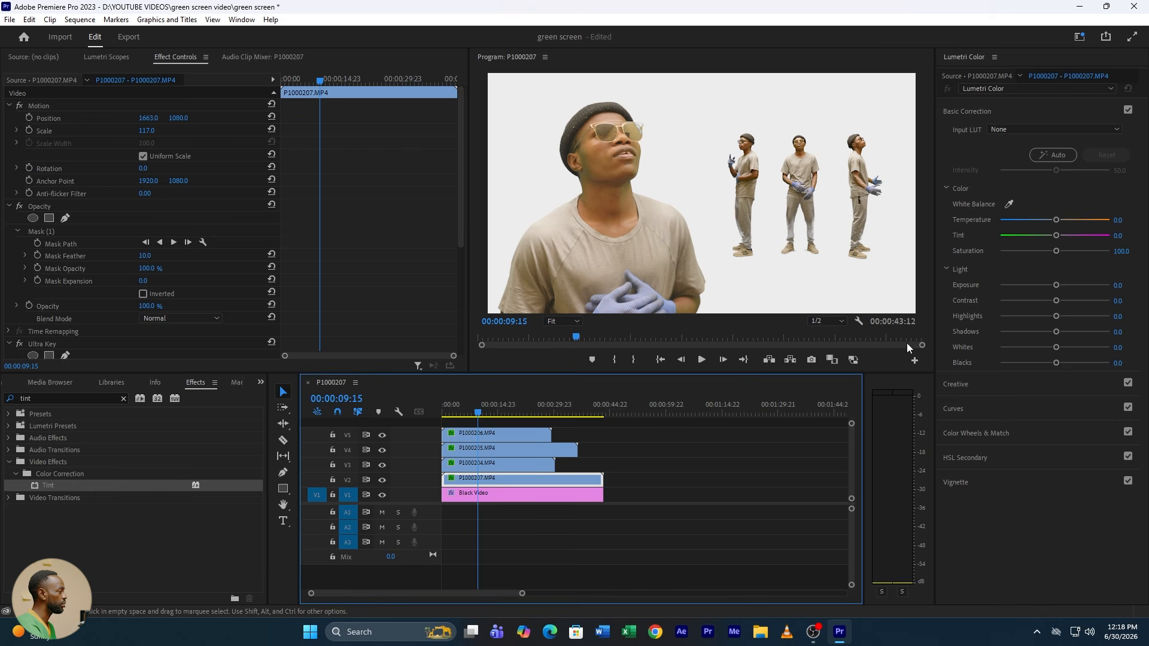
left_click_drag(1037, 252, 1019, 251)
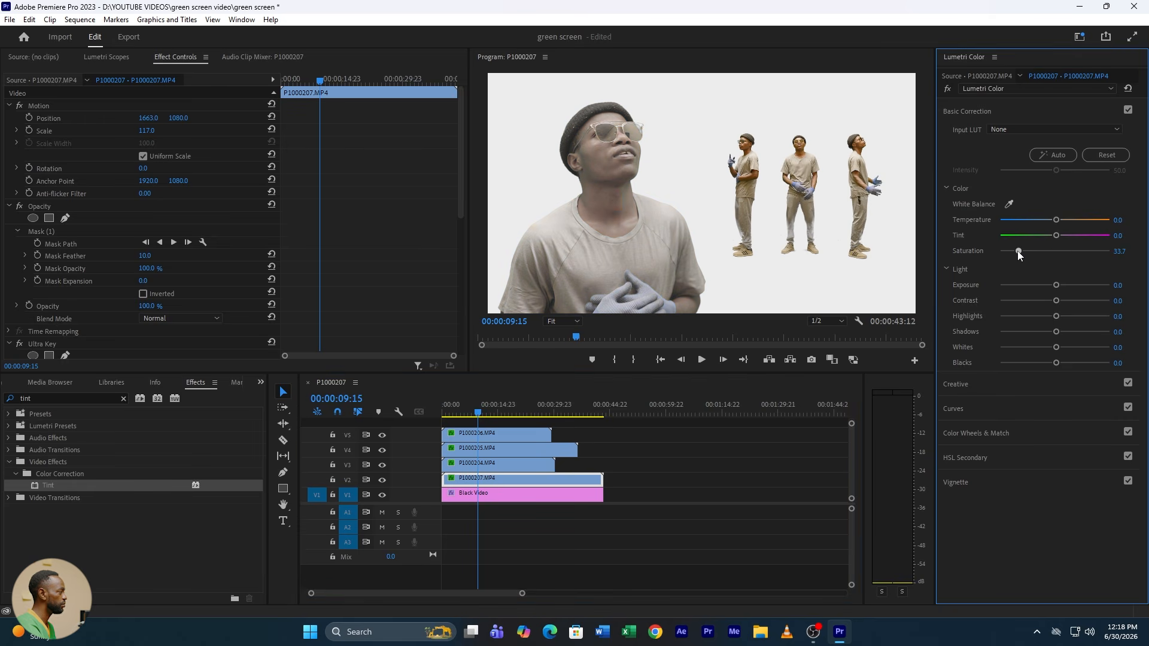
Step: Lower the Lumetri saturation of clip P1000207.MP4 to 31.5 and of clip P1000204.MP4 to 25
left_click_drag(1018, 252, 1015, 252)
left_click(502, 465)
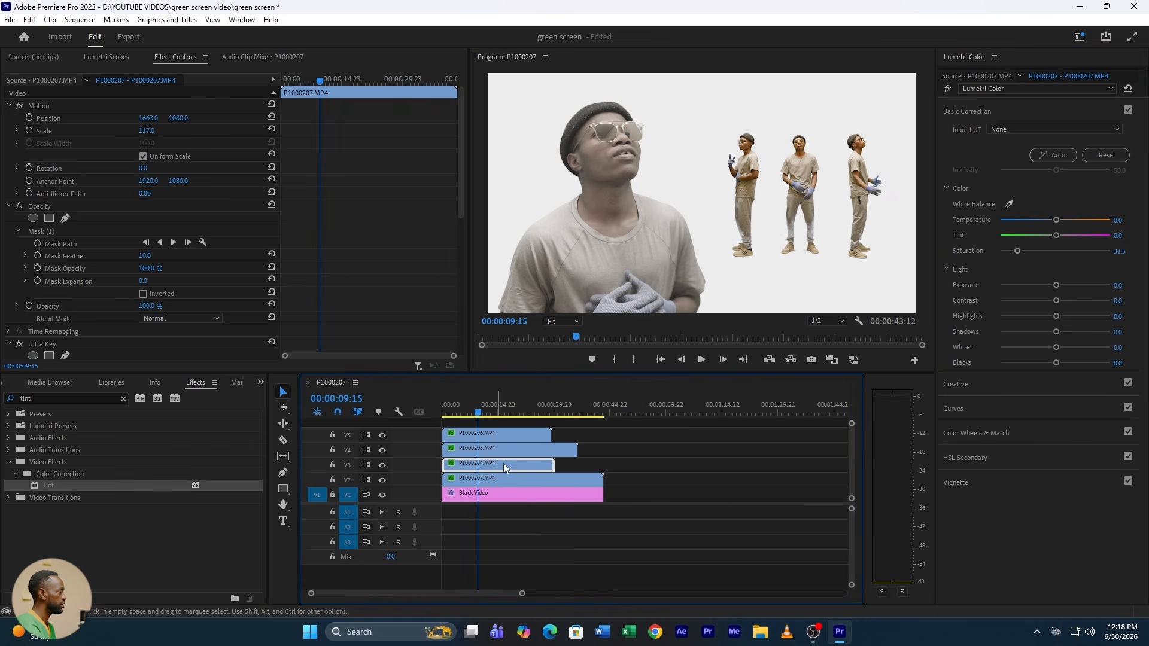
left_click(1007, 250)
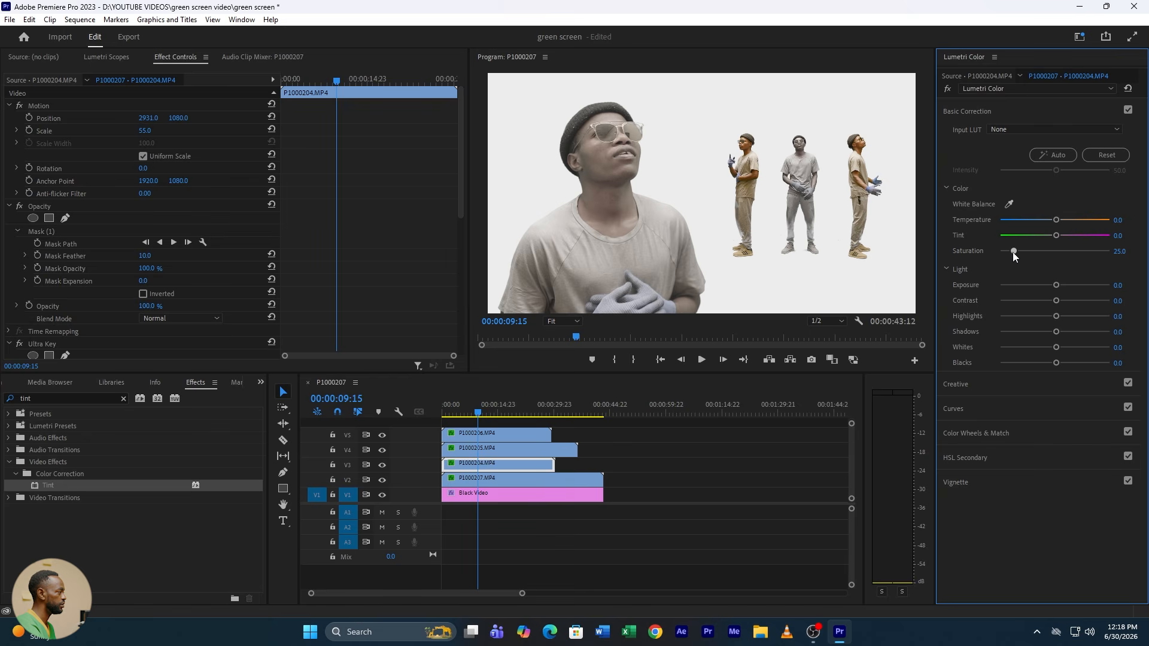
Step: Set the Lumetri saturation of clip P1000205.MP4 on V4 to 25
left_click(509, 454)
left_click(1123, 250)
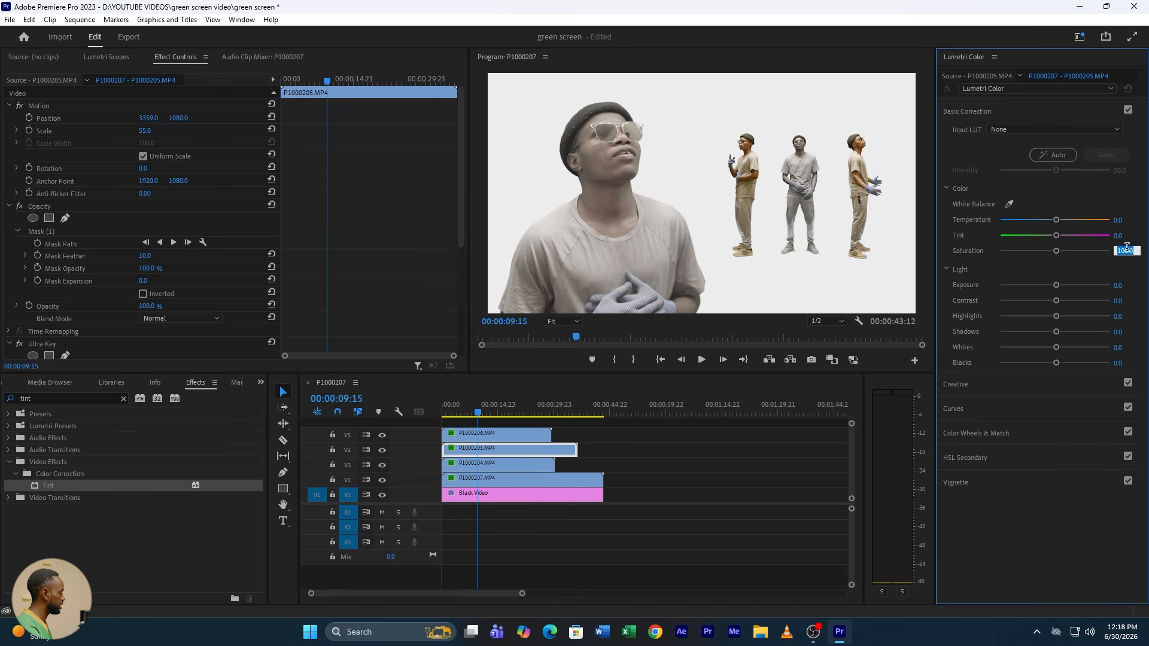
type("25")
key("Return")
Step: Set the Lumetri saturation of clip P1000206.MP4 on V5 to 25 and play back the composite briefly
left_click(509, 436)
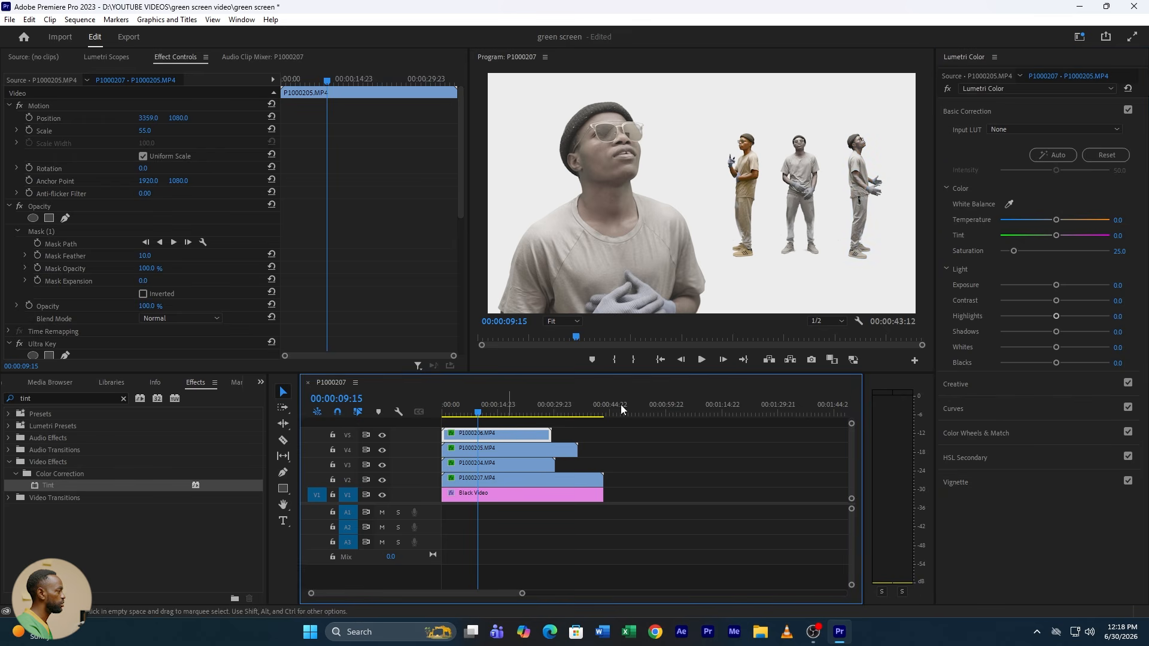
left_click(1119, 250)
type("2")
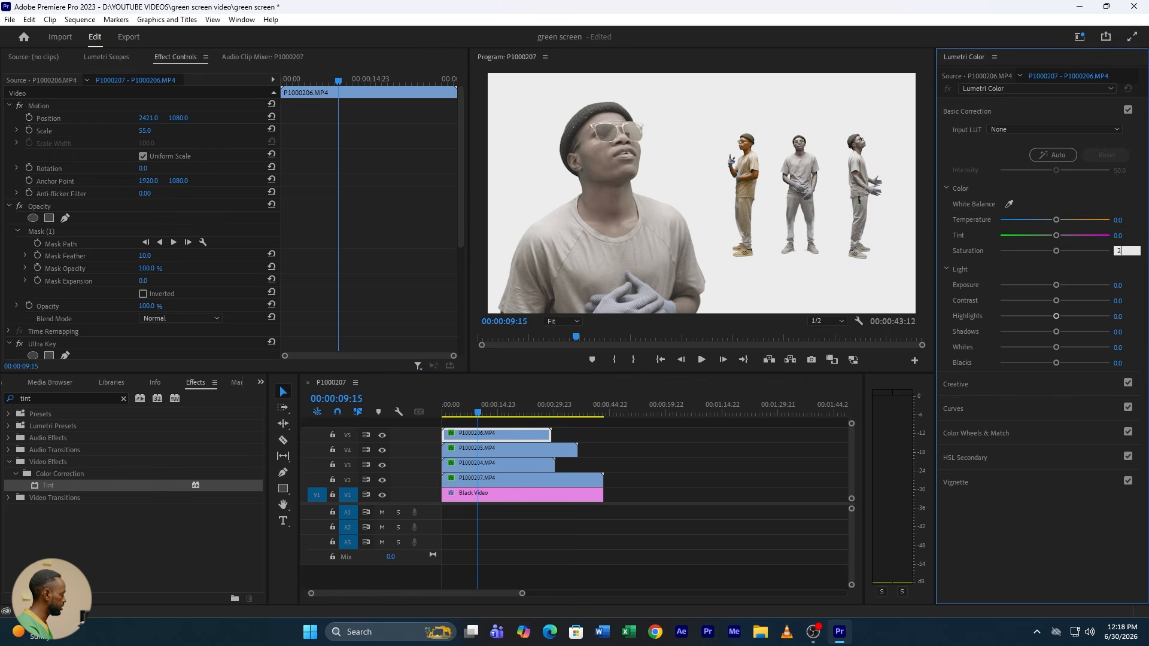
type("5")
key("Return")
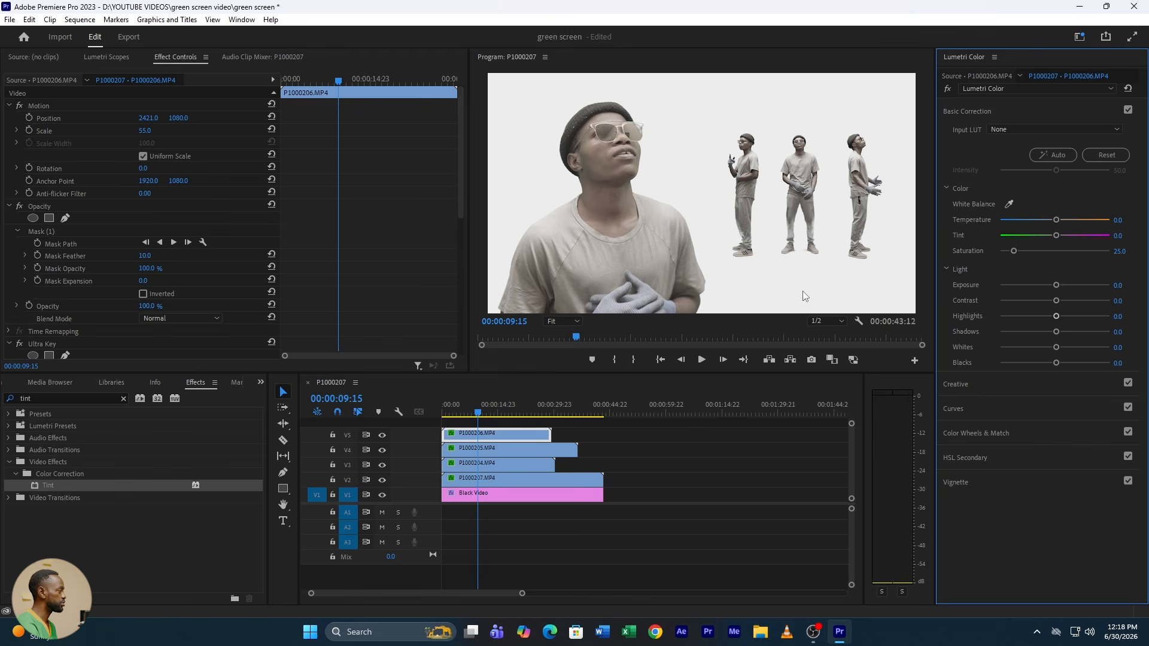
key("space")
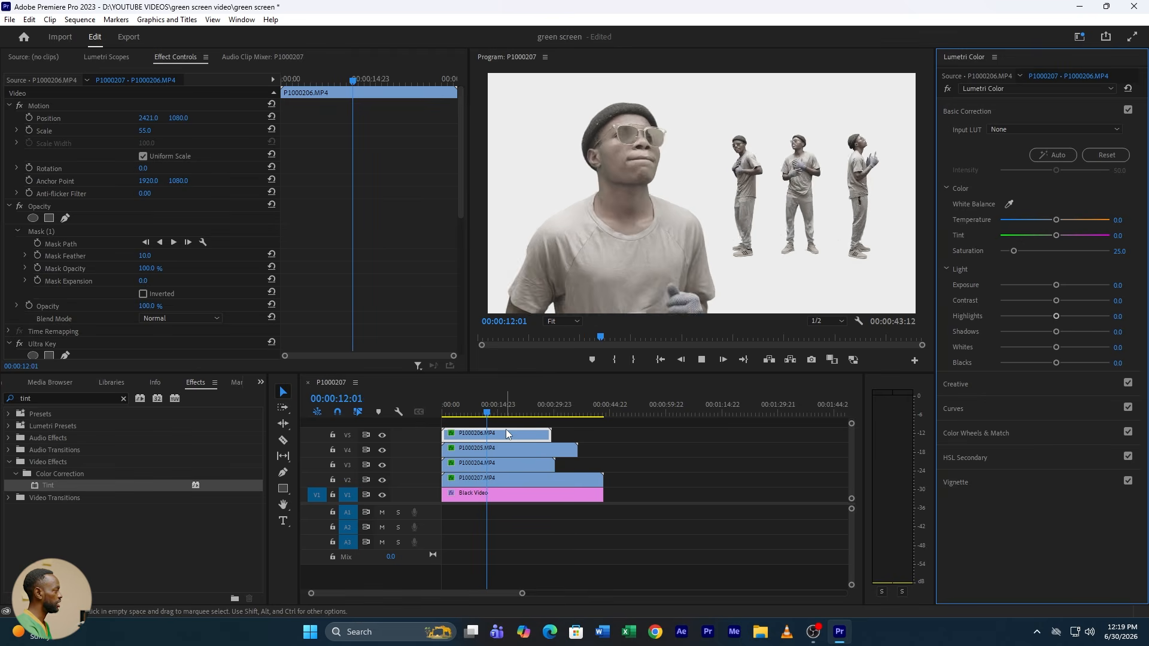
key("space")
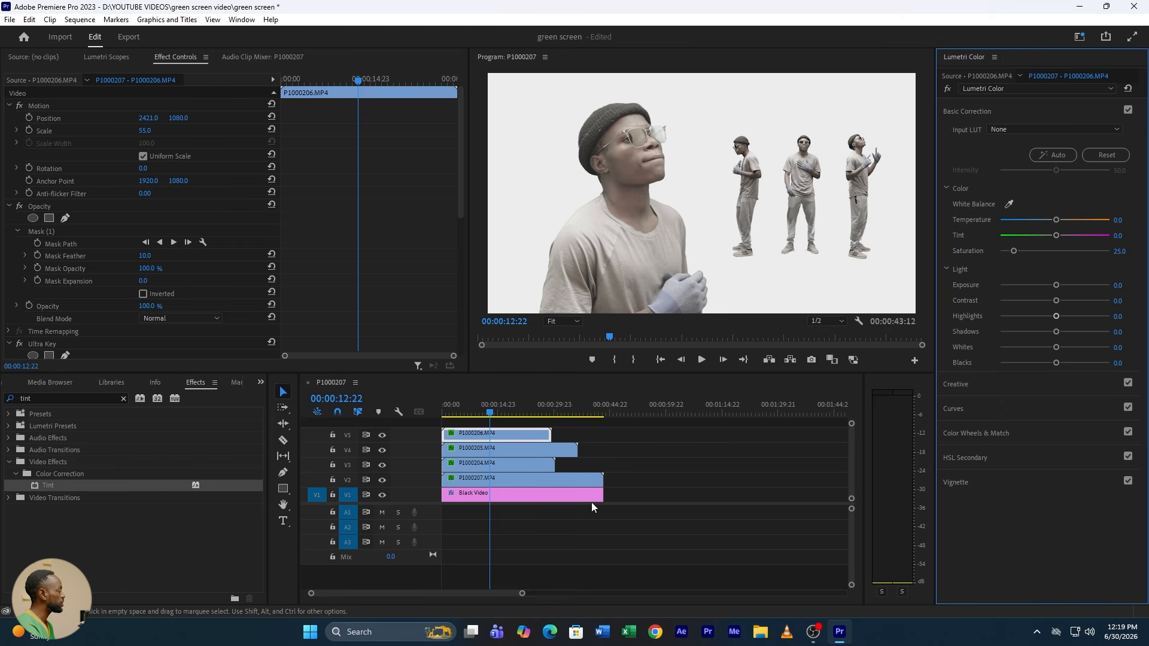
Step: Trim the ends of P1000205.MP4, P1000204.MP4, P1000207.MP4 and Black Video to match the end of P1000206.MP4
left_click_drag(621, 428, 512, 466)
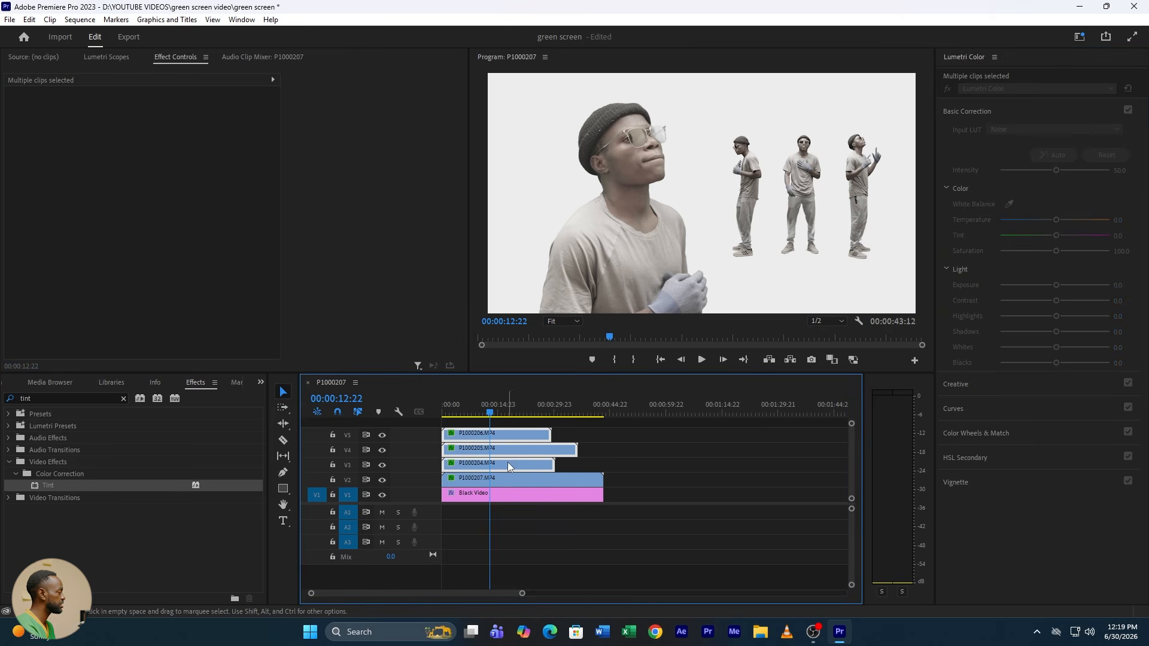
left_click(576, 454)
left_click_drag(576, 455, 551, 455)
left_click_drag(554, 464, 551, 477)
left_click_drag(602, 494, 545, 494)
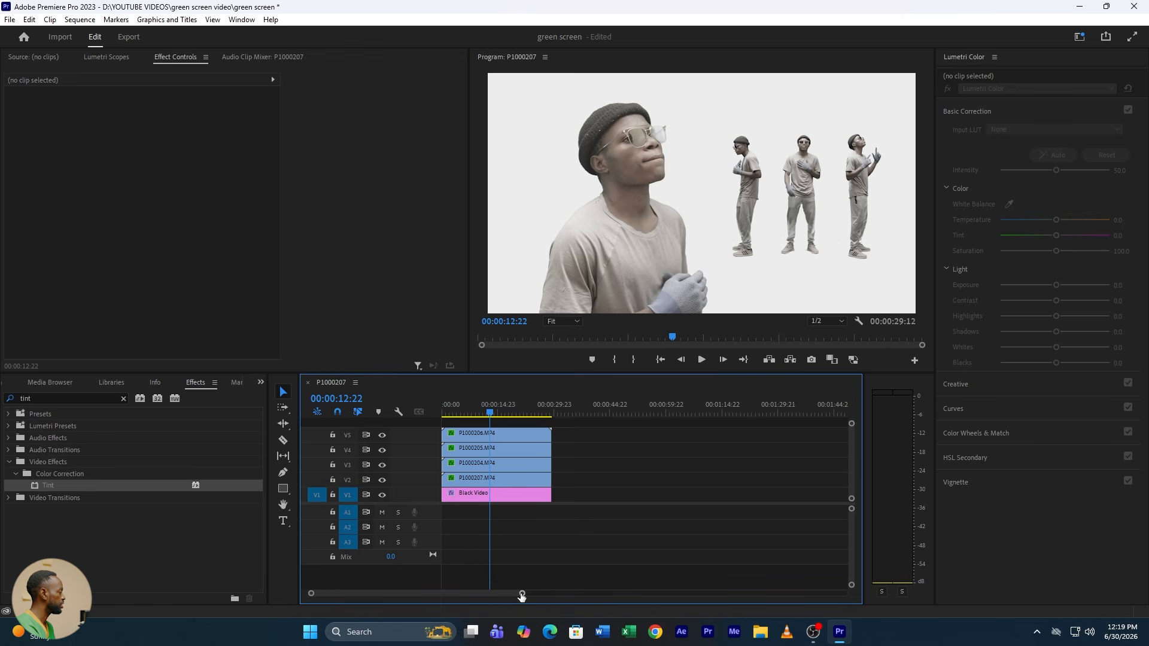
Step: Nest the three clips on V3, V4 and V5 into one nested sequence, keeping the default name
left_click_drag(518, 592, 473, 593)
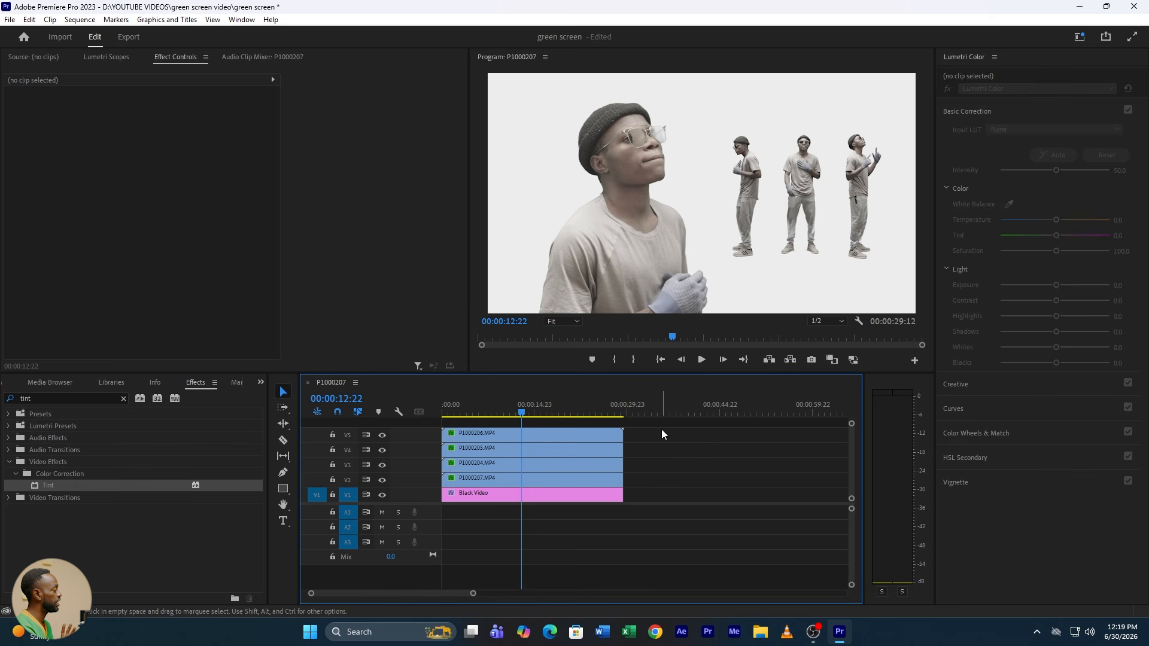
left_click_drag(662, 429, 586, 461)
right_click(586, 462)
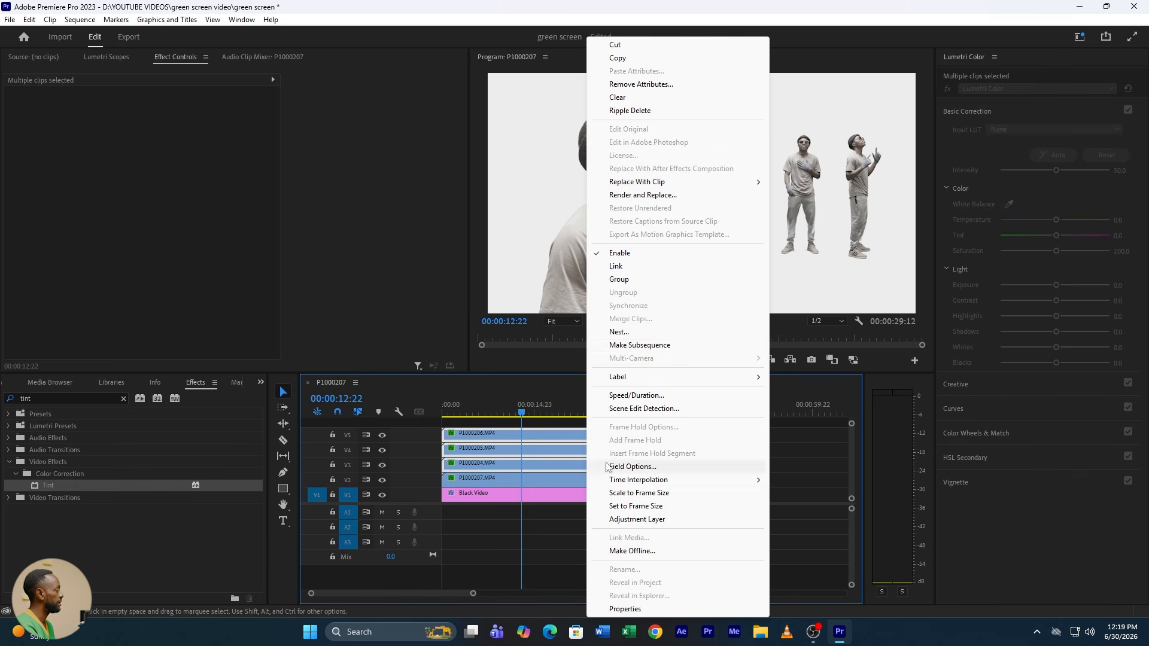
left_click(622, 329)
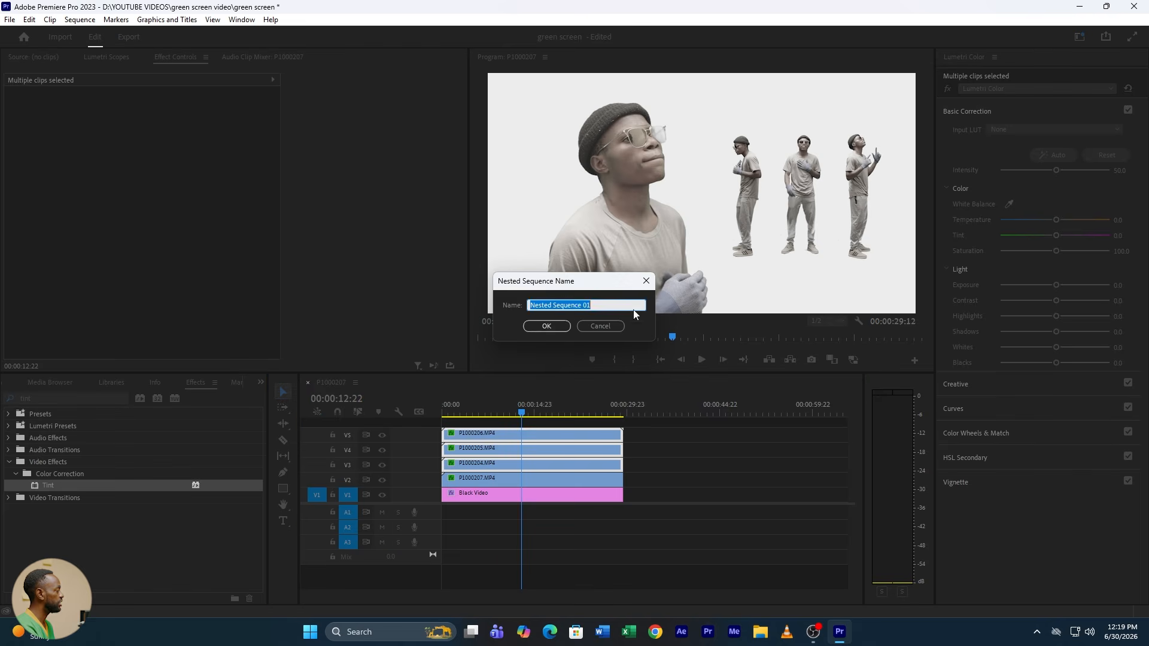
left_click(546, 326)
Step: Search the effects for "gaus" and apply Gaussian Blur to both the nested sequence on V3 and P1000207.MP4 on V2
left_click(446, 413)
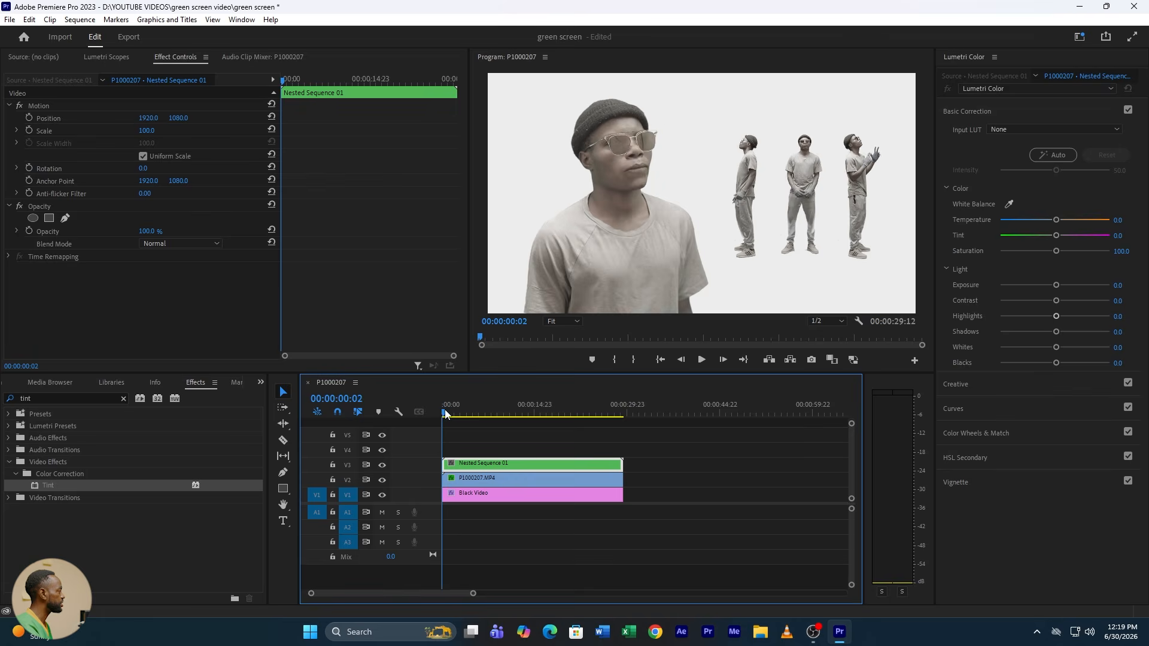
left_click_drag(445, 413, 446, 413)
left_click_drag(472, 593, 452, 588)
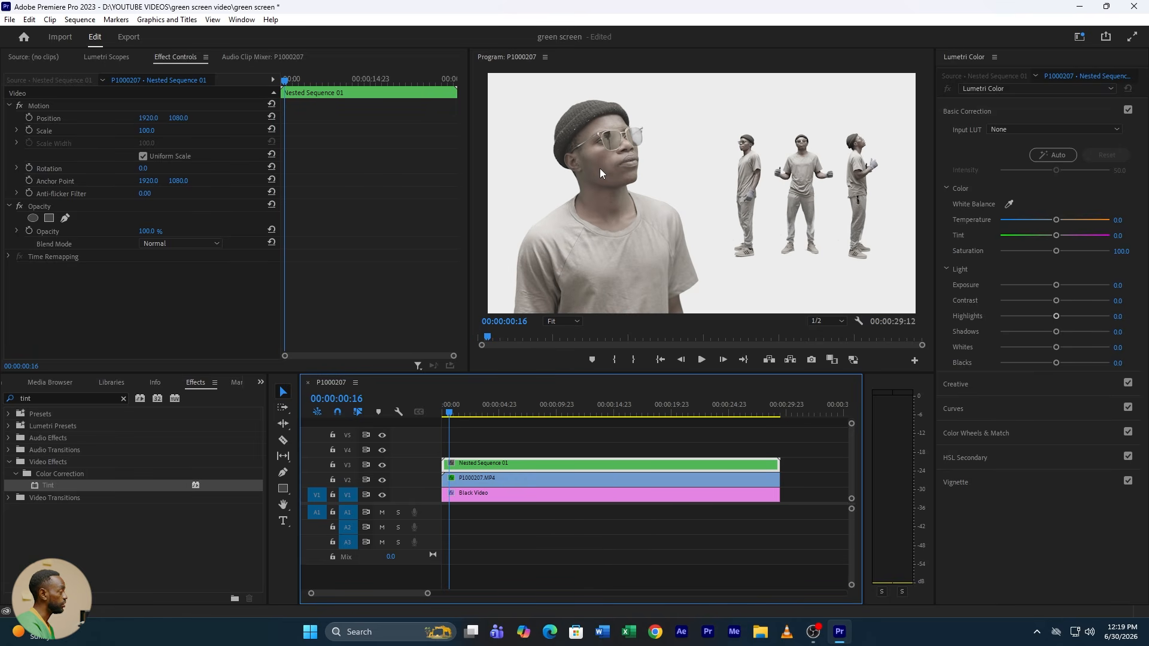
left_click(43, 397)
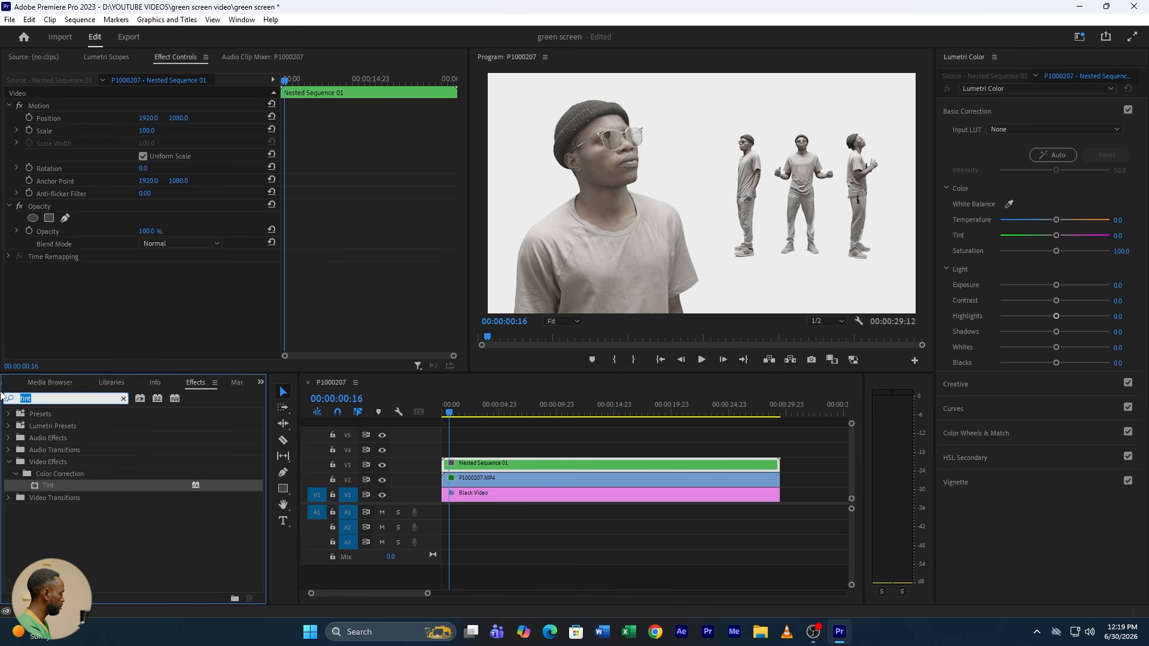
type("gaus")
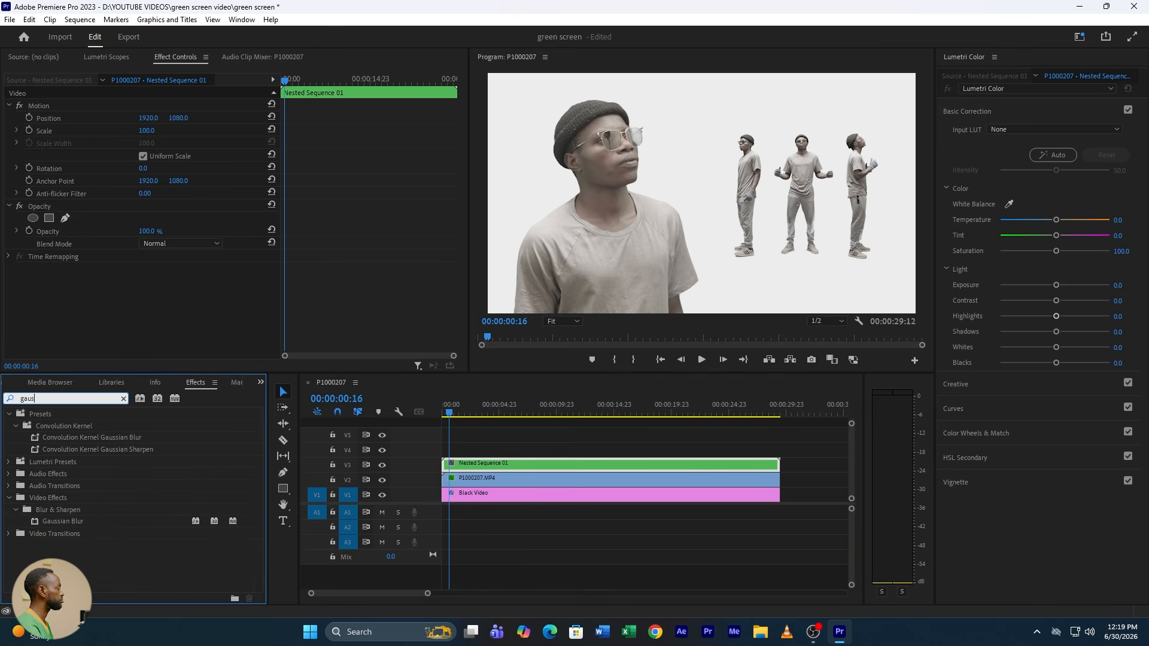
double_click(74, 522)
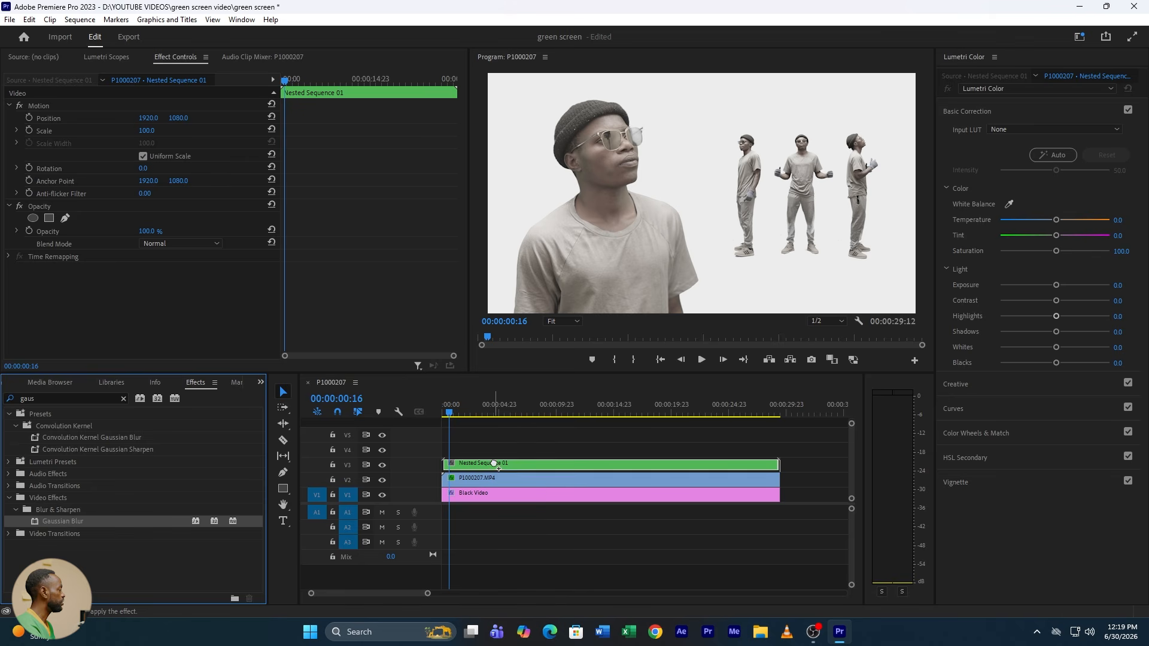
left_click_drag(55, 520, 481, 485)
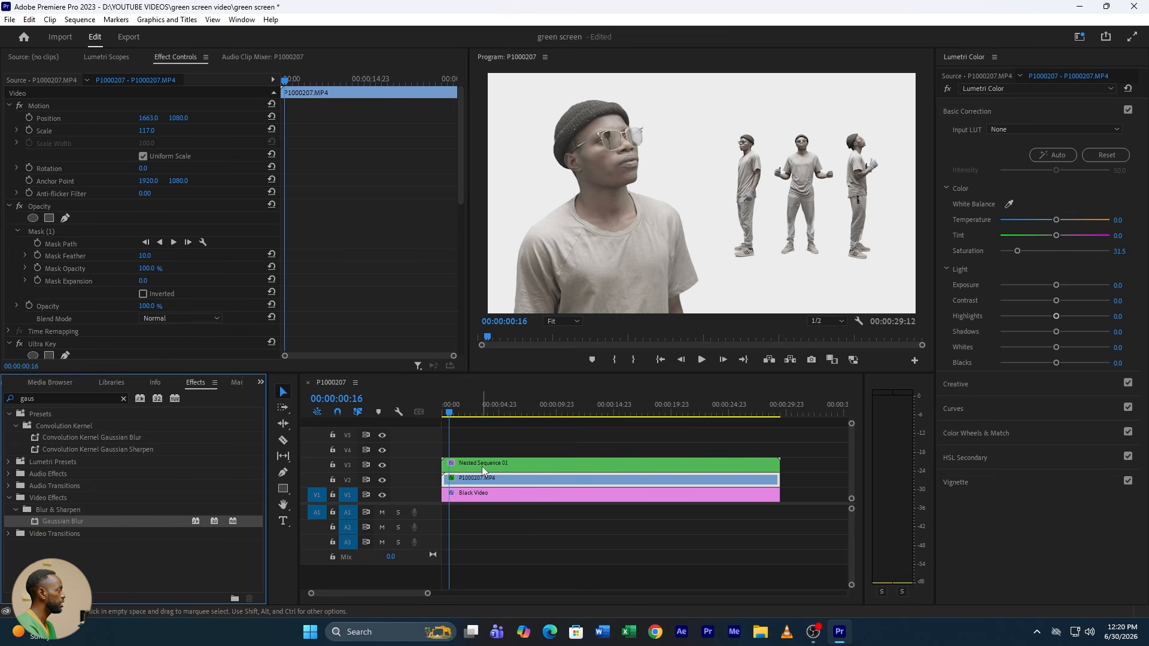
Step: Set the nested sequence's Gaussian Blur Blurriness to 40 and play from the start to 00:00:03:02
left_click(484, 466)
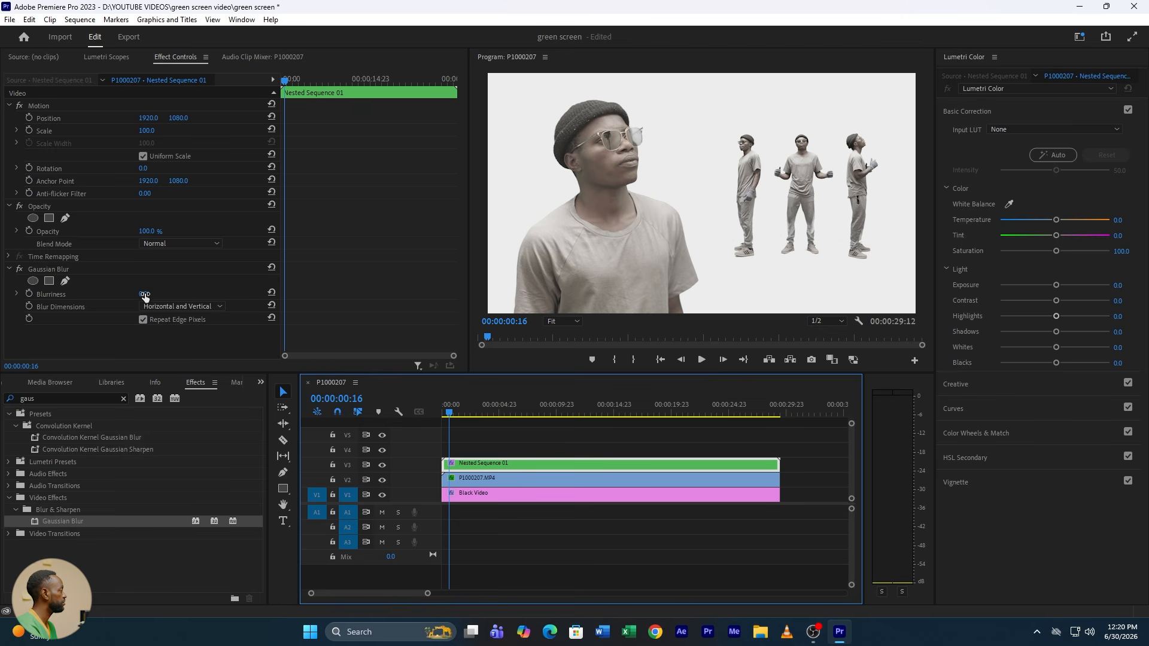
left_click_drag(144, 295, 155, 295)
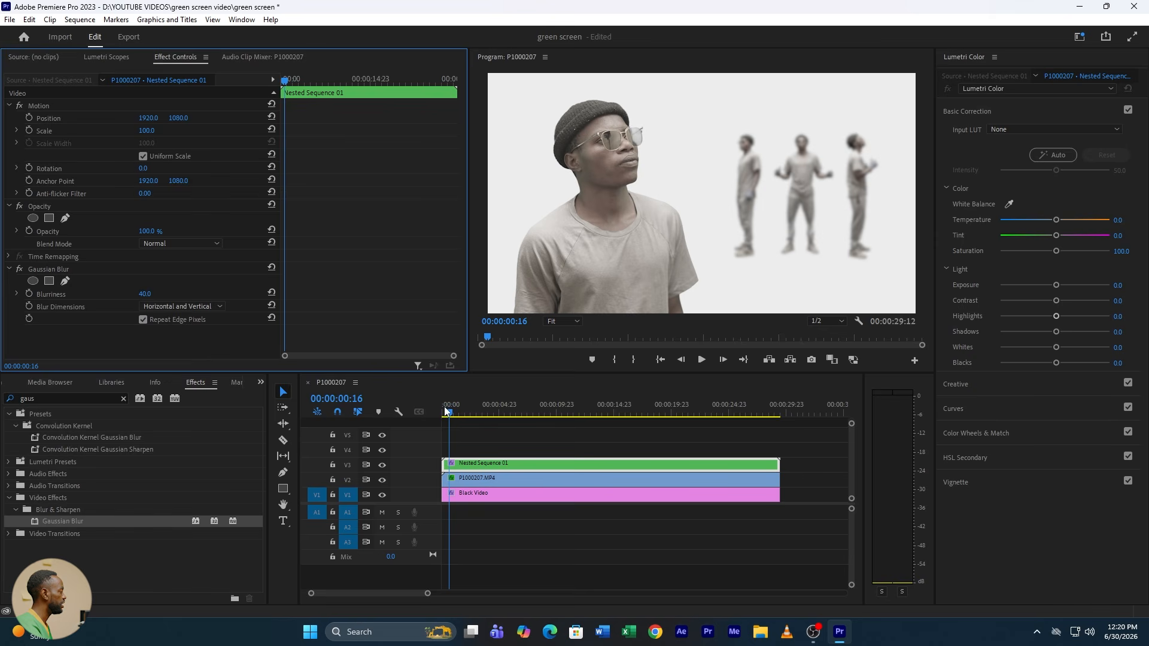
left_click(404, 411)
key("Home")
key("space")
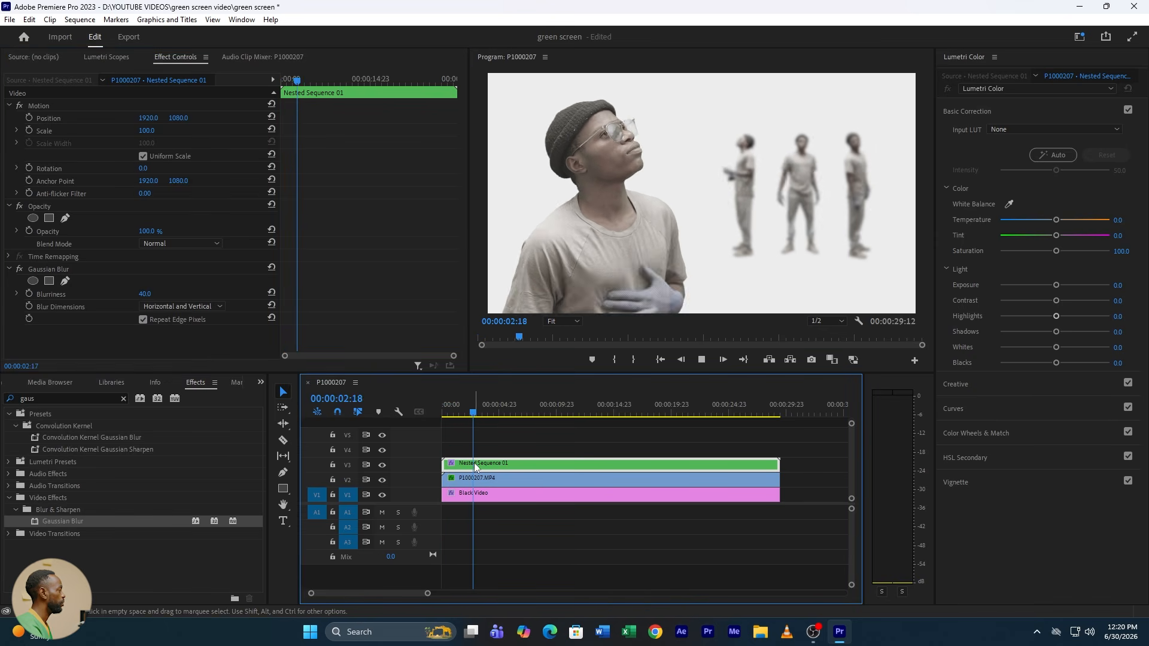
key("space")
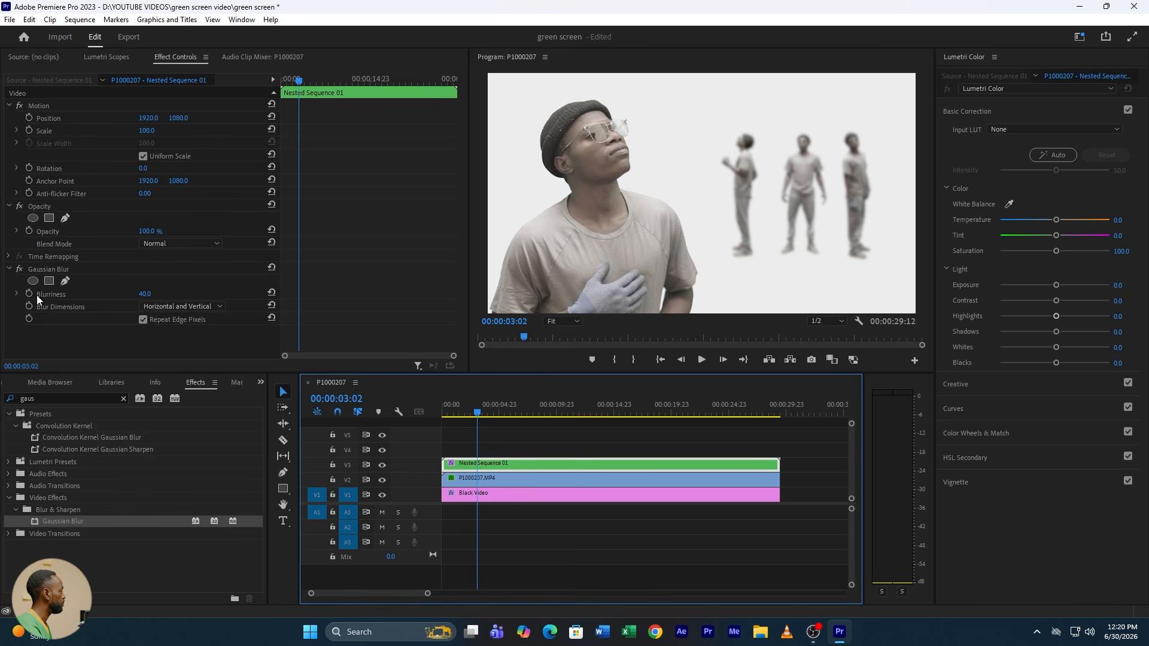
Step: Keyframe the nested sequence's Blurriness at 40 at 00:00:03:02 and reset it to 0 at 00:00:03:13
left_click(29, 294)
key("space")
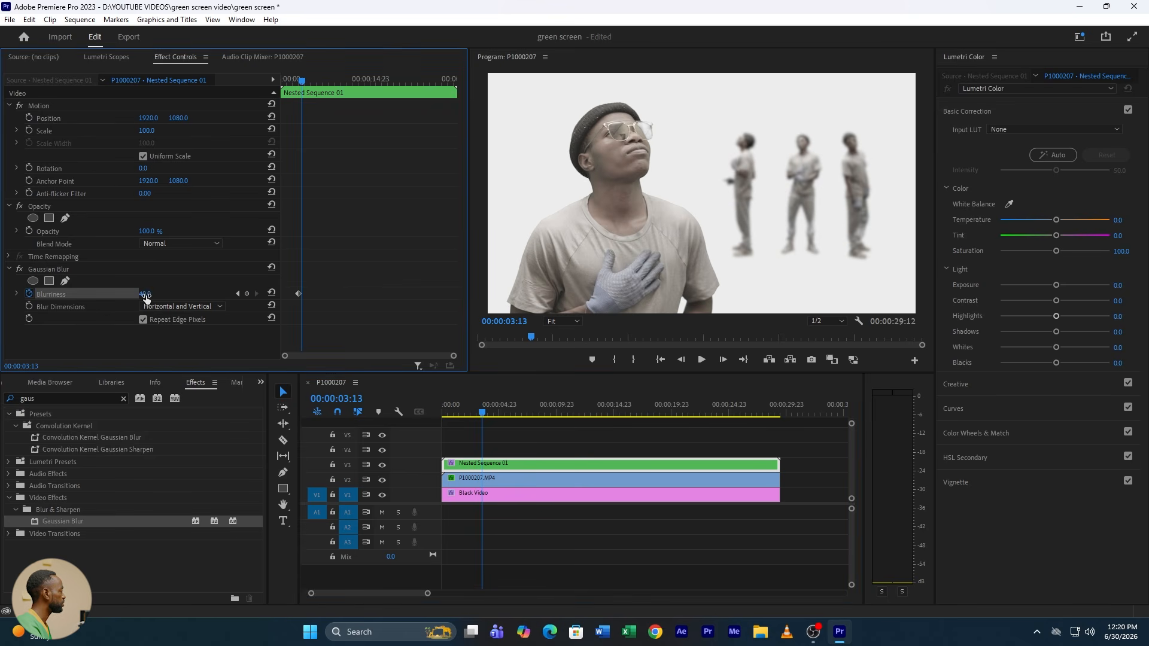
left_click(271, 295)
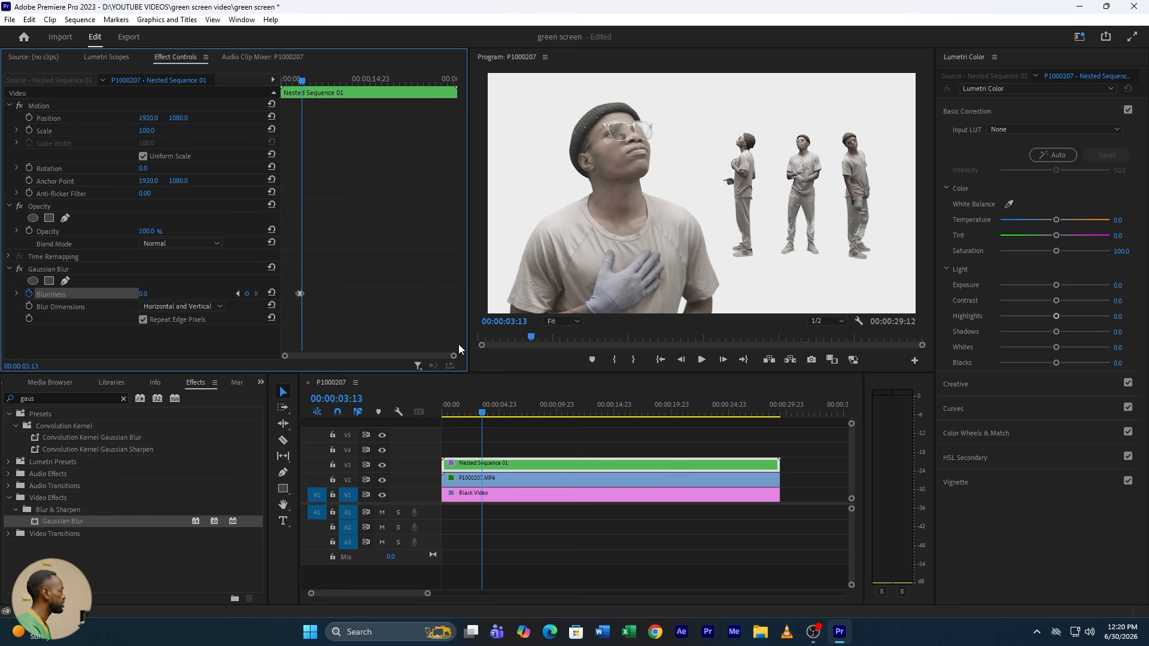
Step: Return the playhead to the first blur keyframe at 00:00:03:02 and add a Blurriness keyframe of 0 on clip P1000207.MP4
left_click_drag(455, 358, 413, 350)
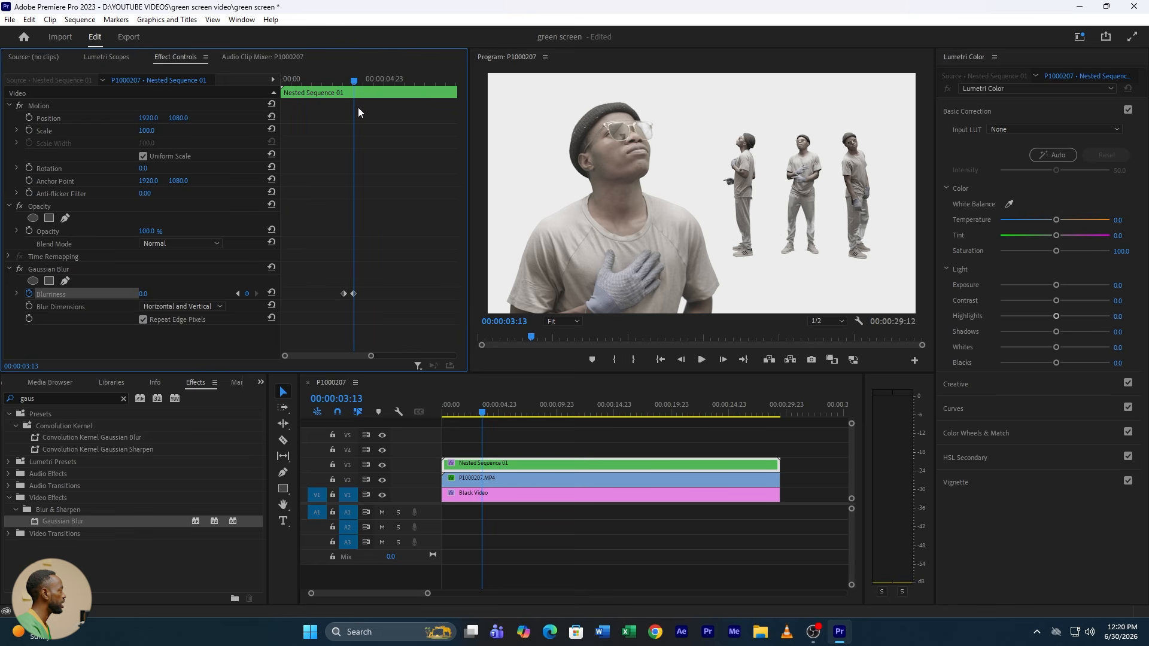
left_click_drag(353, 86, 346, 84)
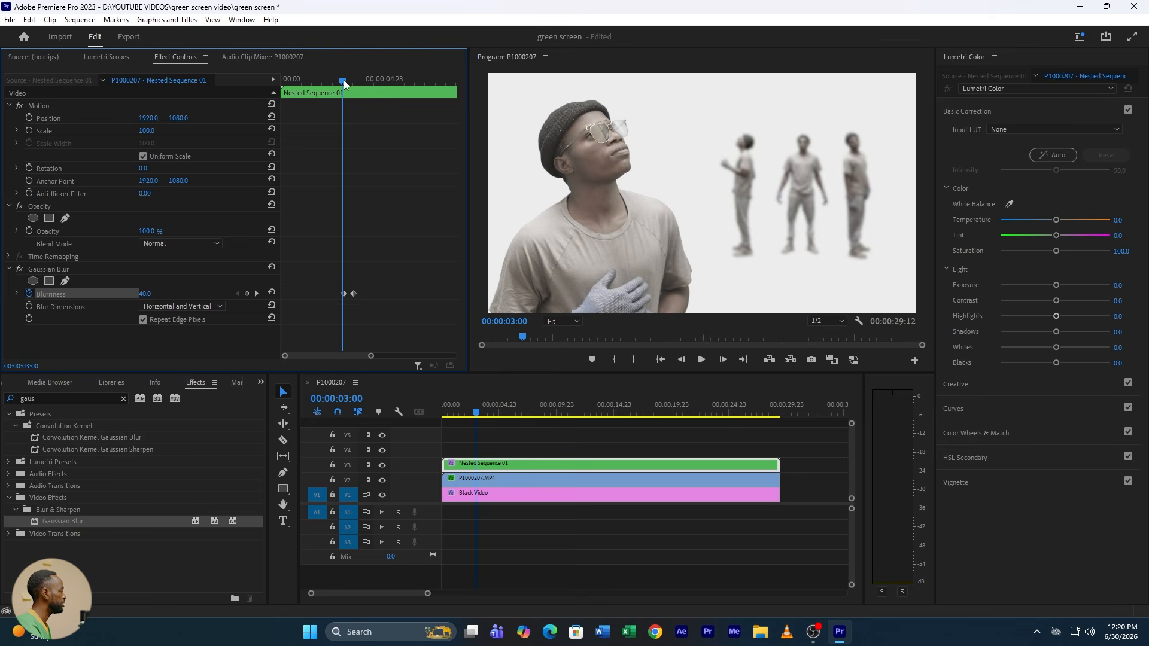
left_click(500, 479)
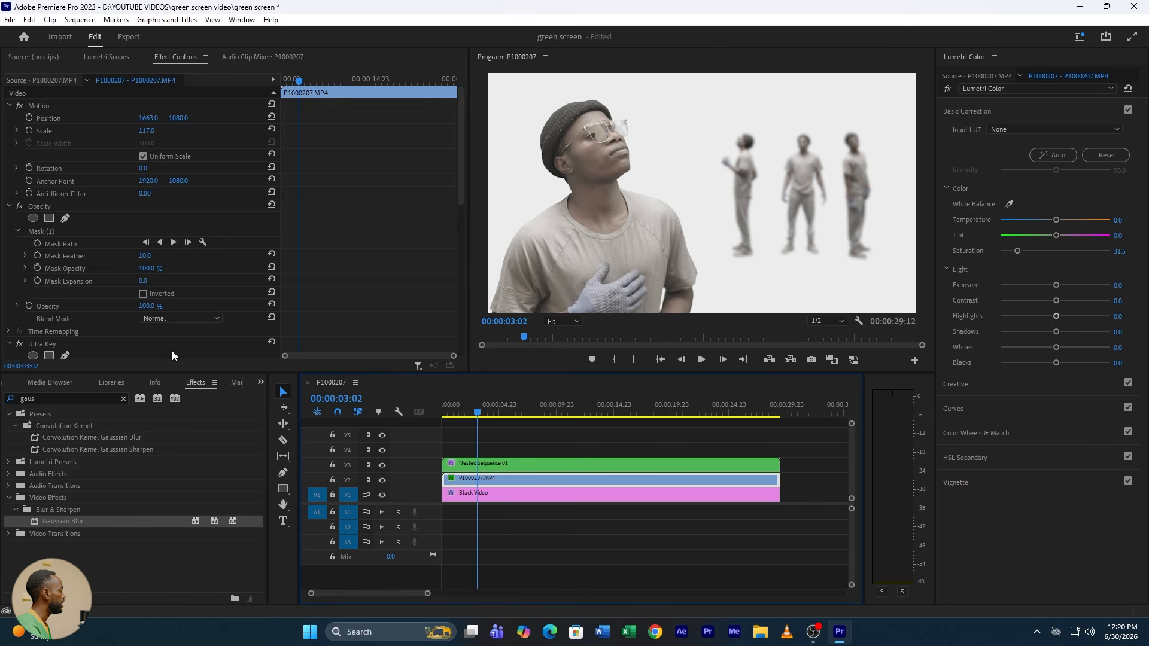
scroll(245, 335, "down", 7)
scroll(392, 326, "down", 3)
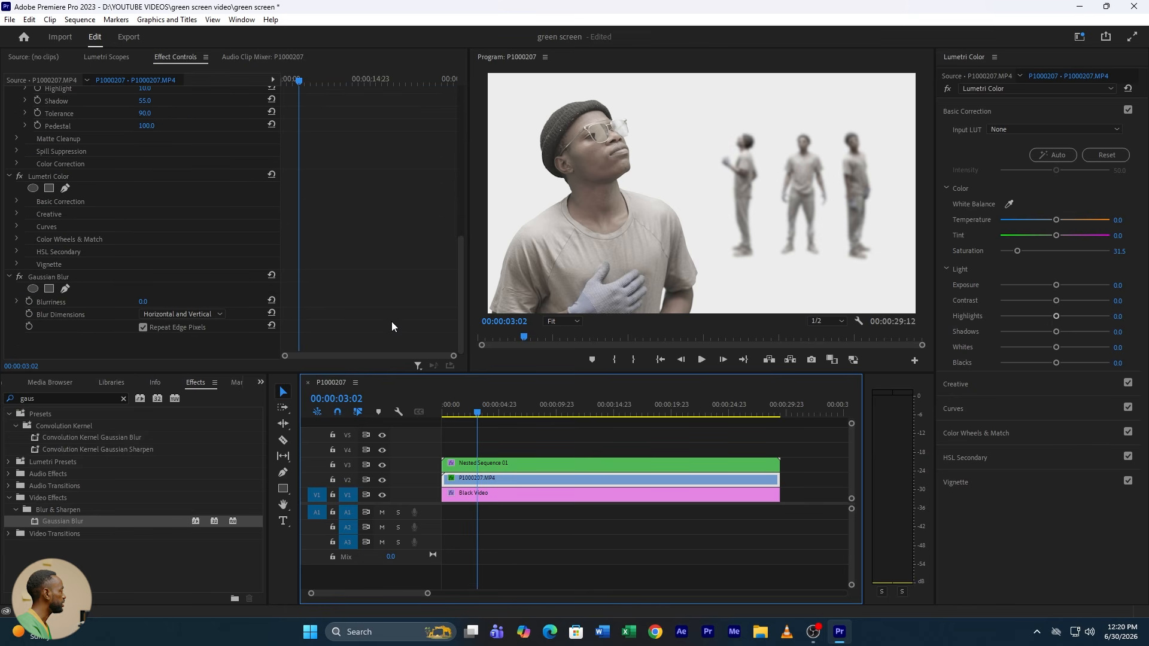
left_click(29, 301)
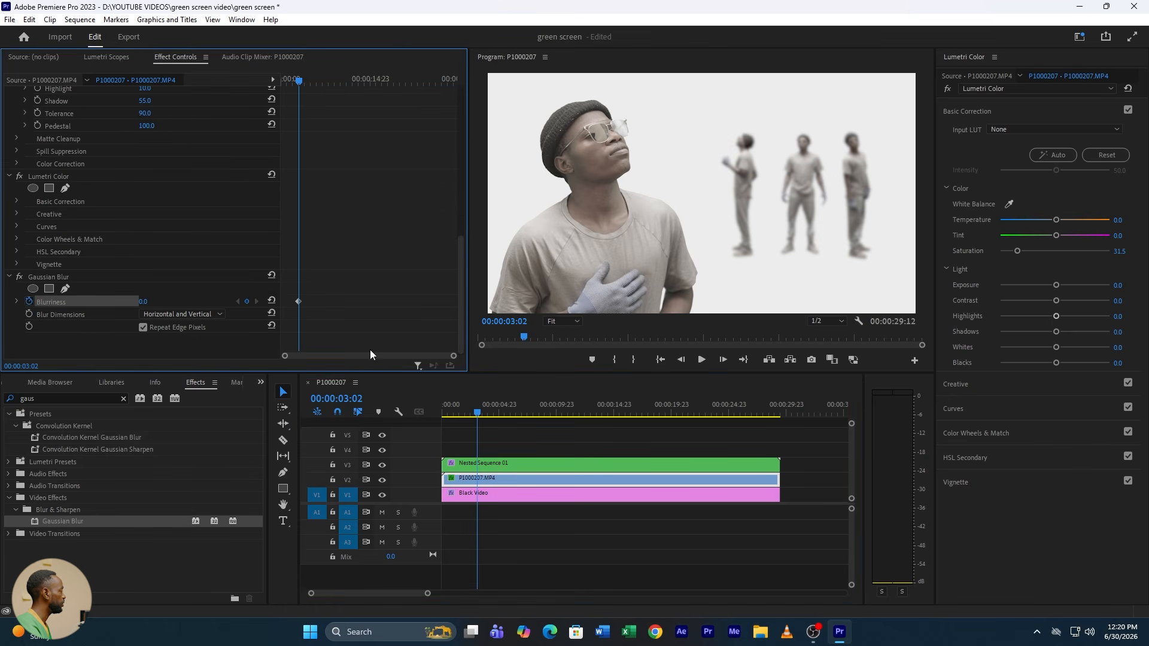
Step: At the nested sequence's second blur keyframe, at 00:00:03:12, set clip P1000207.MP4's Gaussian Blur Blurriness to 43 as a new keyframe
left_click(506, 463)
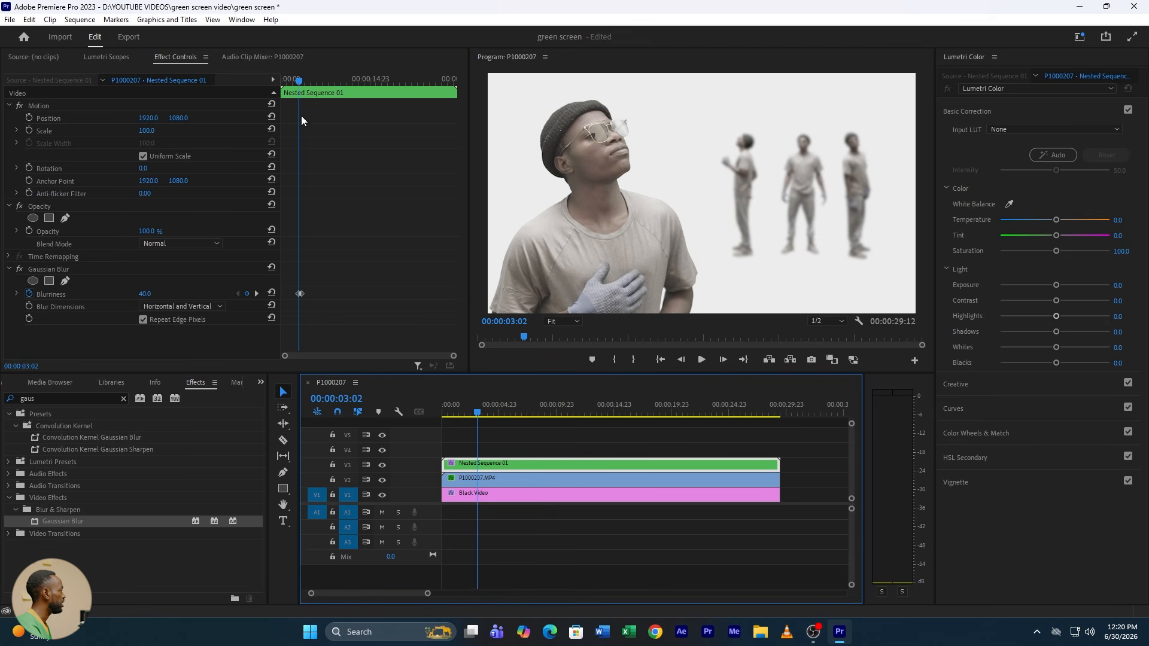
left_click_drag(453, 356, 359, 356)
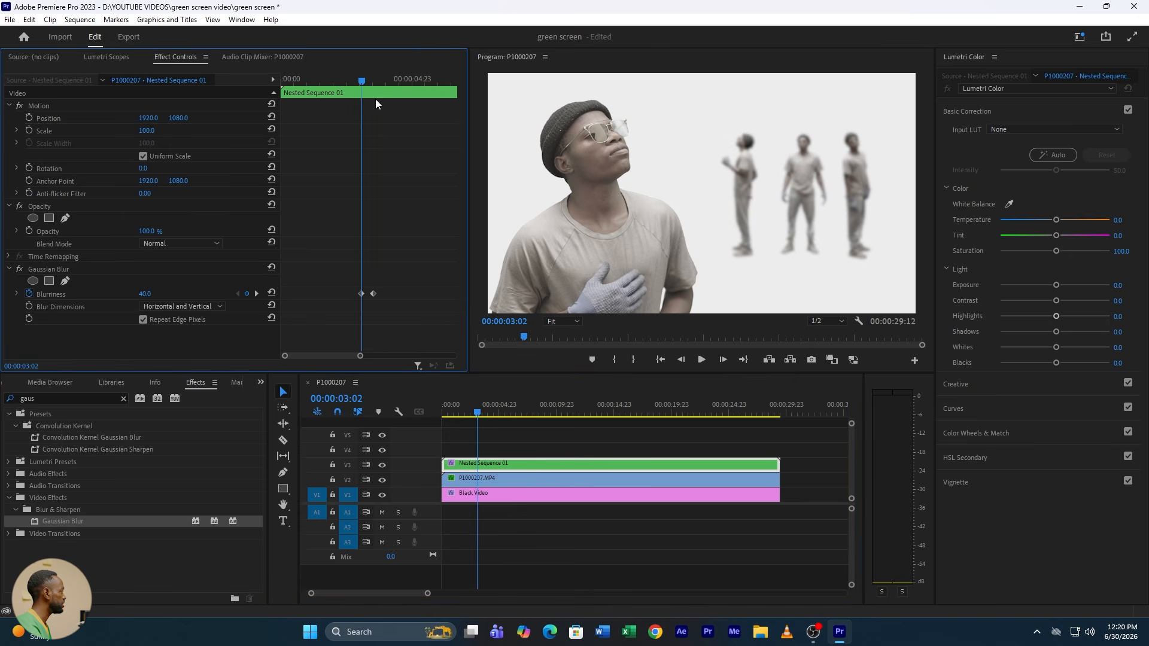
left_click(372, 81)
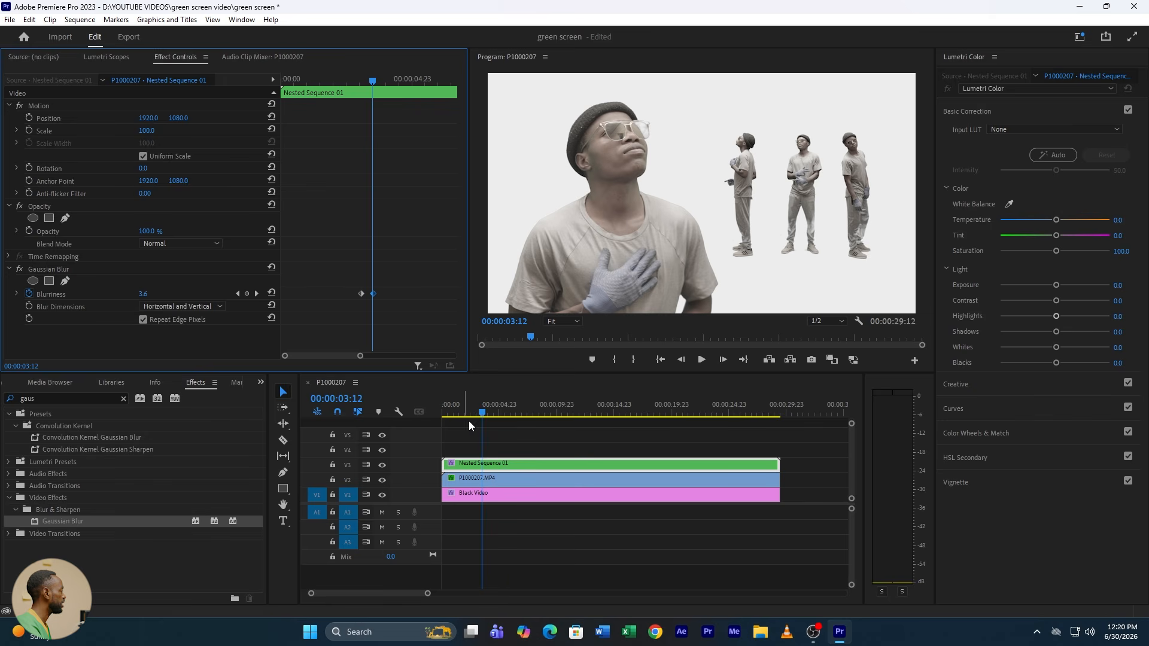
left_click(488, 478)
scroll(189, 326, "down", 2)
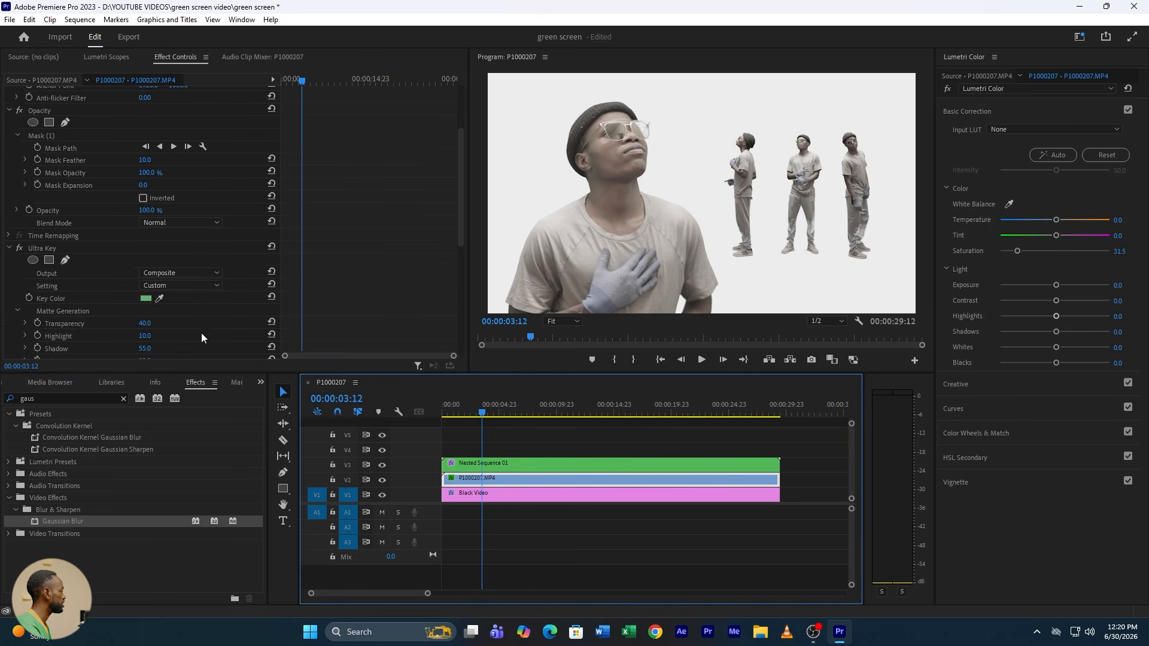
scroll(201, 332, "down", 5)
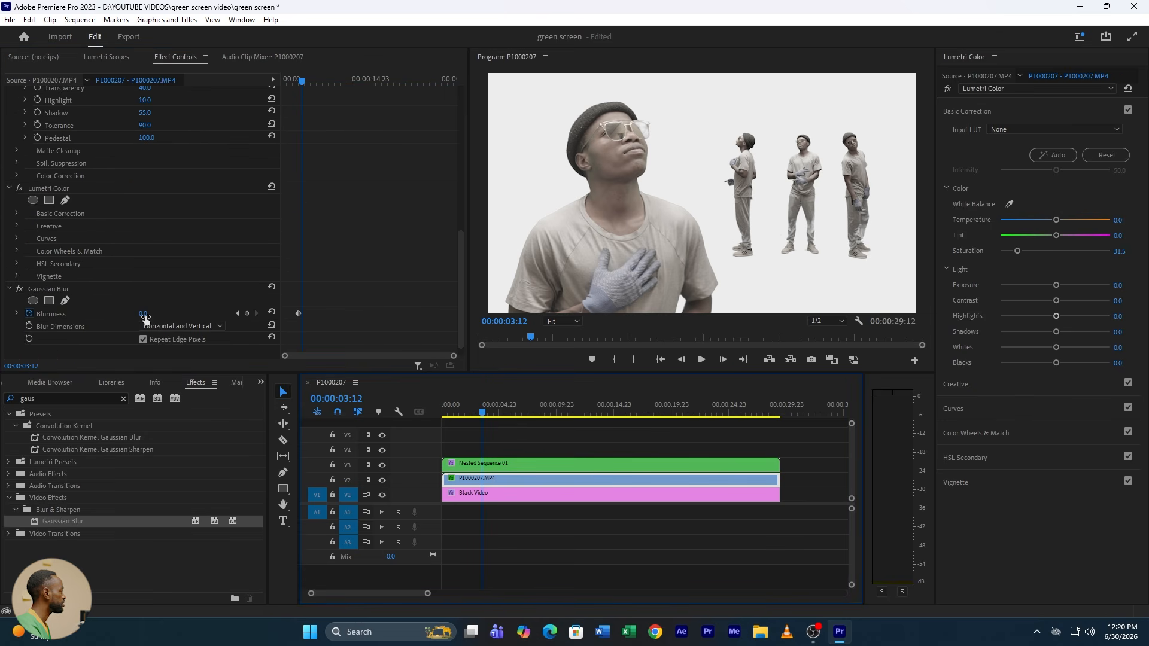
left_click_drag(146, 315, 169, 316)
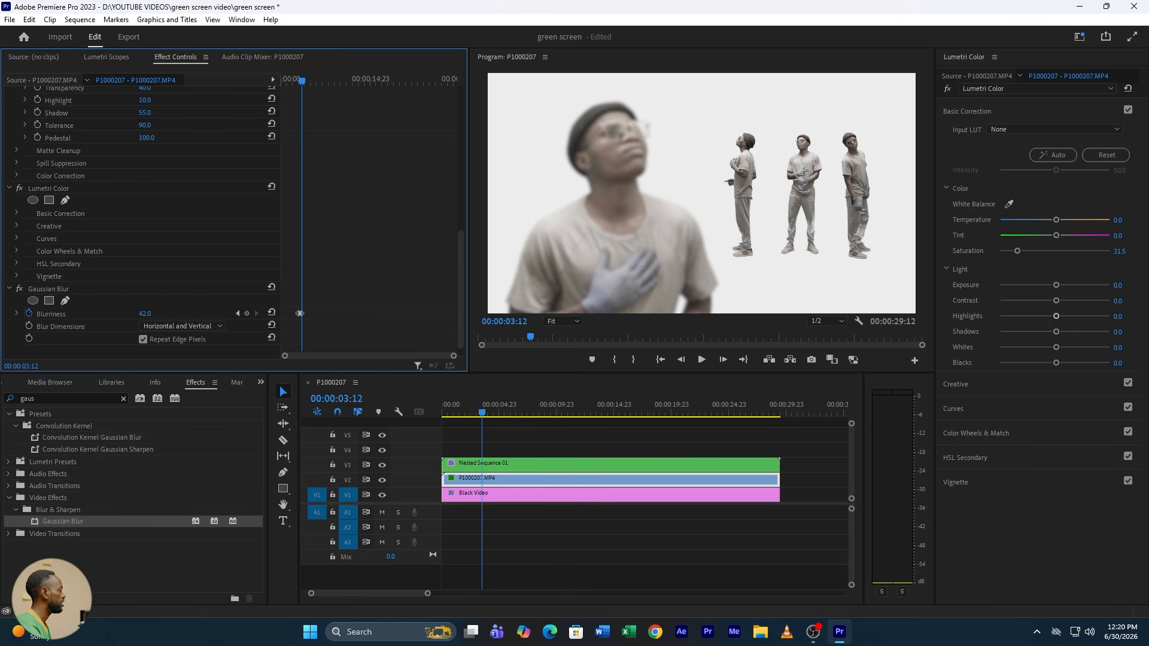
Step: Play from the start to 00:00:09:04, keyframe P1000207.MP4's Blurriness at 43 there, and reset it to 0 at 00:00:09:22
left_click(460, 419)
key("Home")
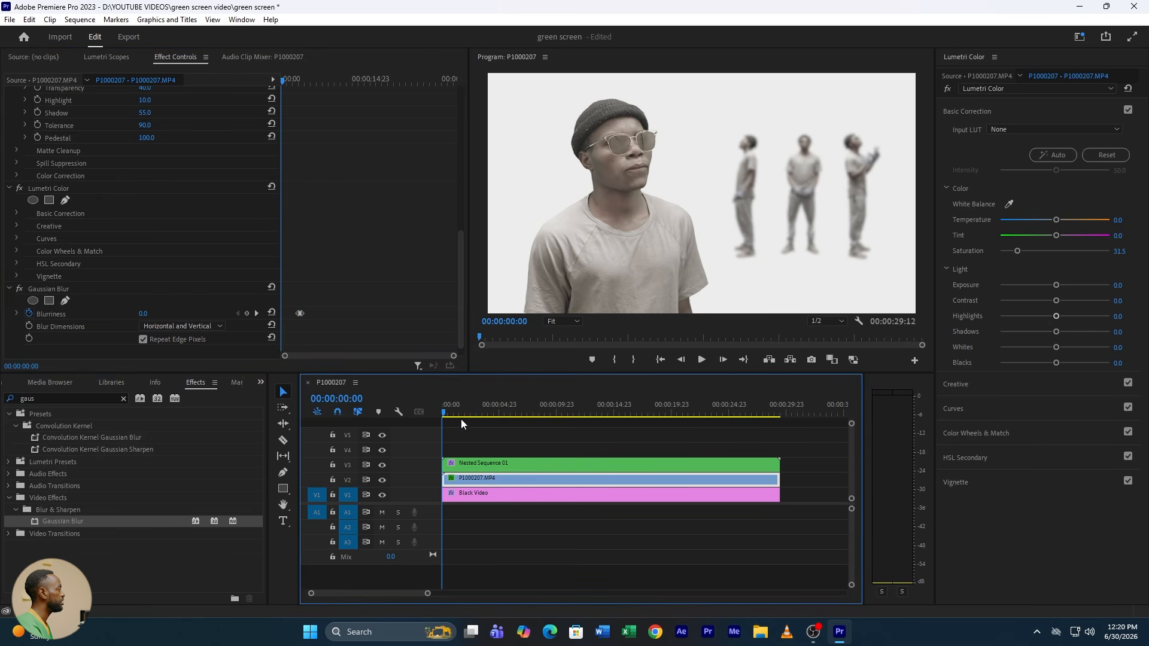
key("space")
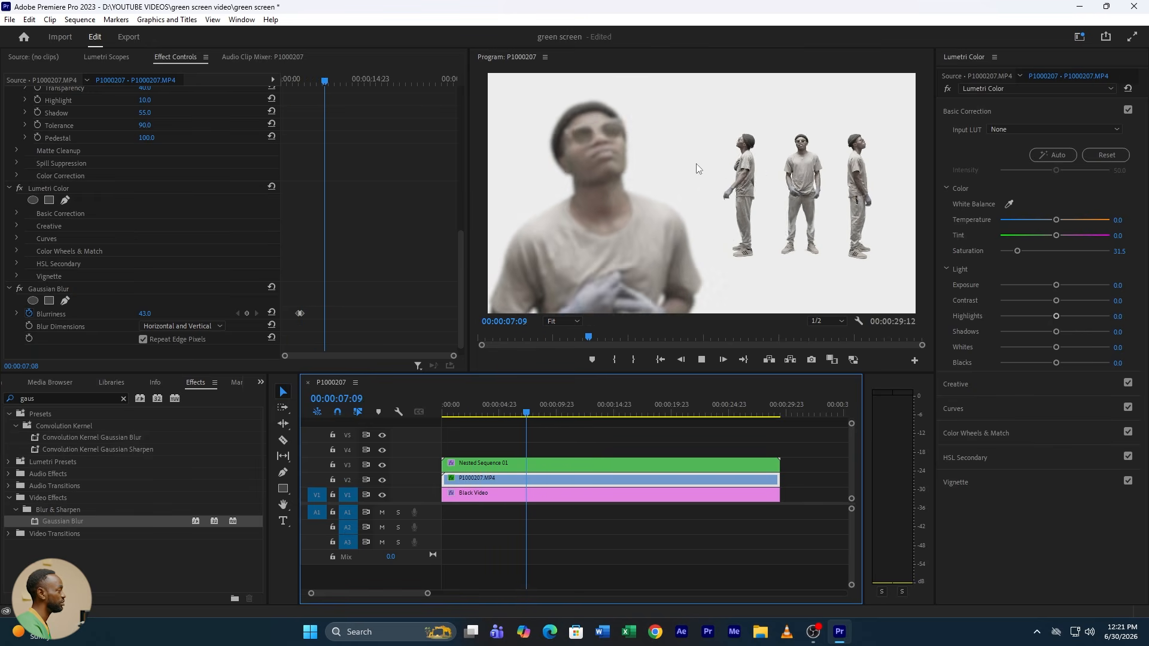
key("space")
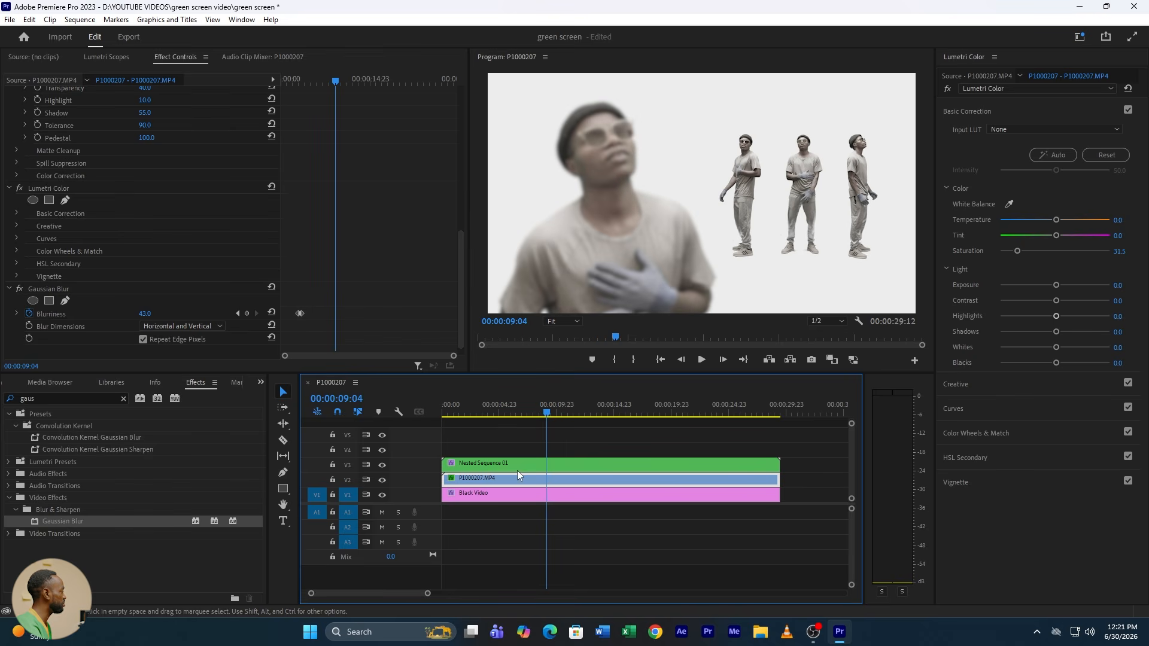
left_click(247, 313)
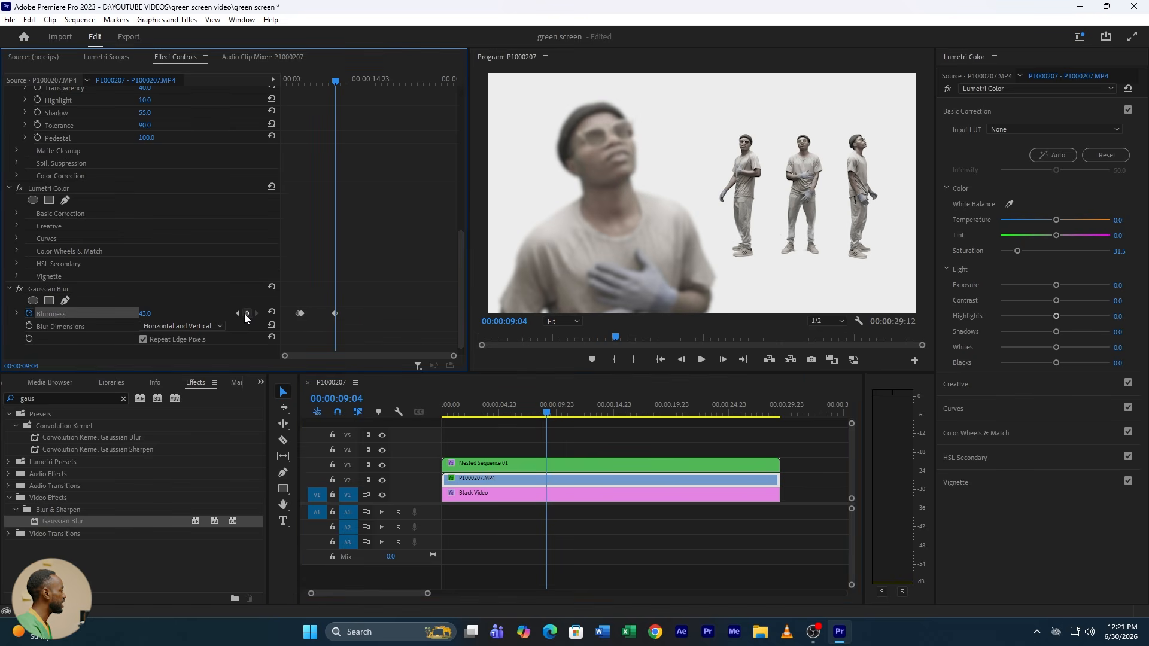
key("space")
key("space")
left_click(271, 313)
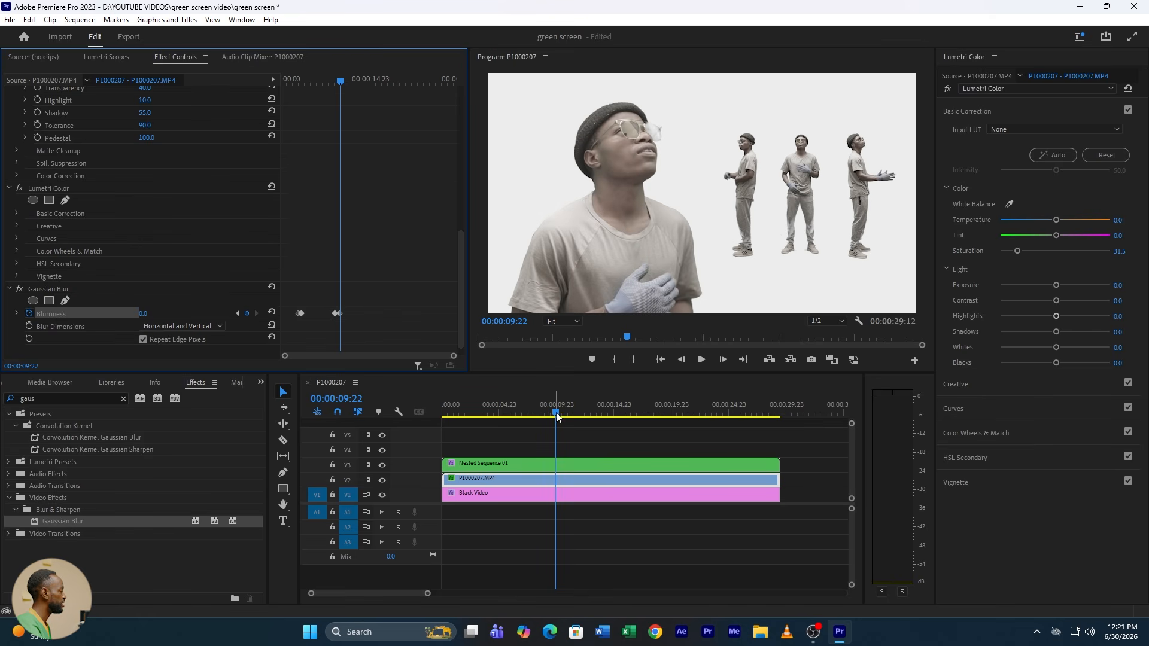
Step: Keyframe the nested sequence's Gaussian Blur Blurriness at 0 at 00:00:09:02 and at 56 at 00:00:10:06
left_click_drag(556, 416, 545, 413)
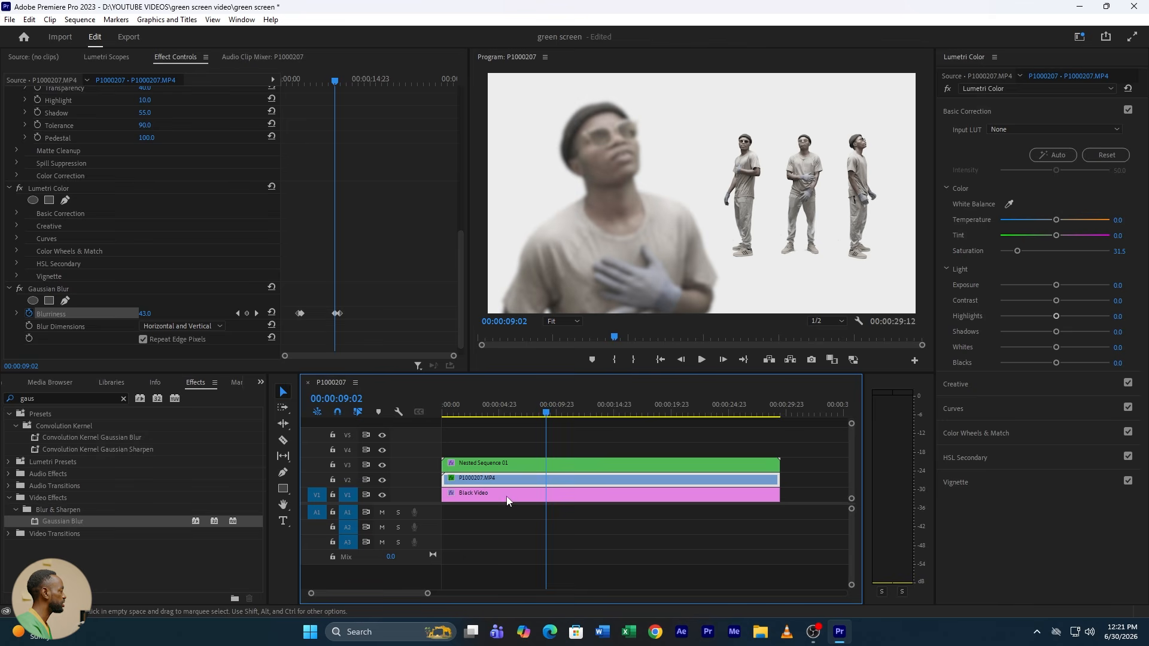
left_click(544, 468)
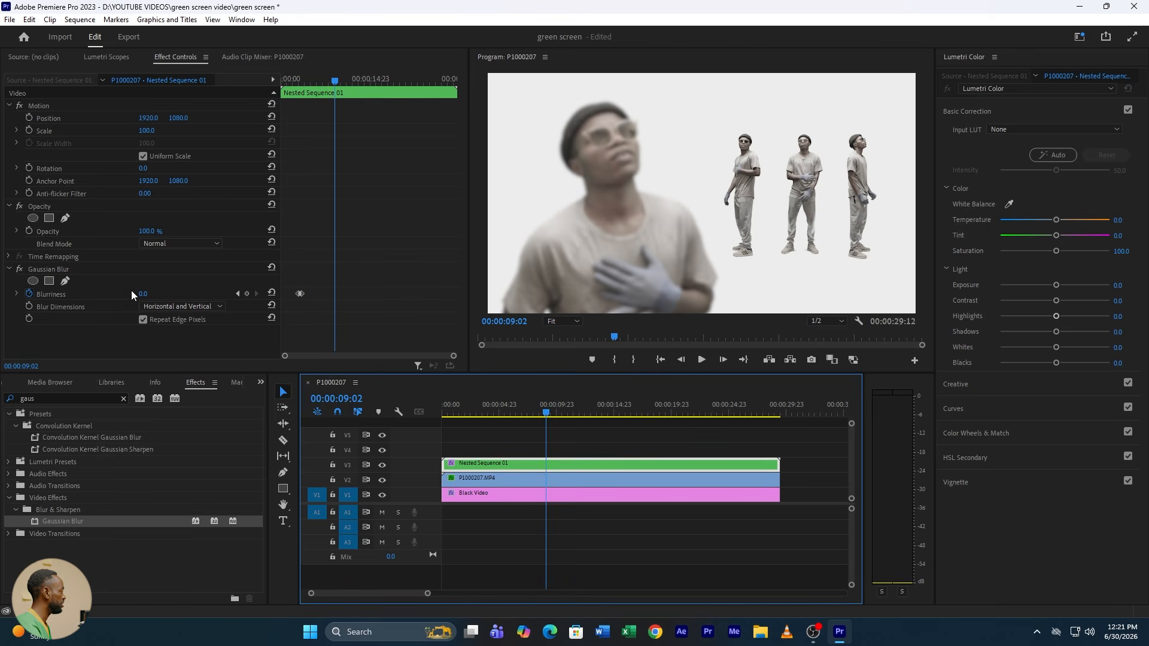
left_click(250, 296)
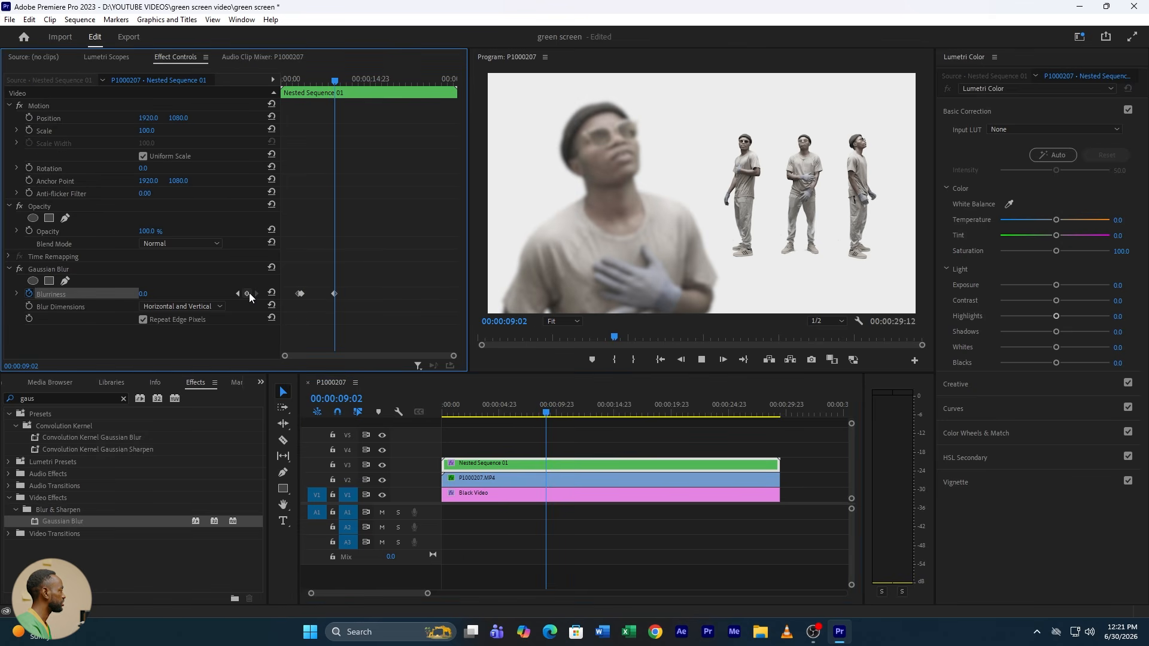
key("space")
key("space")
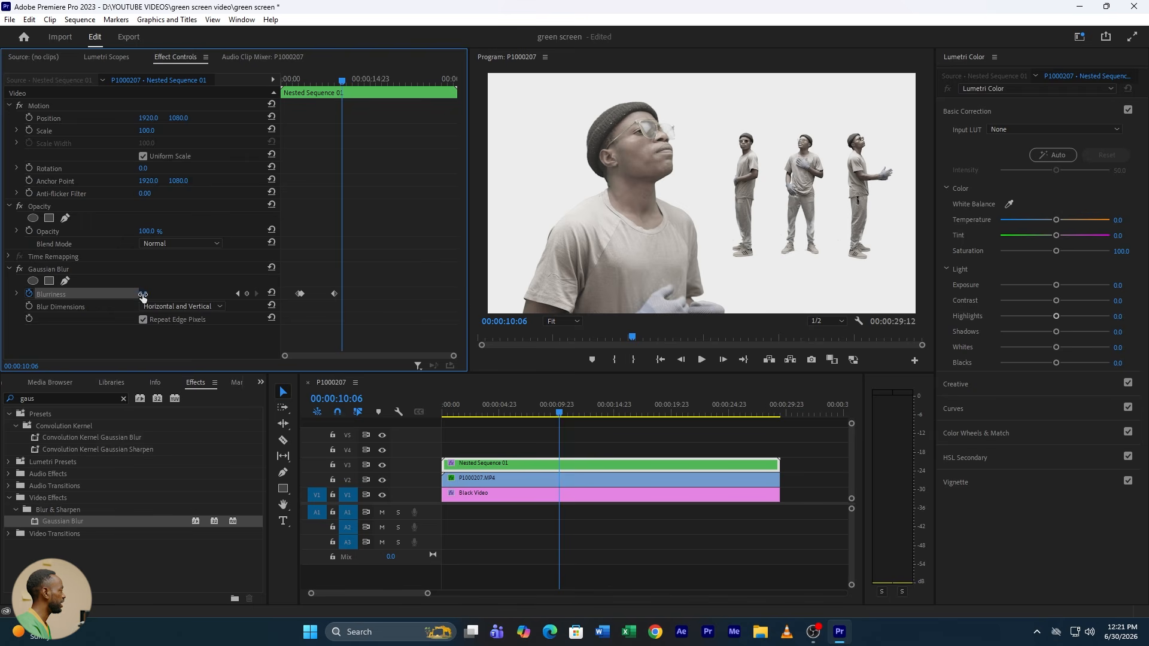
left_click_drag(145, 294, 161, 293)
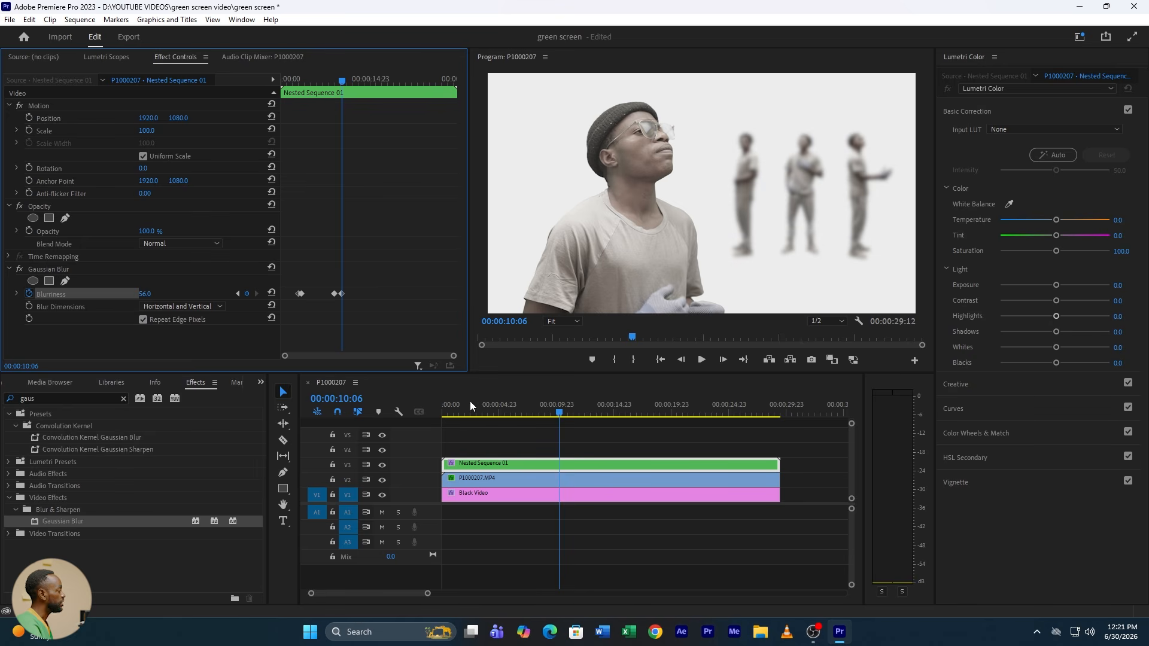
Step: Play the sequence from the start to review the focus shifts between foreground and background figures
left_click(488, 423)
key("Home")
key("space")
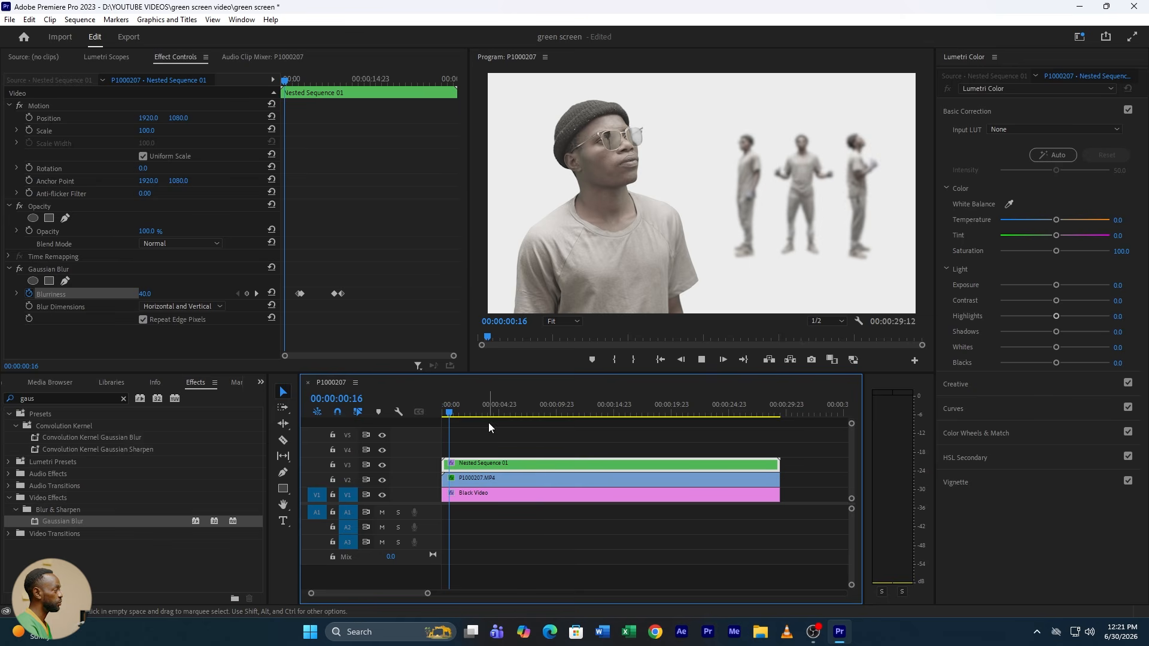